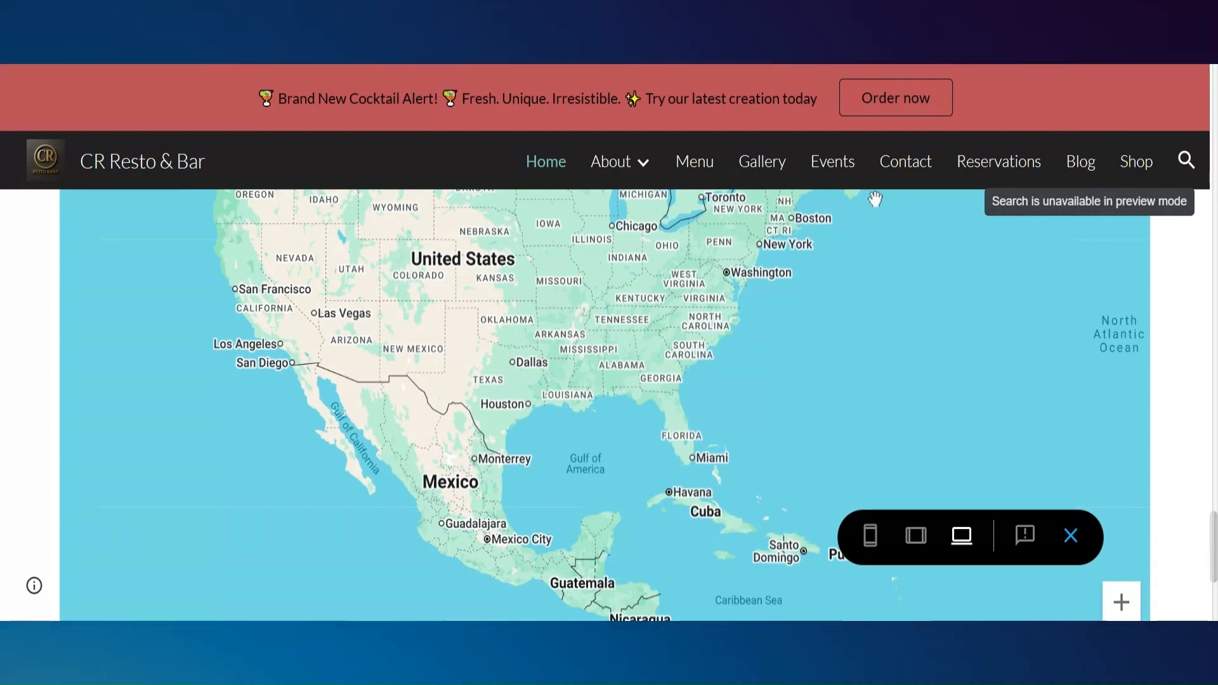
# Look through the previewed CR Resto & Bar home page, from the map to the Every Moment, Rewarded section
pyautogui.click(628, 166)
pyautogui.click(631, 442)
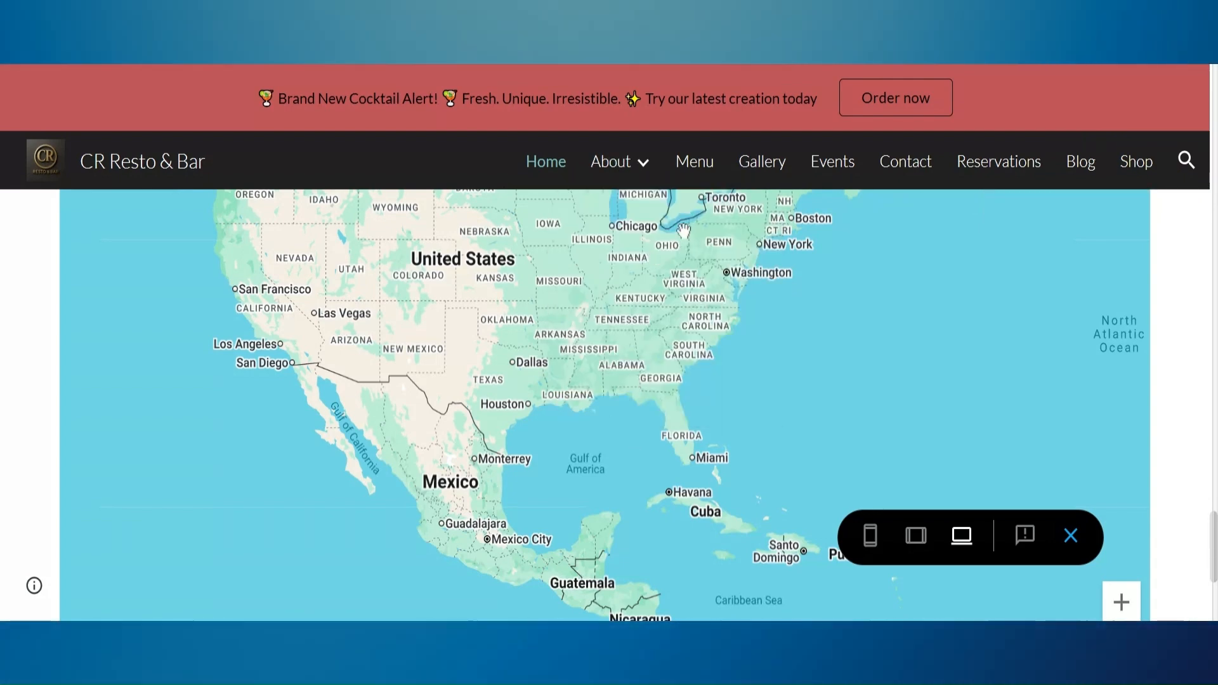
pyautogui.moveTo(1213, 527); pyautogui.dragTo(1204, 170)
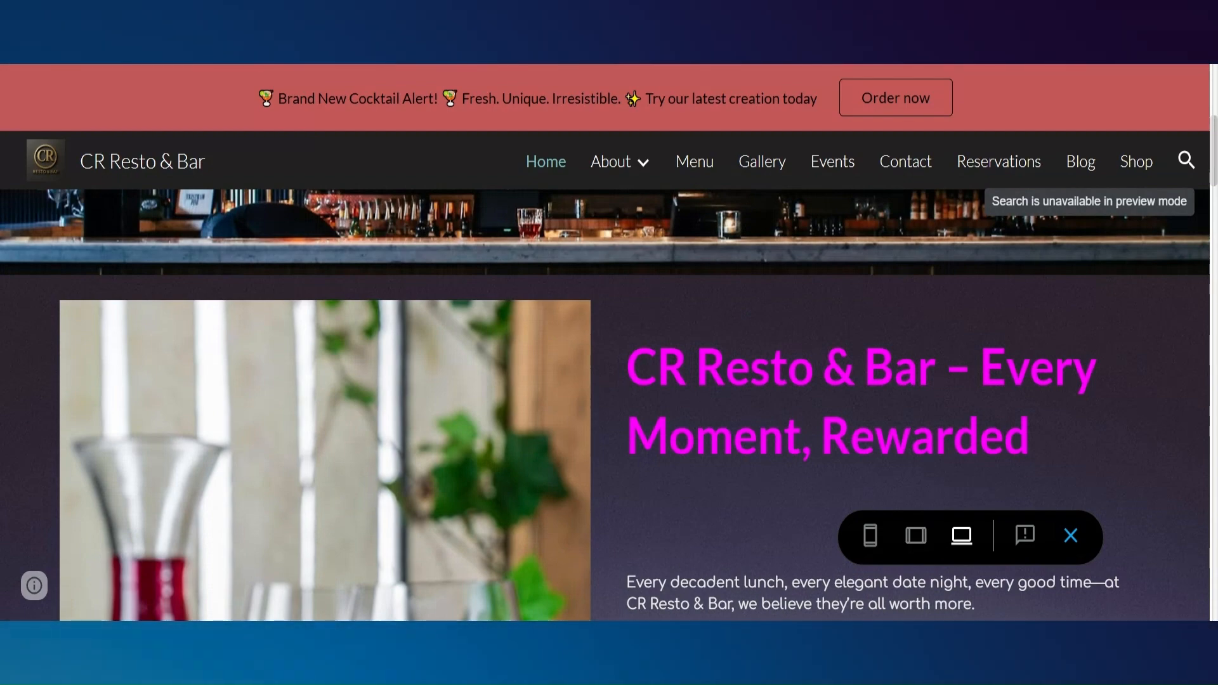
pyautogui.scroll(-3, 605, 405)
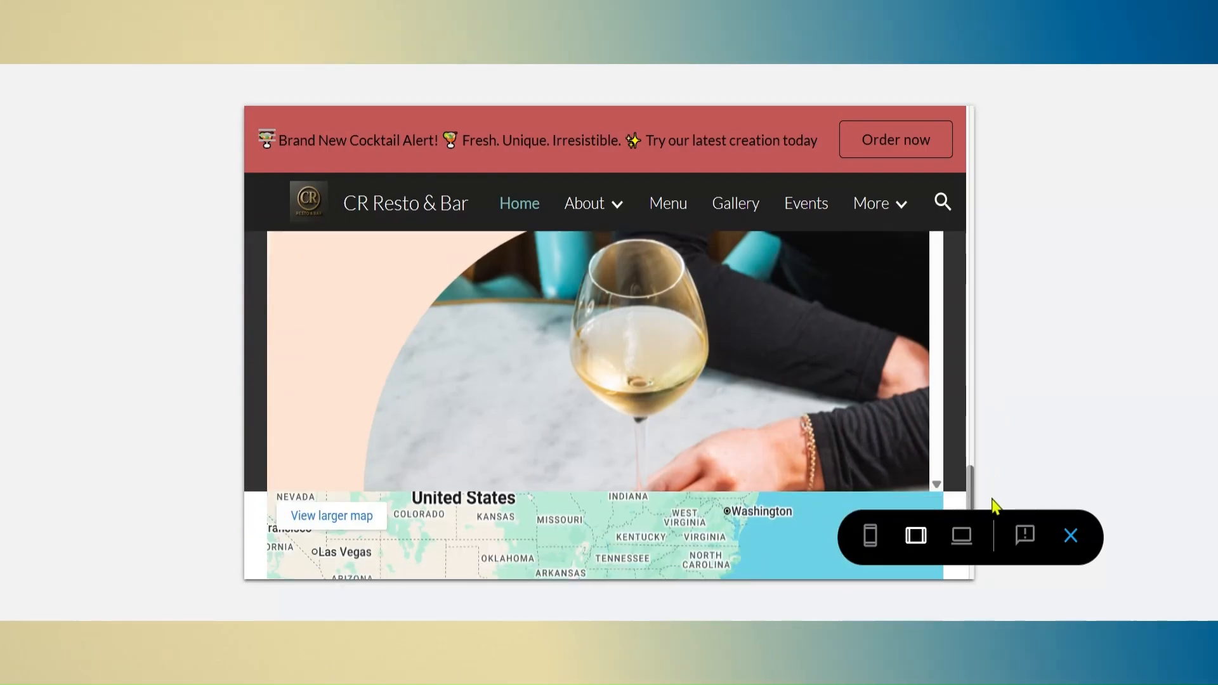
pyautogui.moveTo(992, 500); pyautogui.dragTo(993, 569)
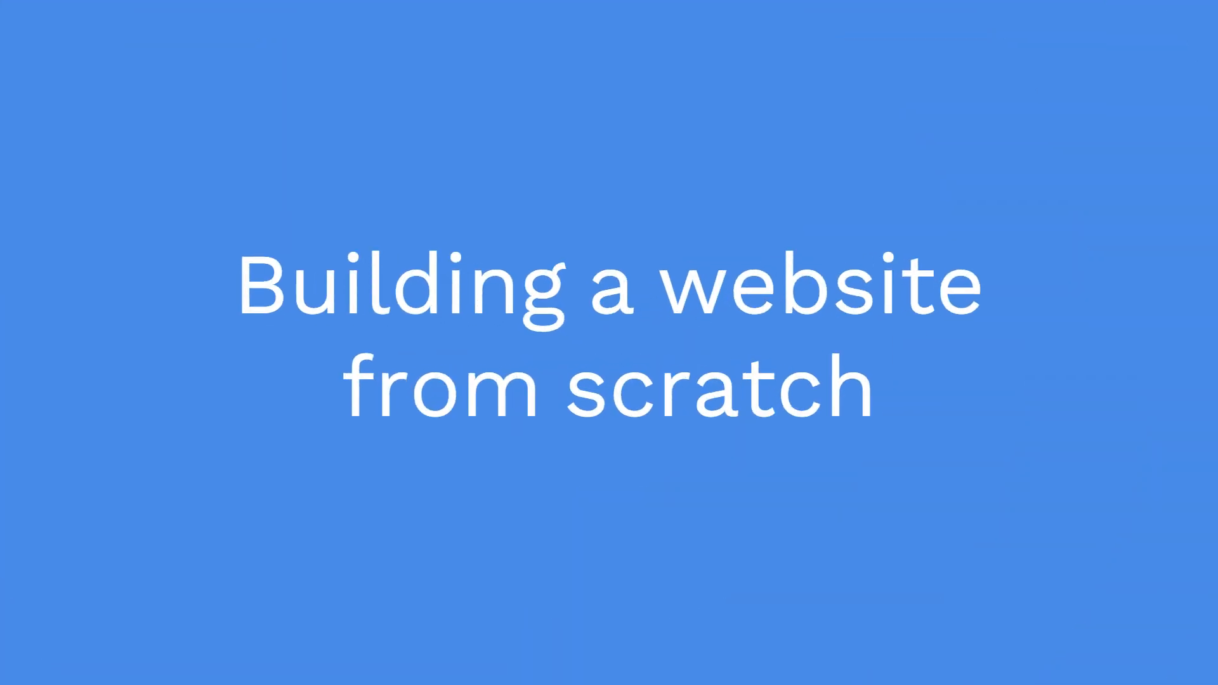
# Name the untitled site CR Resto & Bar and replace the placeholder page title with the same text
pyautogui.click(319, 377)
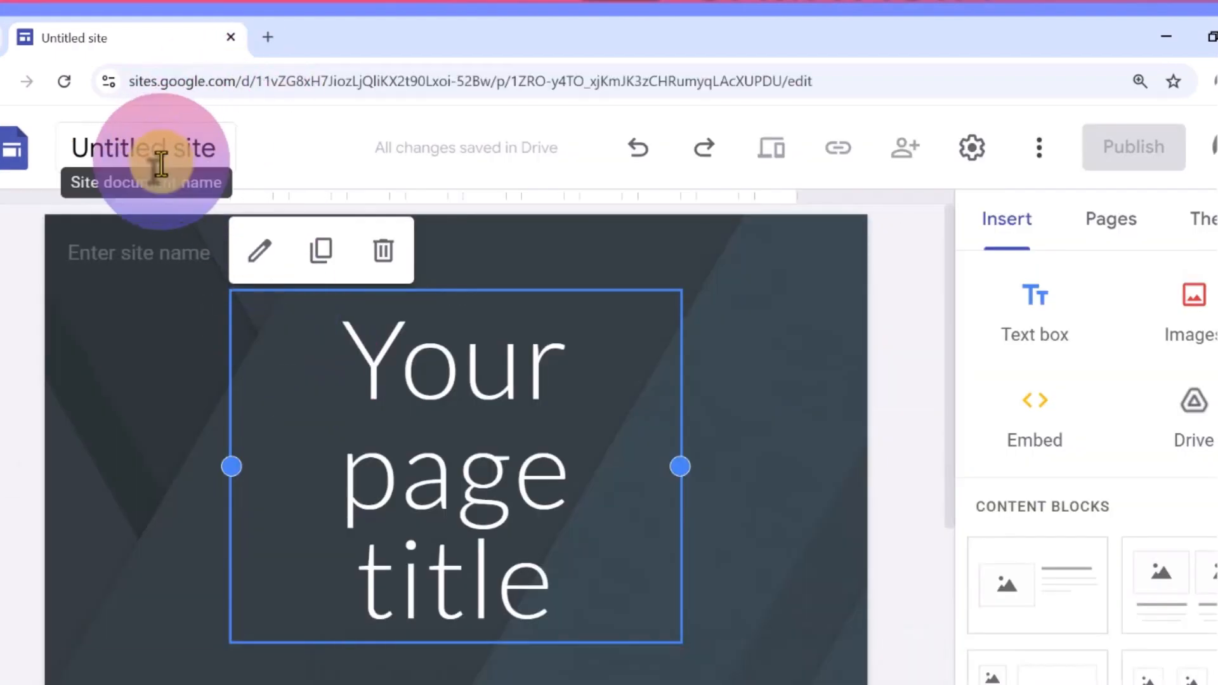
pyautogui.click(161, 164)
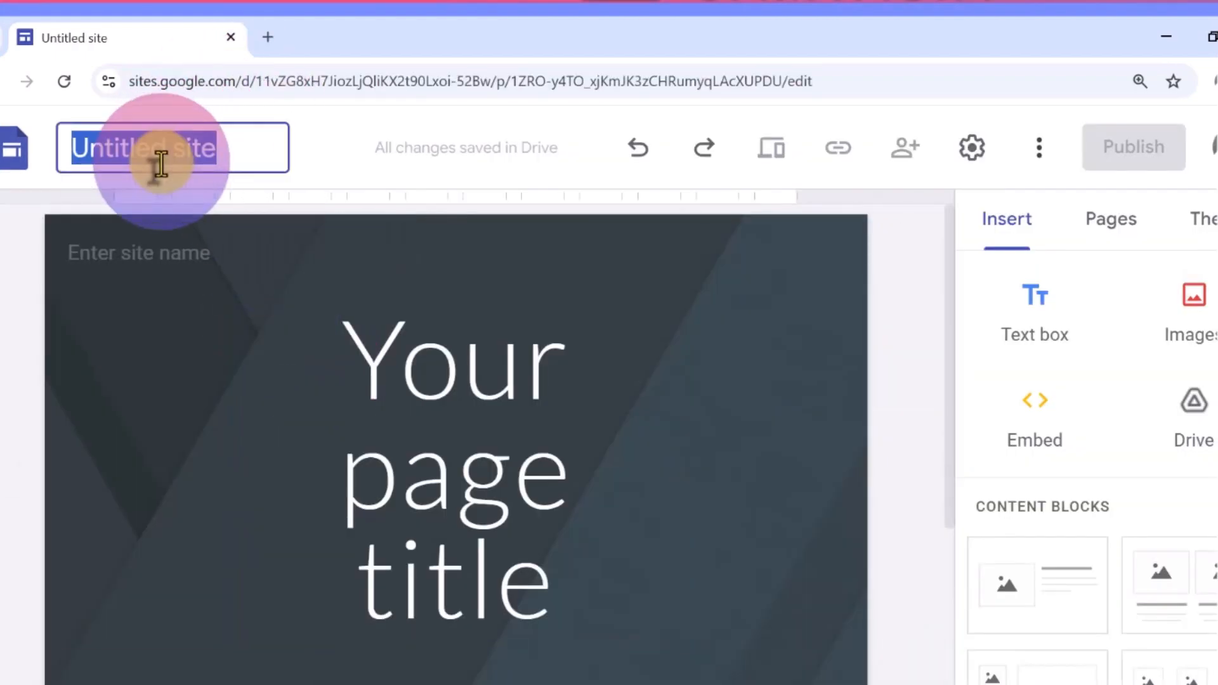
pyautogui.write('CR Resto & Bar')
pyautogui.click(308, 386)
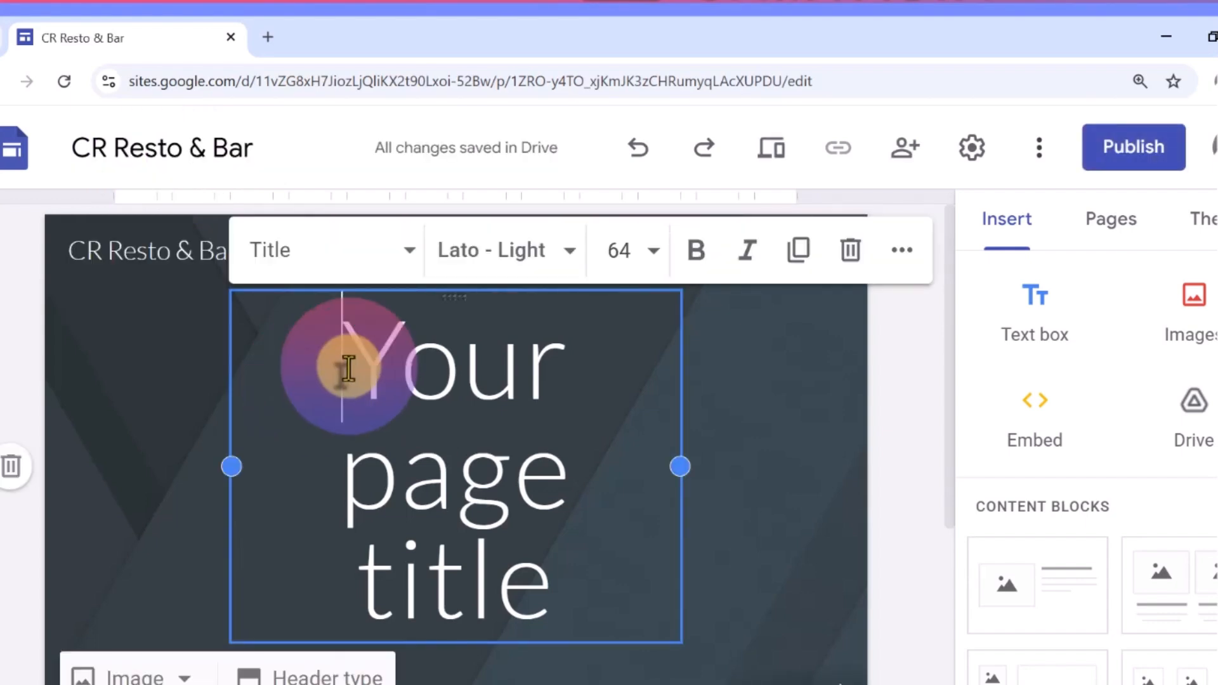
pyautogui.write('CR Resto & Bar')
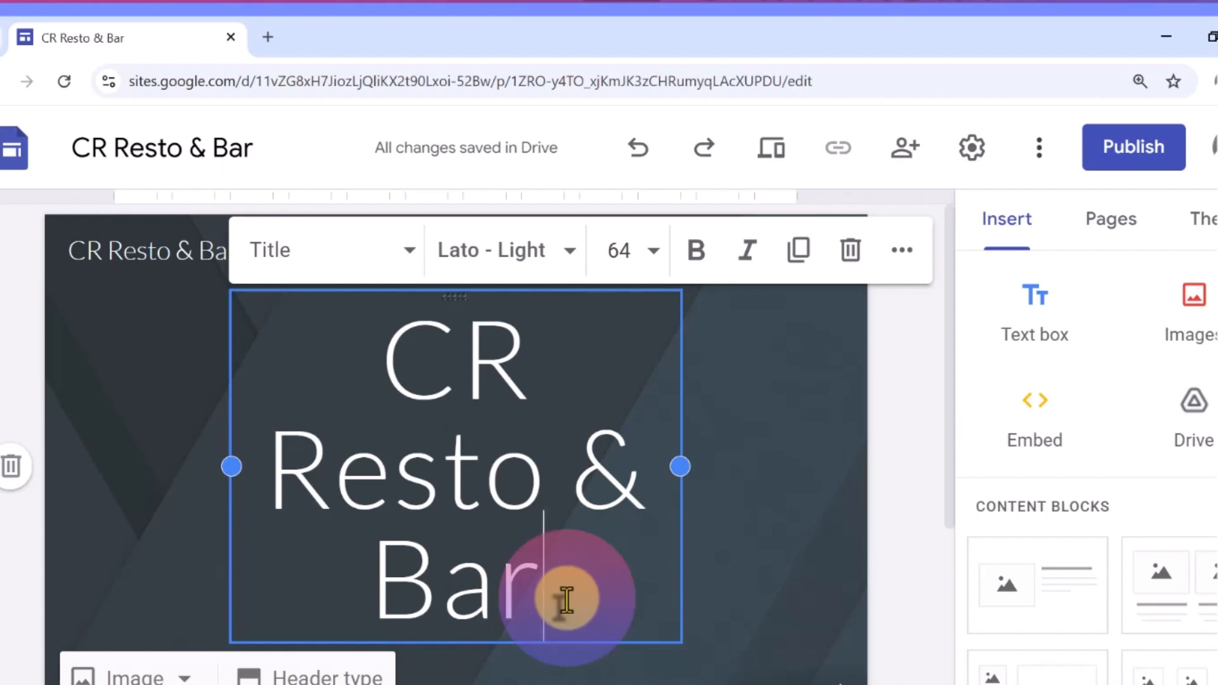
# Open the site settings and choose Top as the navigation mode and Transparent as the navigation colour
pyautogui.click(976, 154)
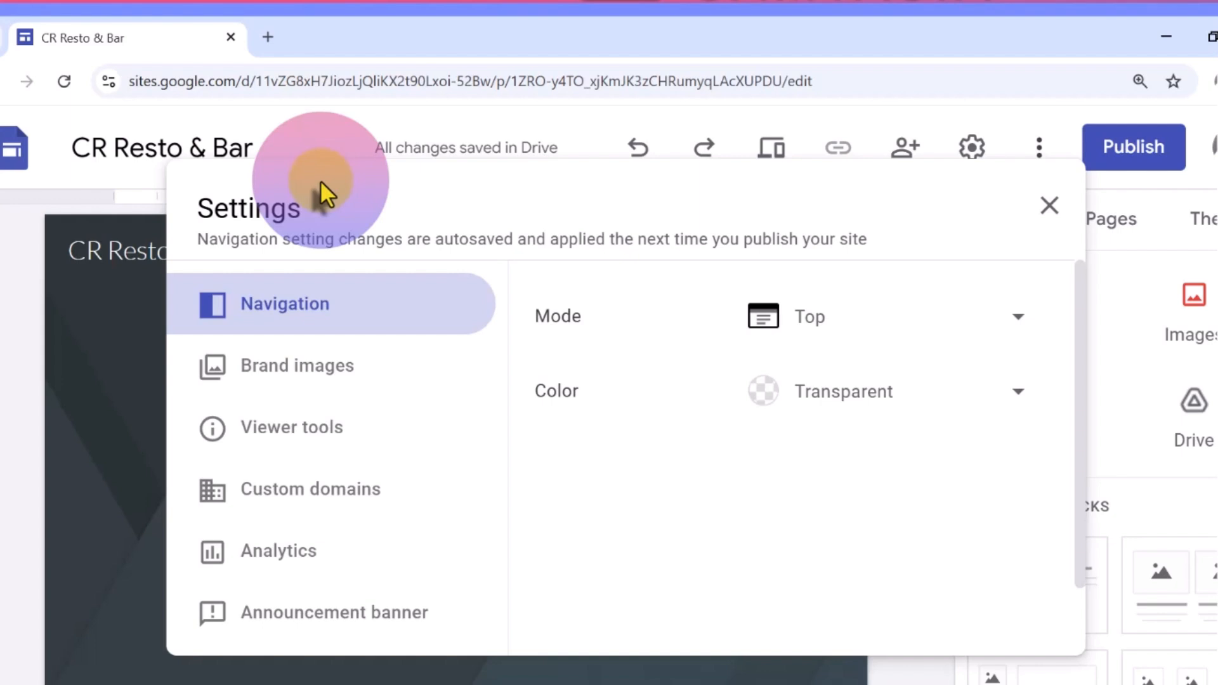
pyautogui.click(825, 333)
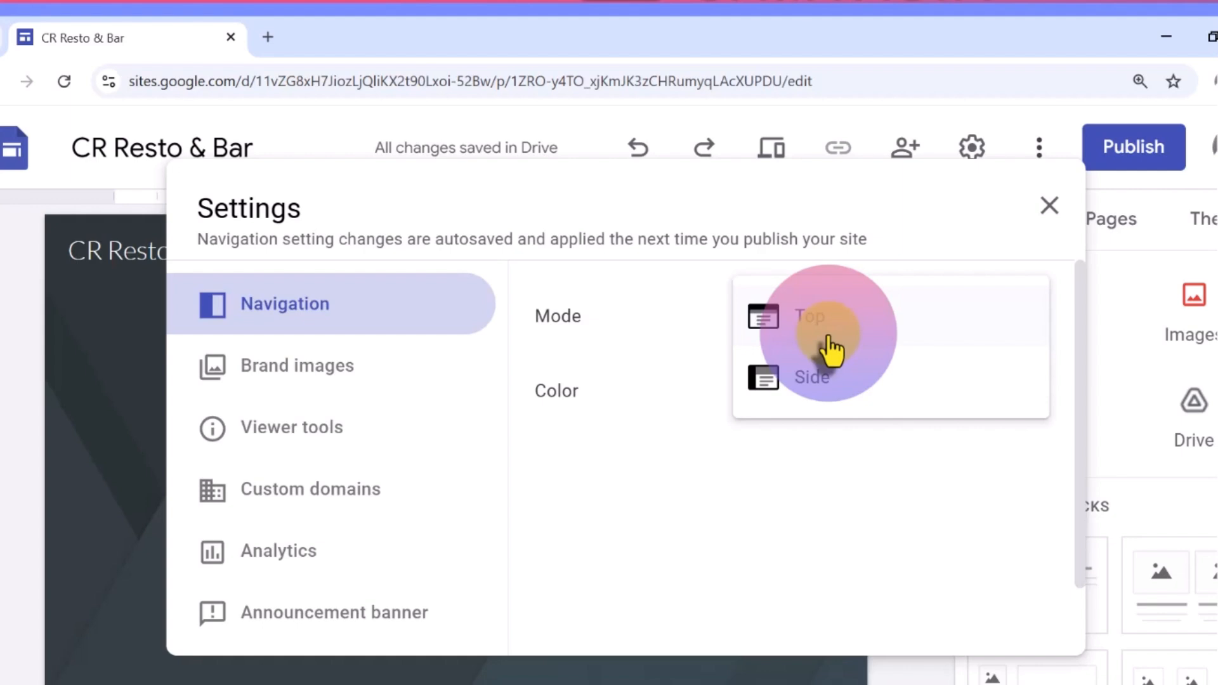
pyautogui.click(805, 435)
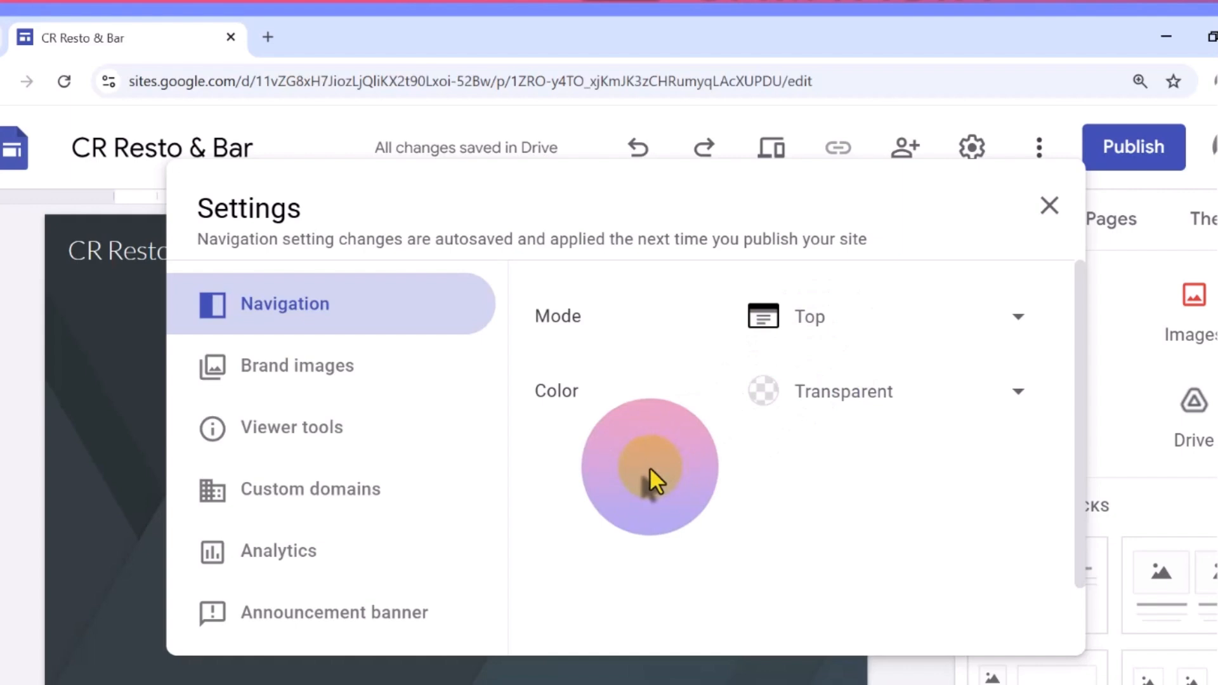
pyautogui.click(970, 412)
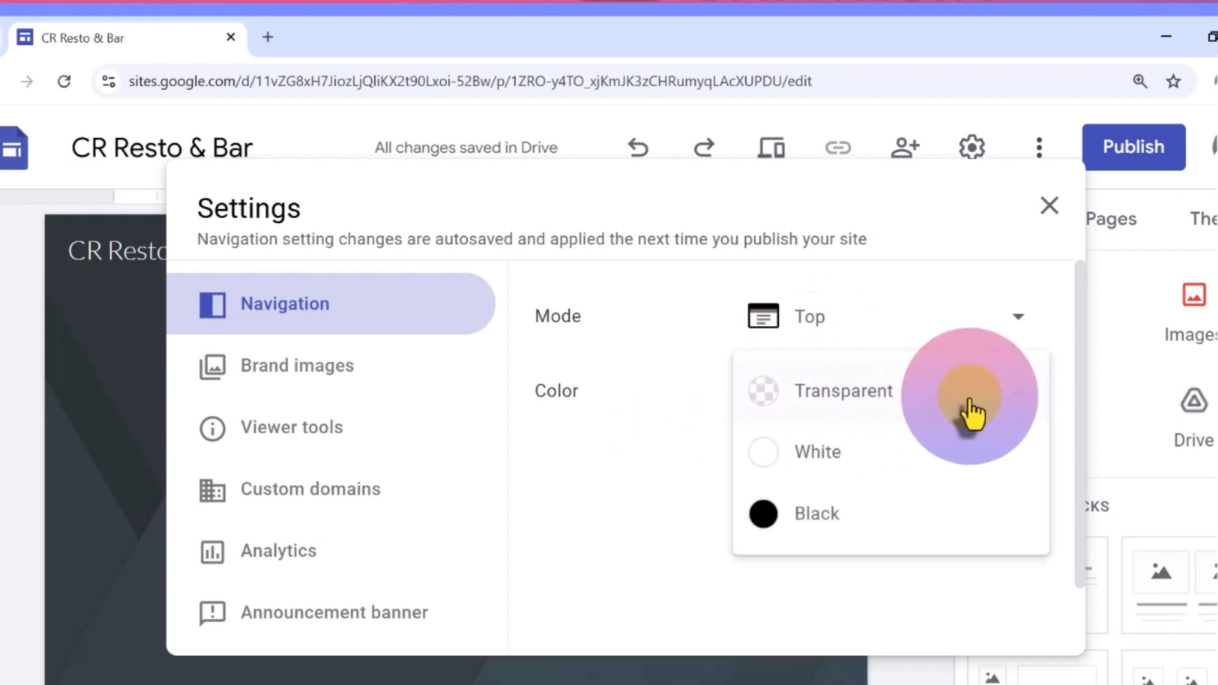
pyautogui.click(791, 417)
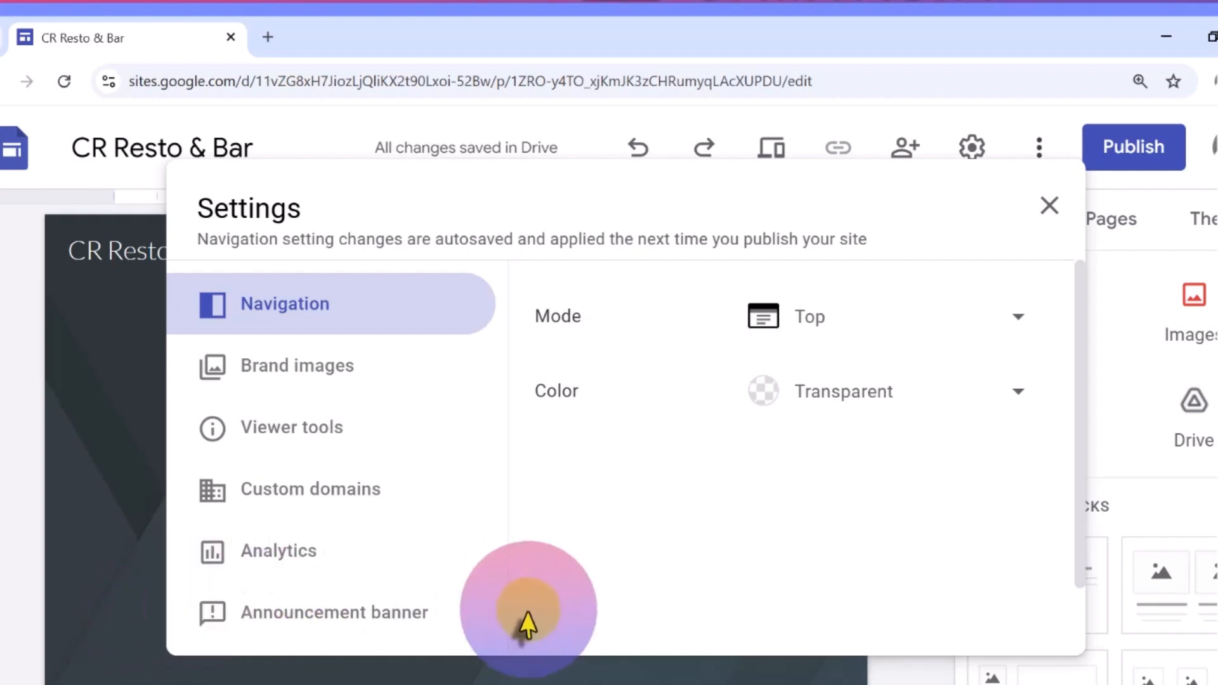
# Upload the CR logo image as the site's brand logo and set its alt text to CR Resto & Bar
pyautogui.moveTo(1079, 381); pyautogui.dragTo(1088, 479)
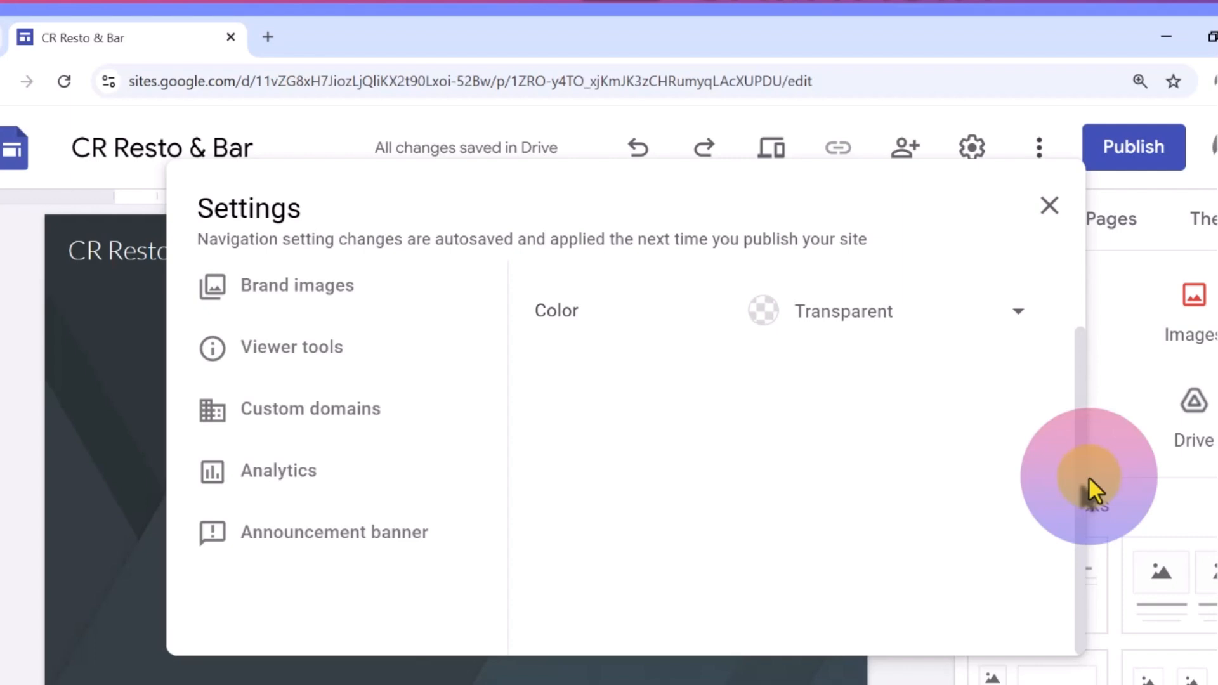
pyautogui.click(341, 378)
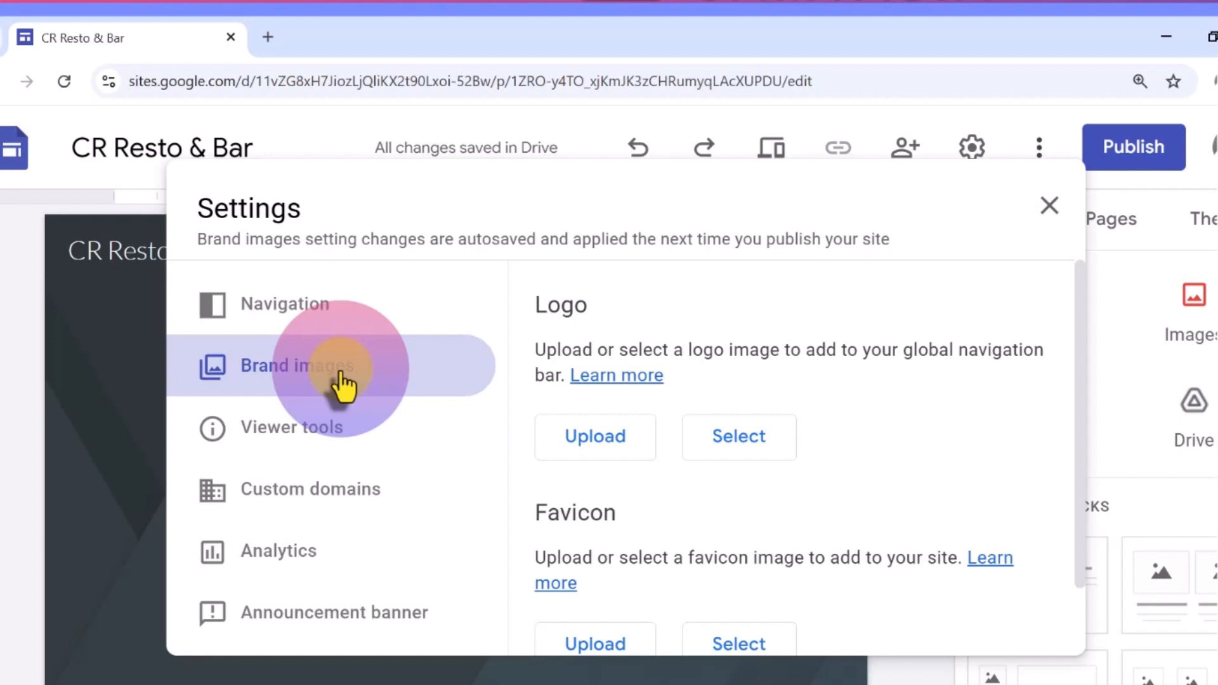
pyautogui.click(571, 438)
pyautogui.click(653, 367)
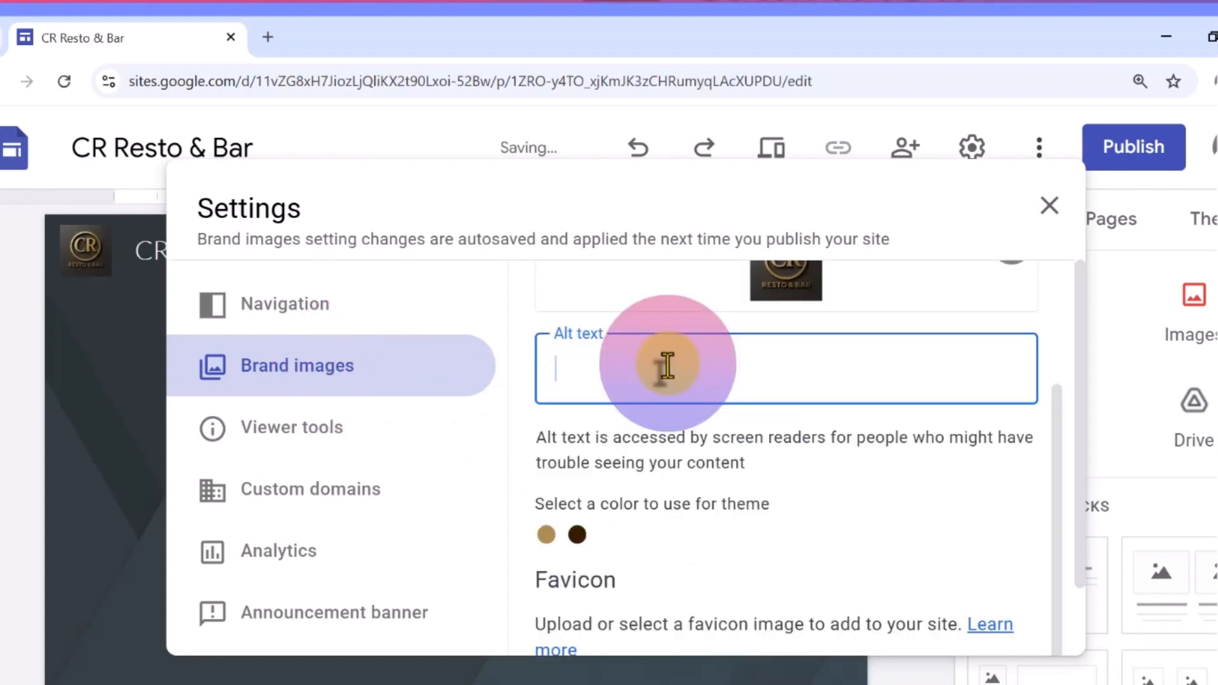
pyautogui.write('CR Resto & Bar')
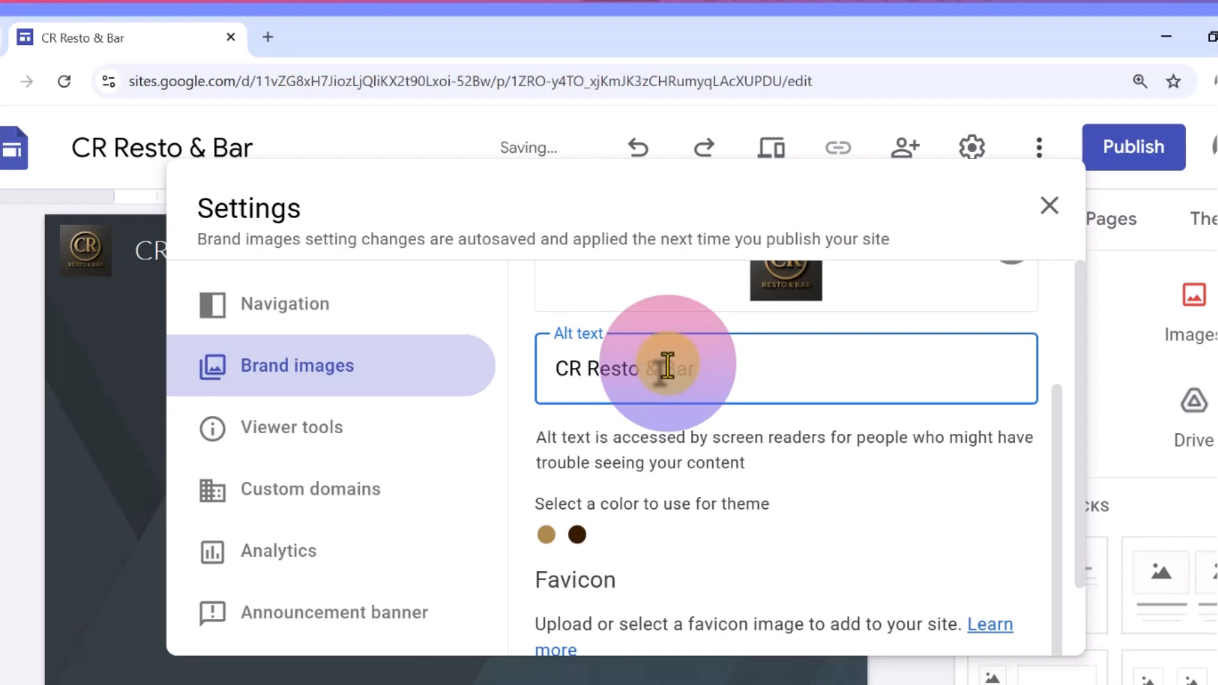
# Open Amazon in a new browser tab as a favicon example, and return to the site editor
pyautogui.moveTo(1080, 590); pyautogui.dragTo(1082, 657)
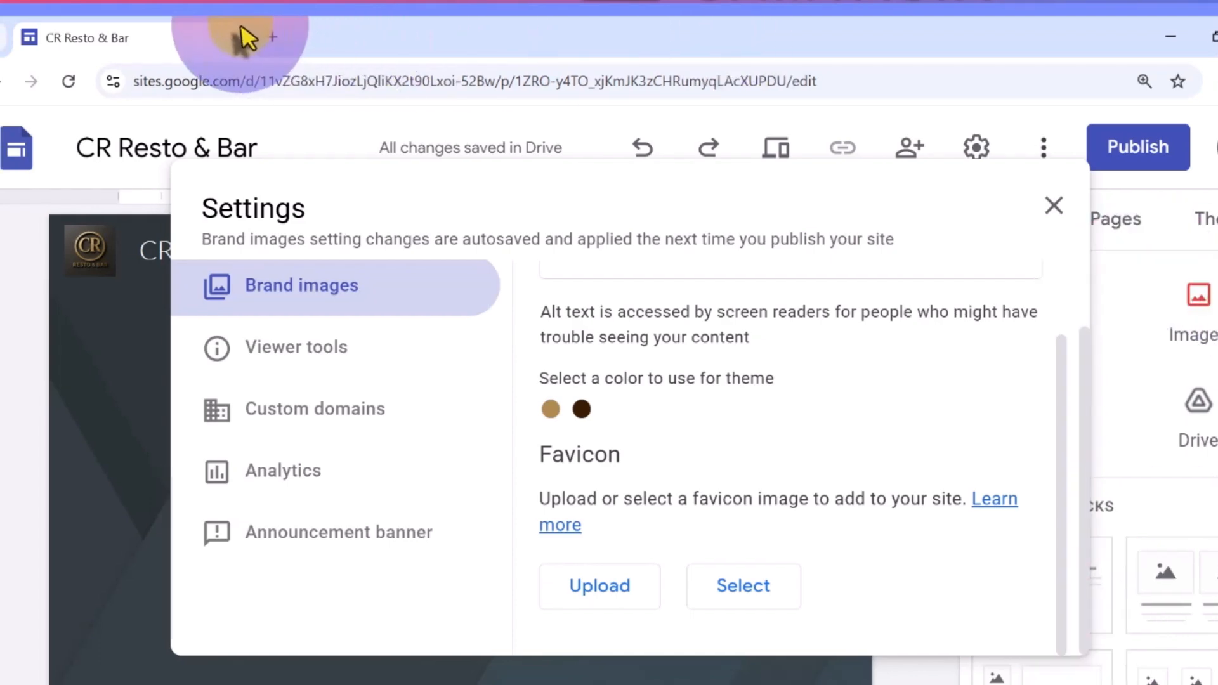
pyautogui.click(273, 37)
pyautogui.click(367, 436)
pyautogui.write('amazon')
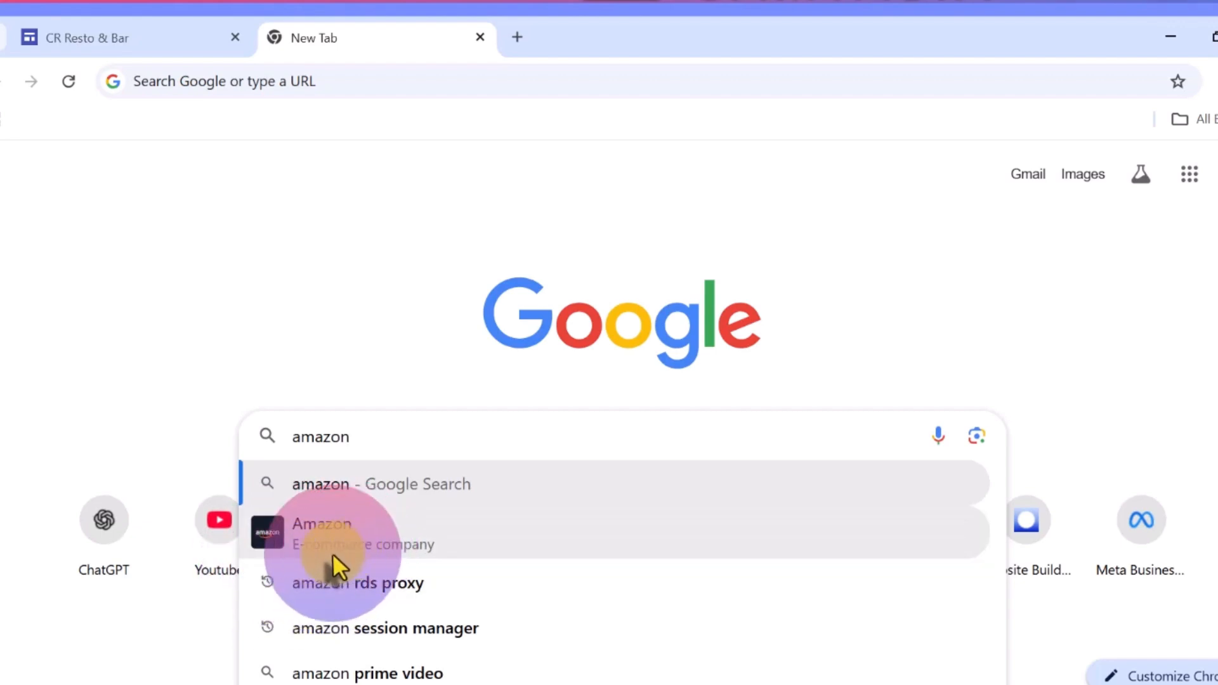
pyautogui.click(263, 540)
pyautogui.click(66, 313)
pyautogui.click(142, 27)
# Upload the CR logo image as the site's favicon
pyautogui.click(635, 607)
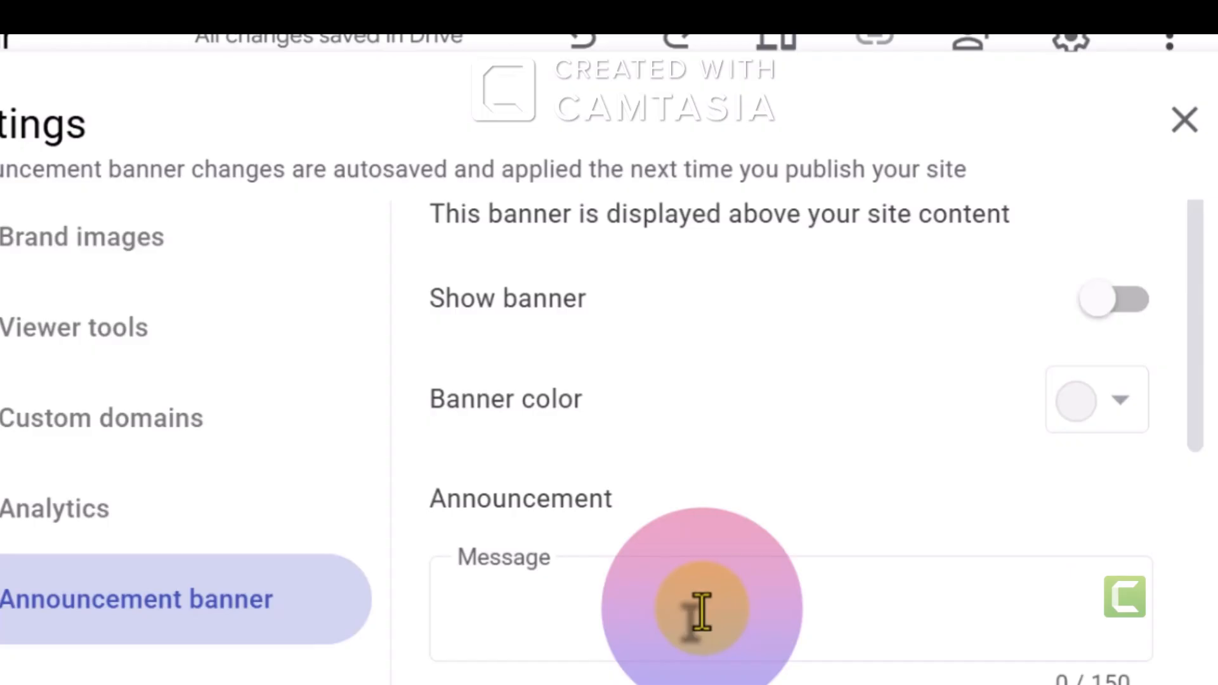
# Show the announcement banner with the message "🍹 Brand New Cocktail Alert! 🍹 Fresh. Unique. Irresistible. ✨ Try our latest creation today"
pyautogui.click(702, 613)
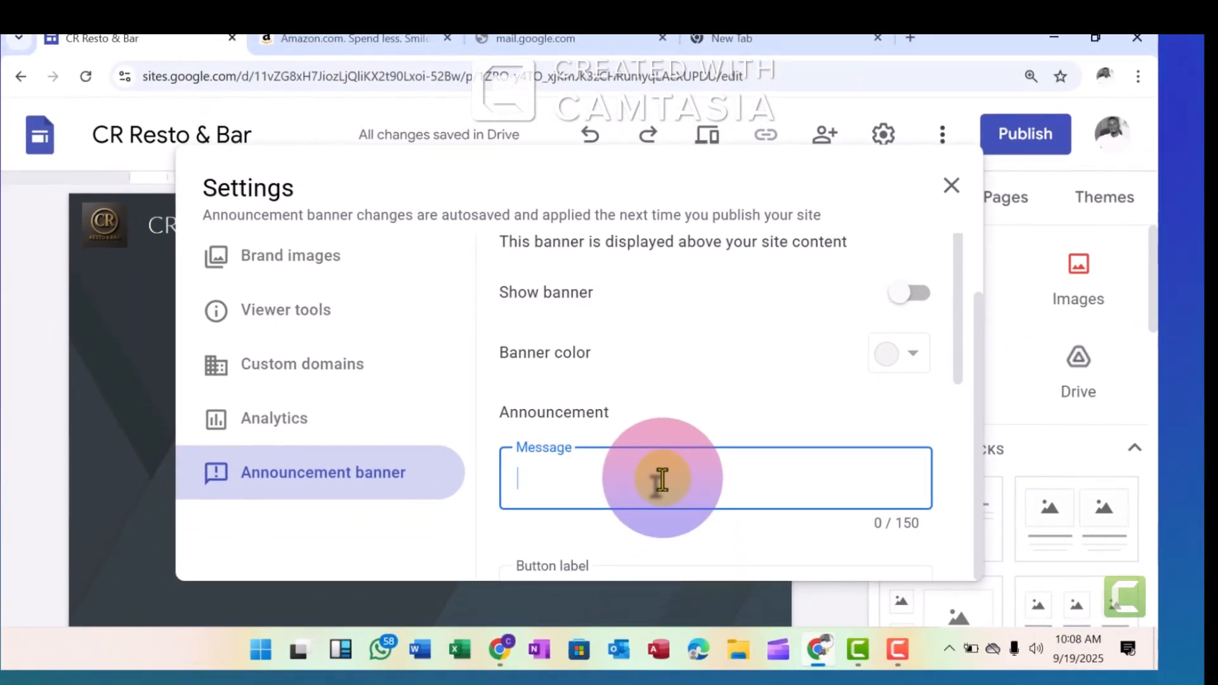
pyautogui.write('🍹 Brand New Cocktail Alert! 🍹 Fresh. Unique. Irresistible. ✨ Try our latest creation today')
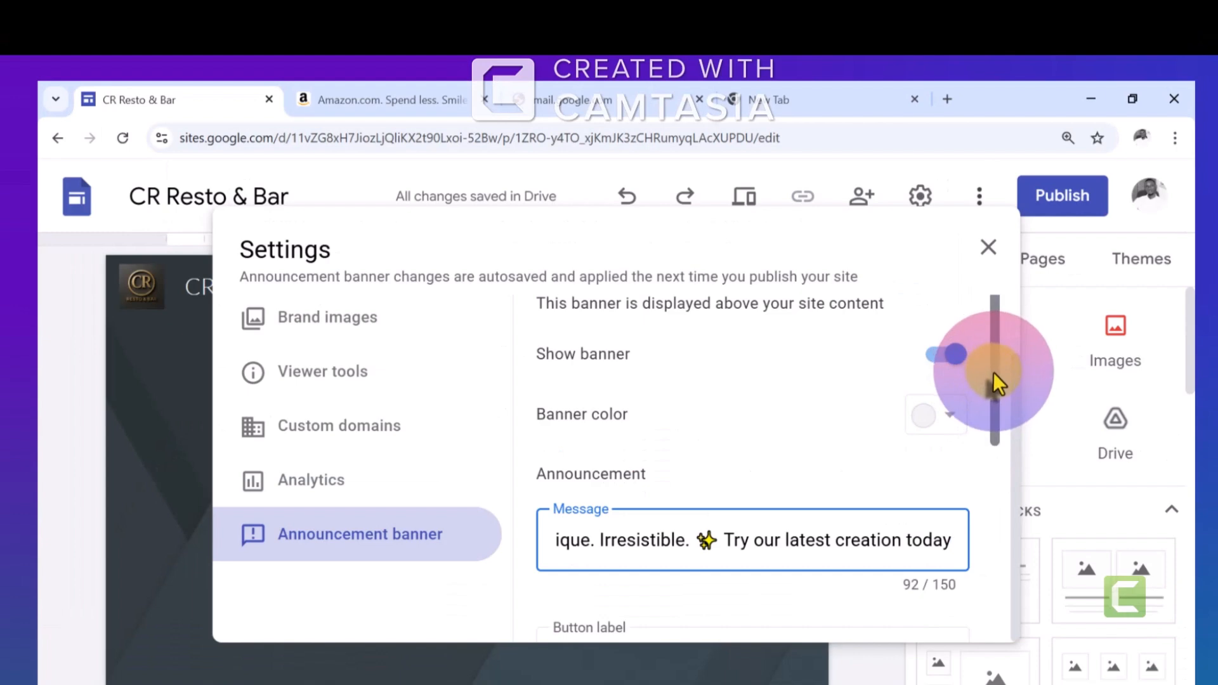
pyautogui.moveTo(955, 310); pyautogui.dragTo(963, 333)
# Add a banner button labelled Order now, paste the Google Sites home page address as its link, and make it open in a new tab
pyautogui.moveTo(1000, 395); pyautogui.dragTo(1014, 463)
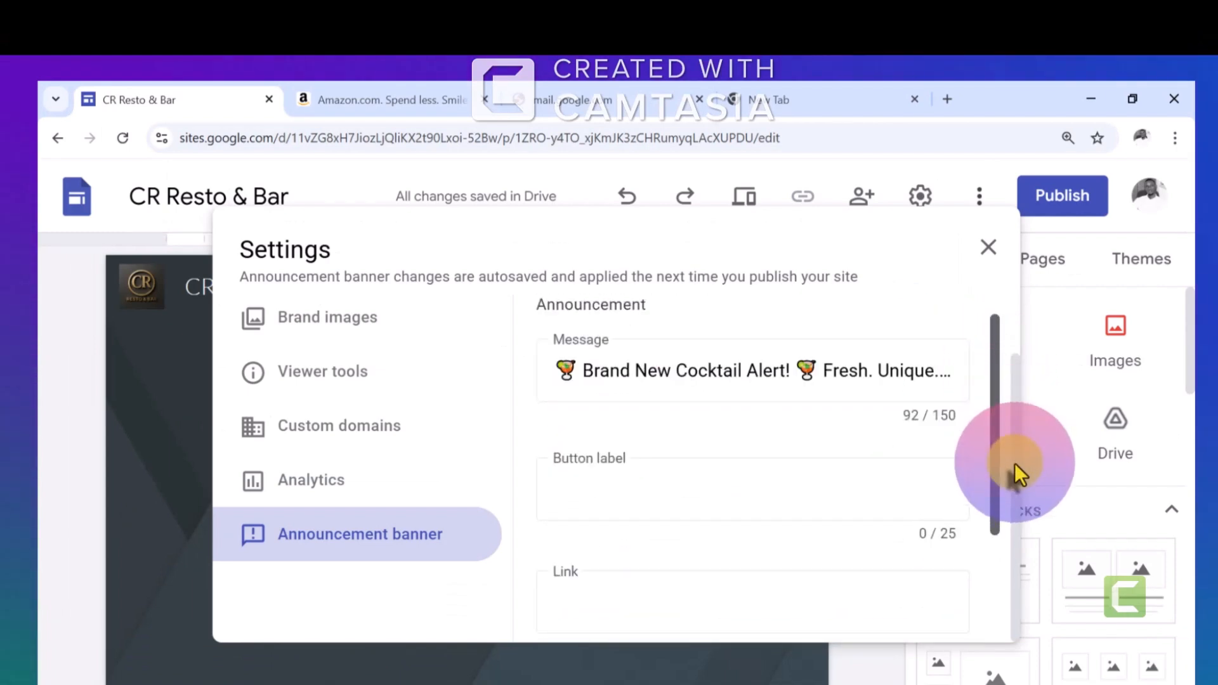
pyautogui.click(691, 498)
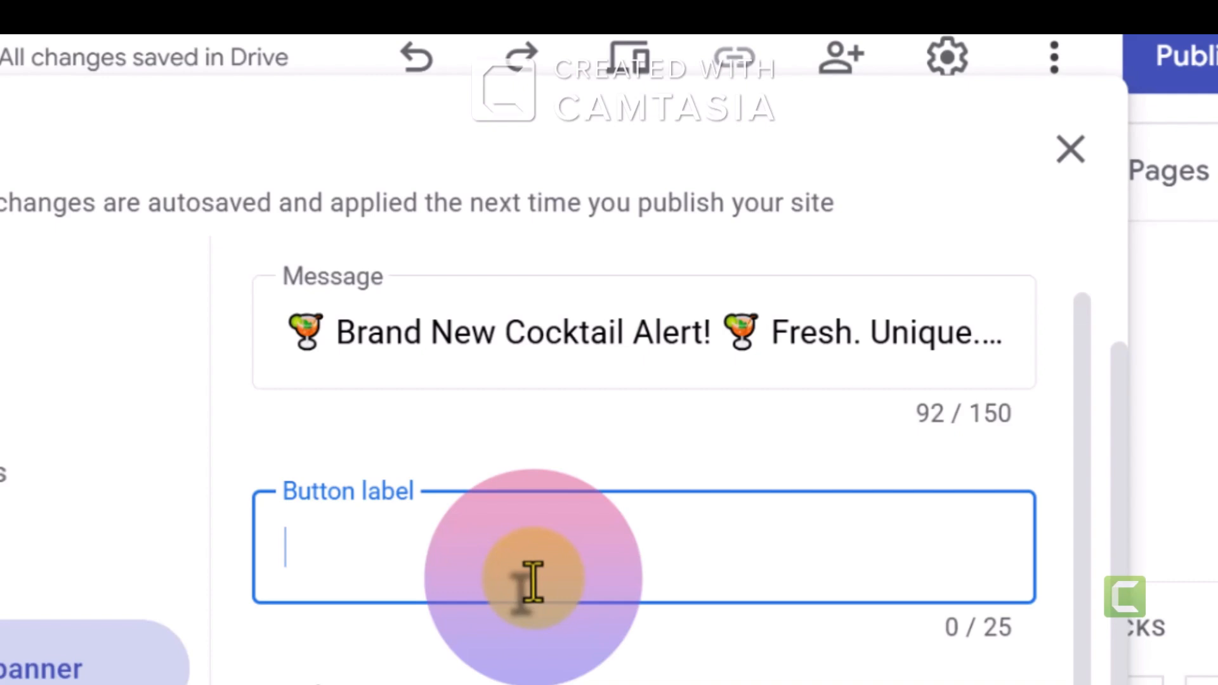
pyautogui.write('Order now')
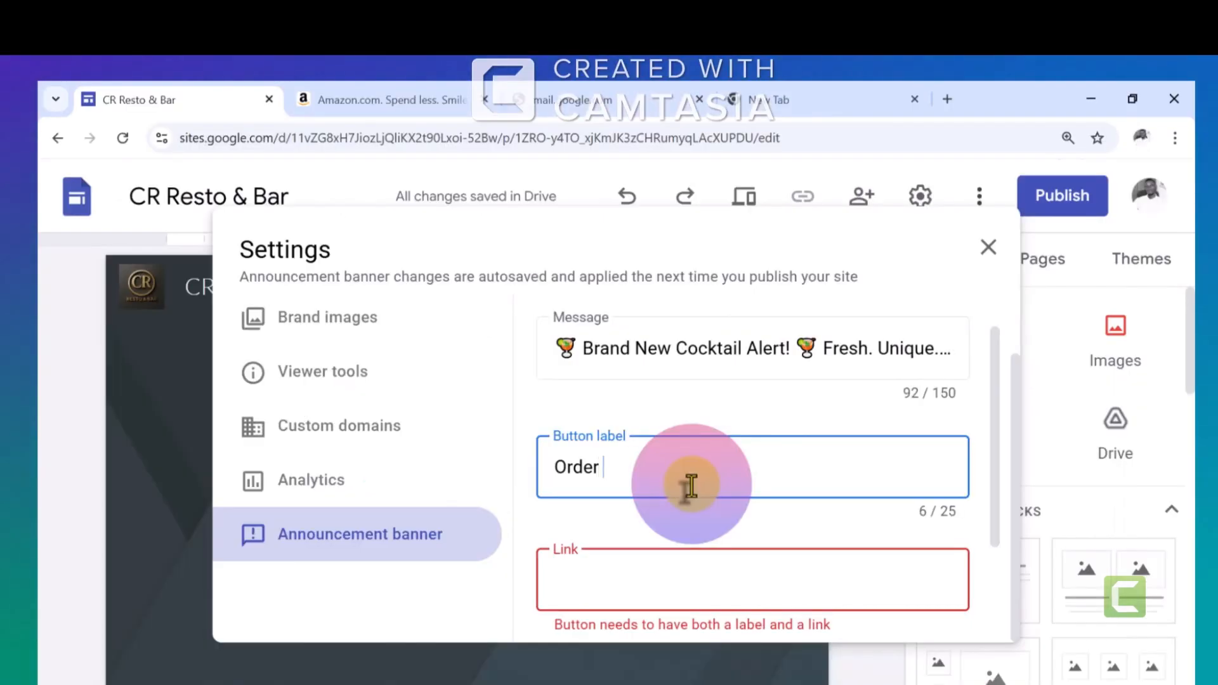
pyautogui.click(644, 577)
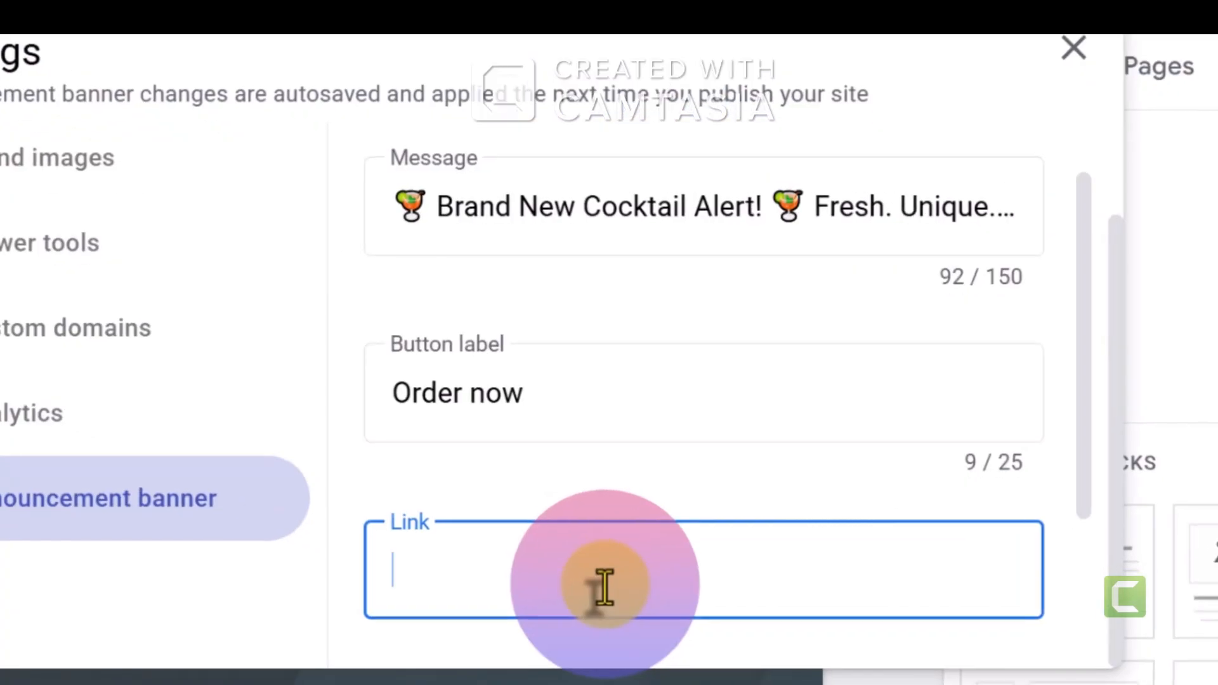
pyautogui.write('https://sites.google.com/view/celestin-rutayisire/home?authuser=0')
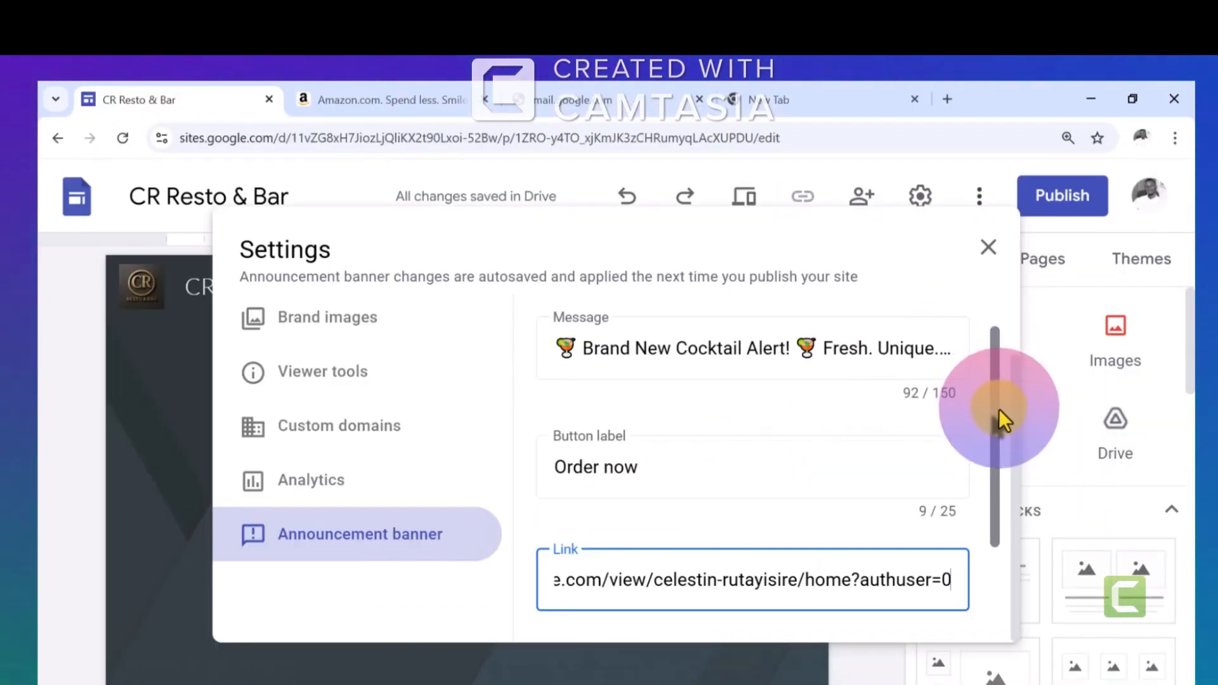
pyautogui.moveTo(999, 409); pyautogui.dragTo(998, 507)
pyautogui.click(562, 487)
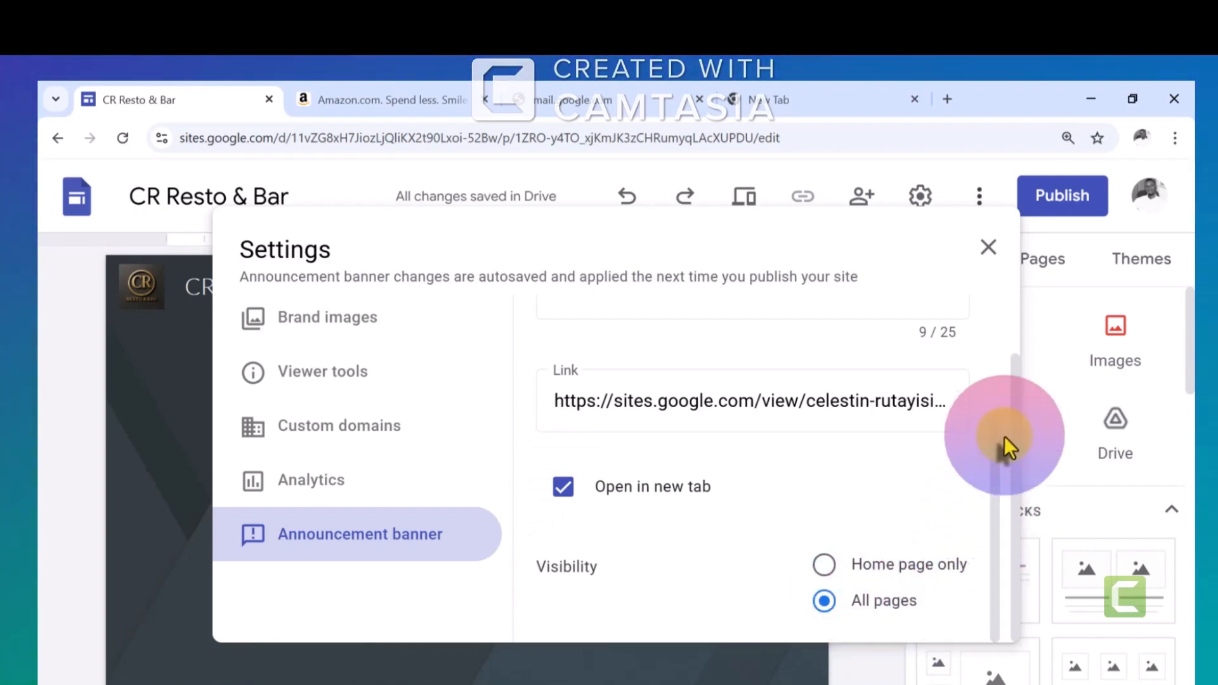
# Examine the Simple theme's colour choices, custom colour picker and font style options
pyautogui.click(1022, 511)
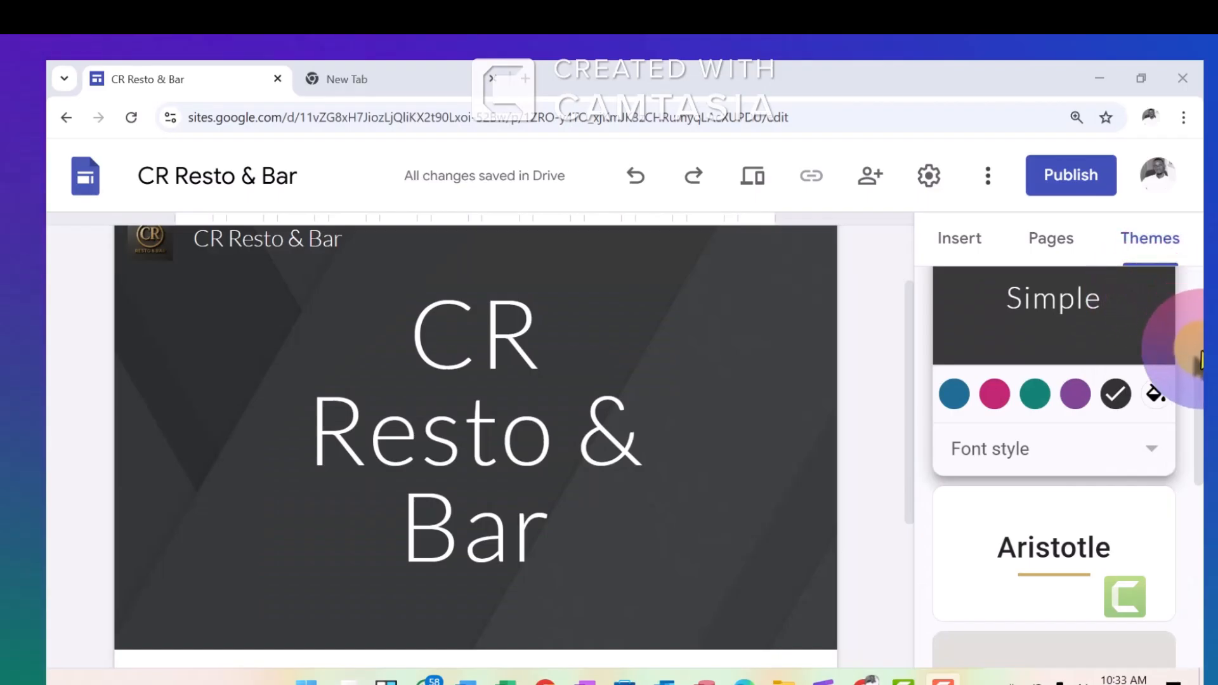
pyautogui.moveTo(1201, 360); pyautogui.dragTo(1155, 308)
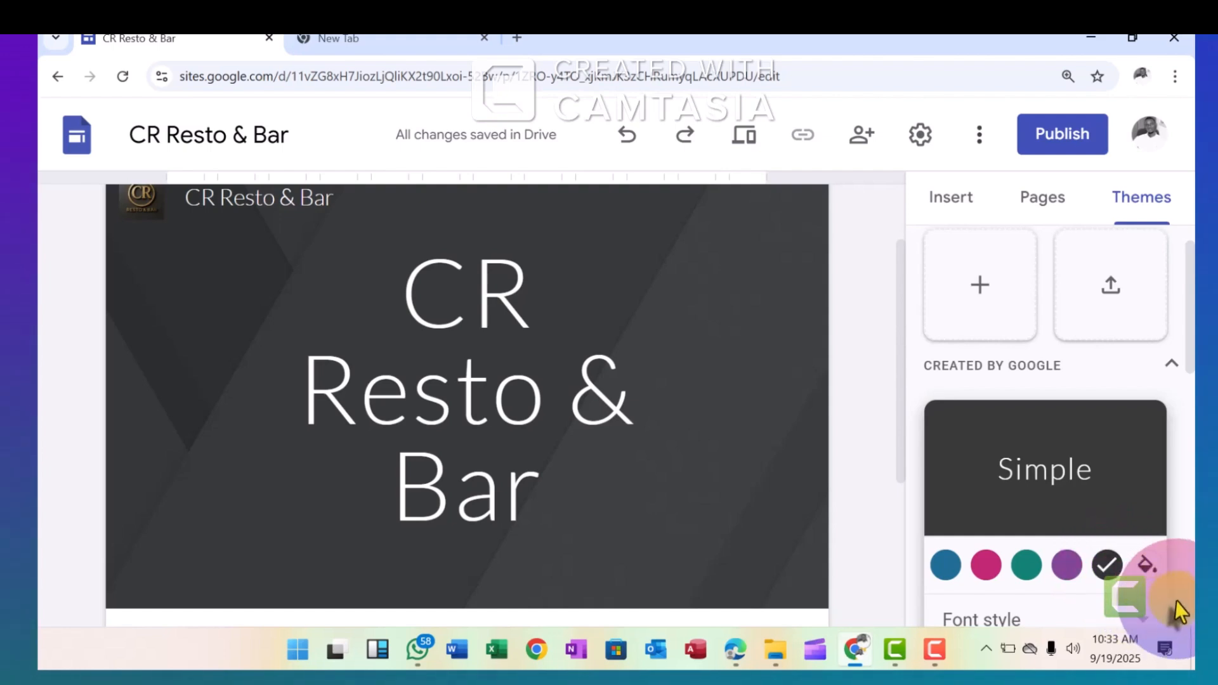
pyautogui.moveTo(1190, 341); pyautogui.dragTo(1188, 365)
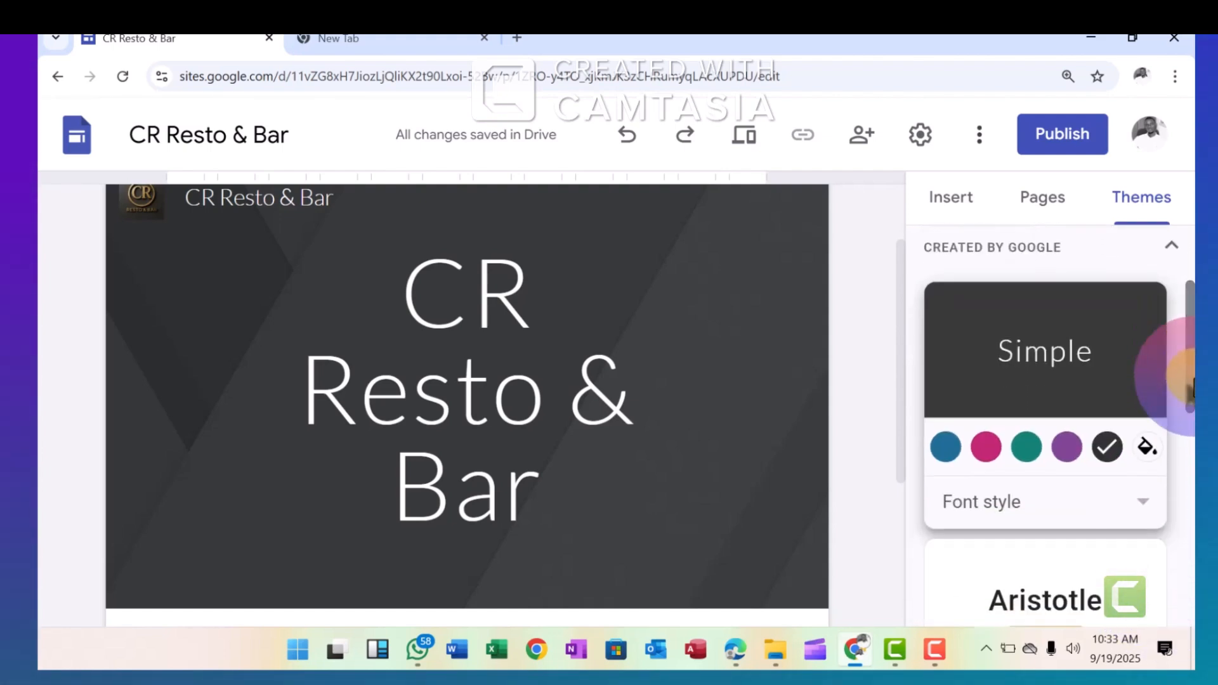
pyautogui.click(1143, 449)
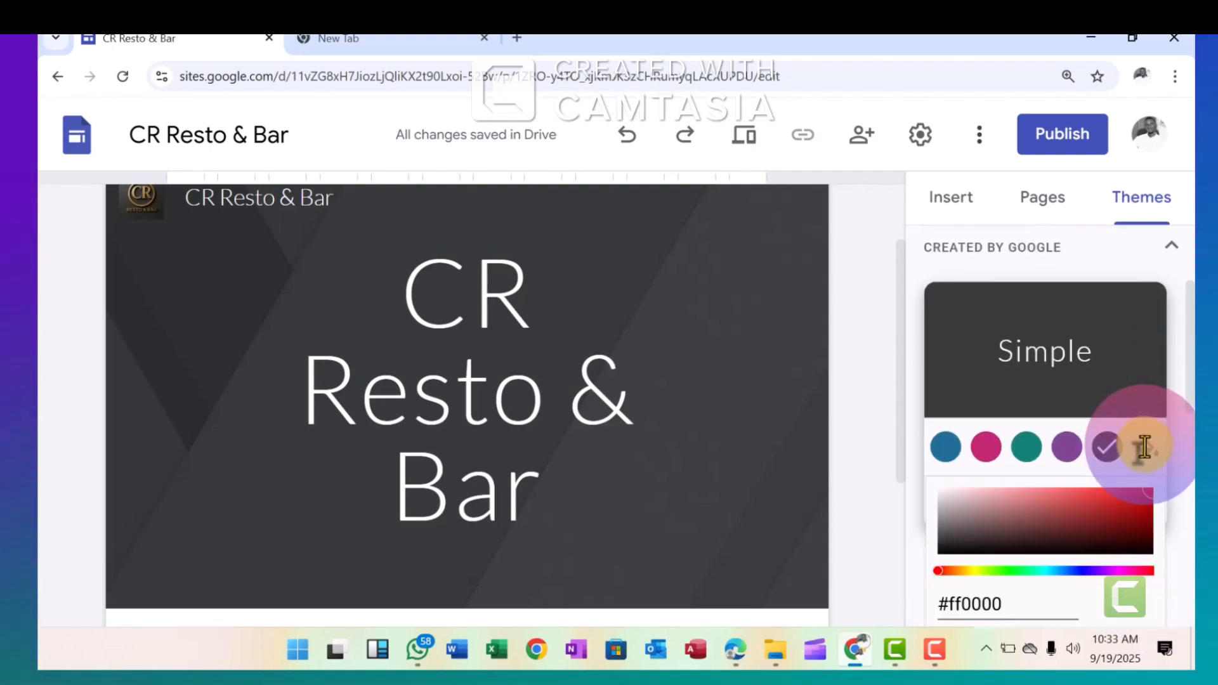
pyautogui.click(1177, 380)
pyautogui.click(1140, 502)
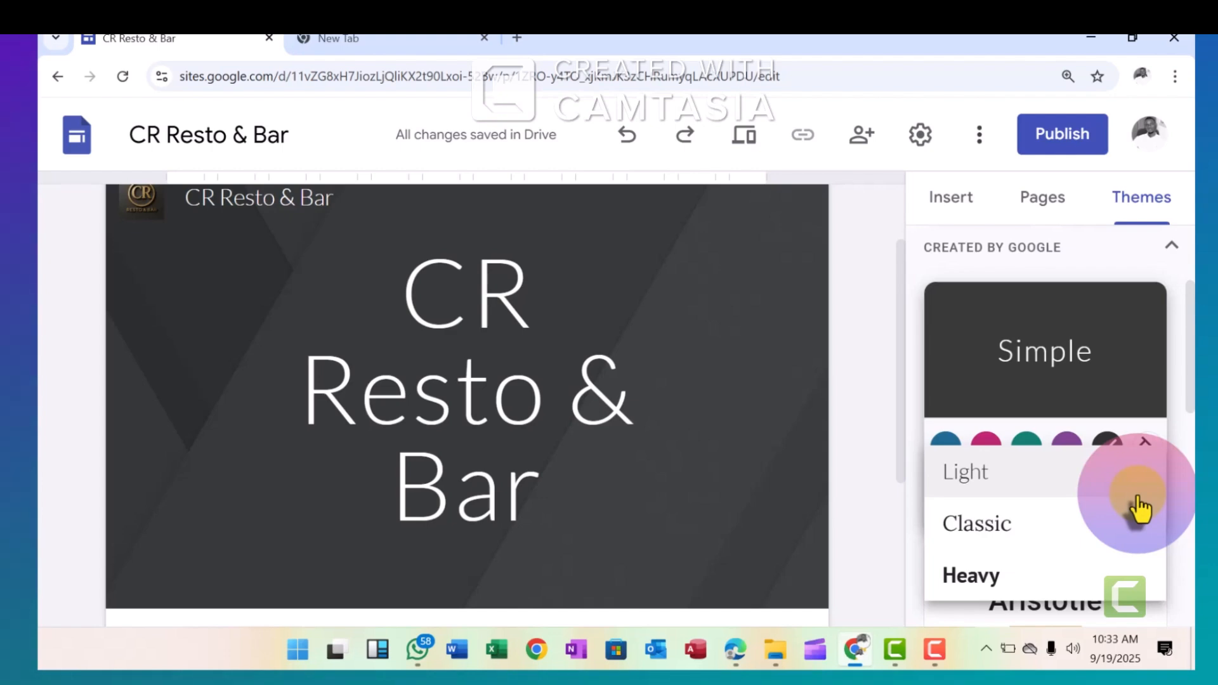
pyautogui.click(1102, 494)
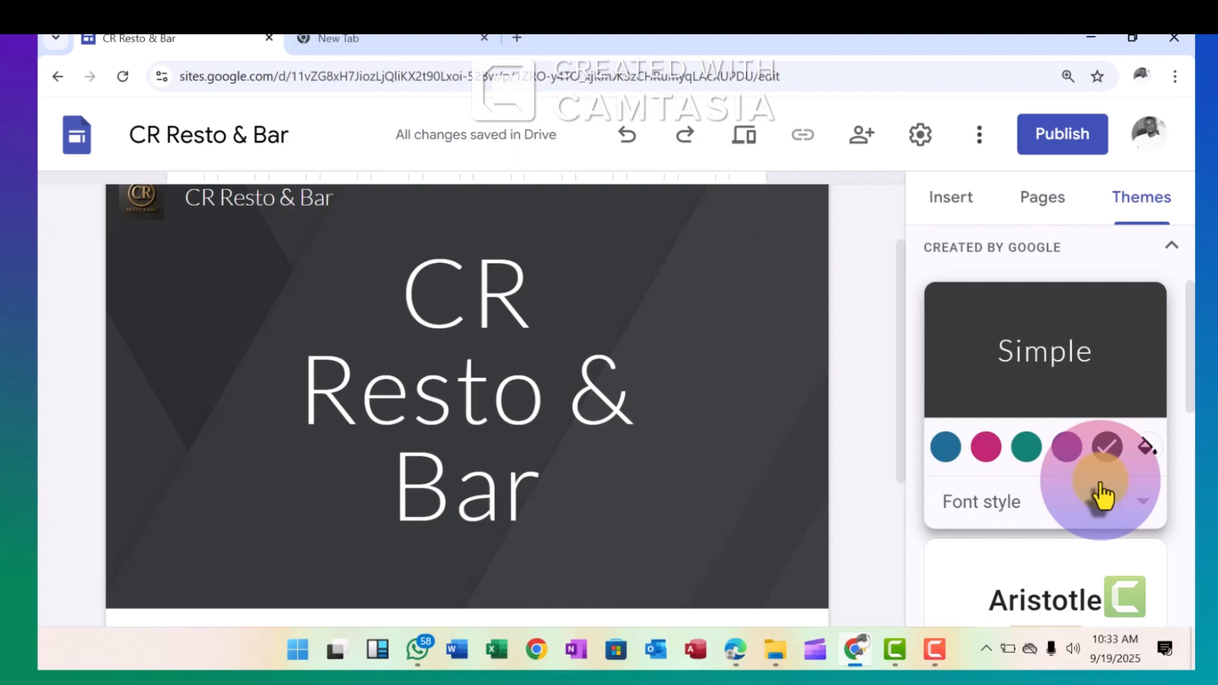
# Look over the other Google themes and the page header with its announcement banner
pyautogui.moveTo(1192, 362); pyautogui.dragTo(1192, 411)
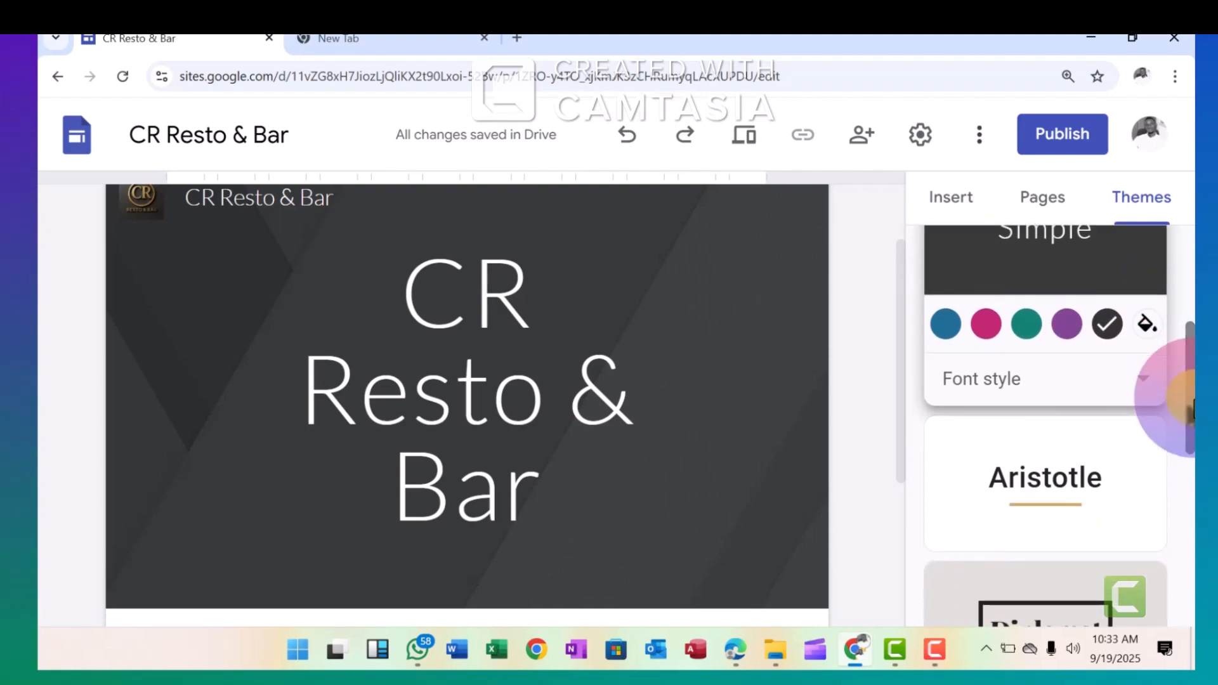
pyautogui.moveTo(893, 350); pyautogui.dragTo(912, 311)
pyautogui.click(552, 427)
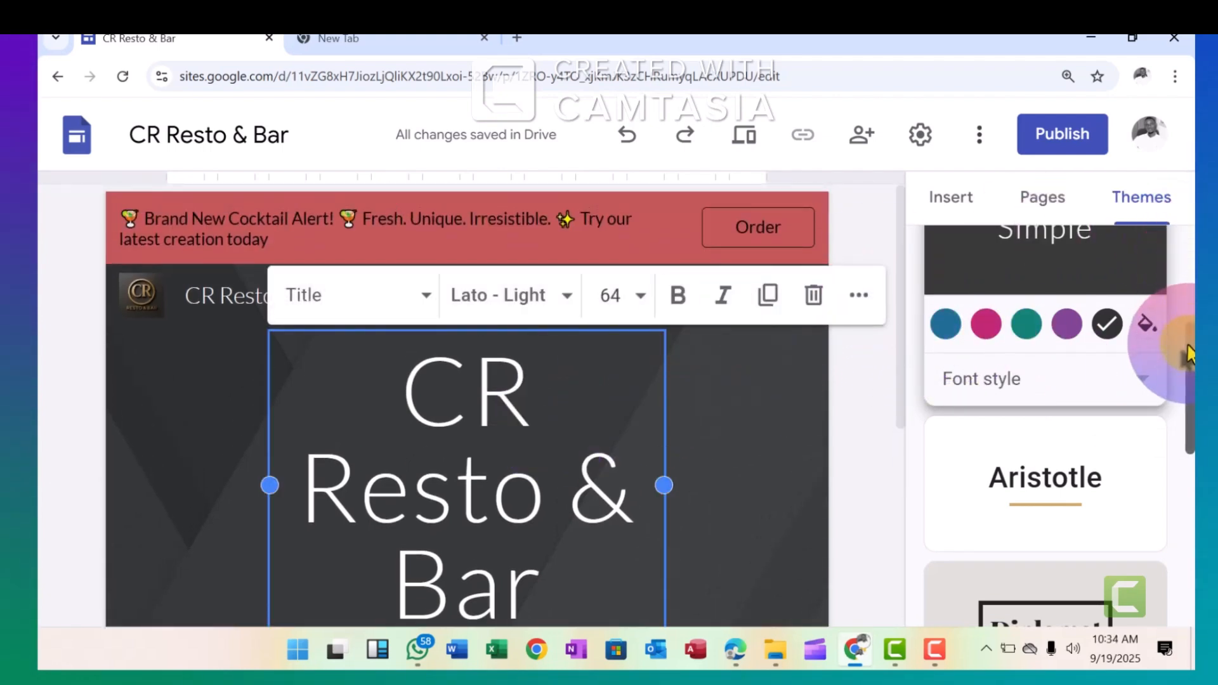
# Change the home page header type from the standard banner to Large banner
pyautogui.moveTo(1191, 352); pyautogui.dragTo(1190, 368)
pyautogui.click(971, 352)
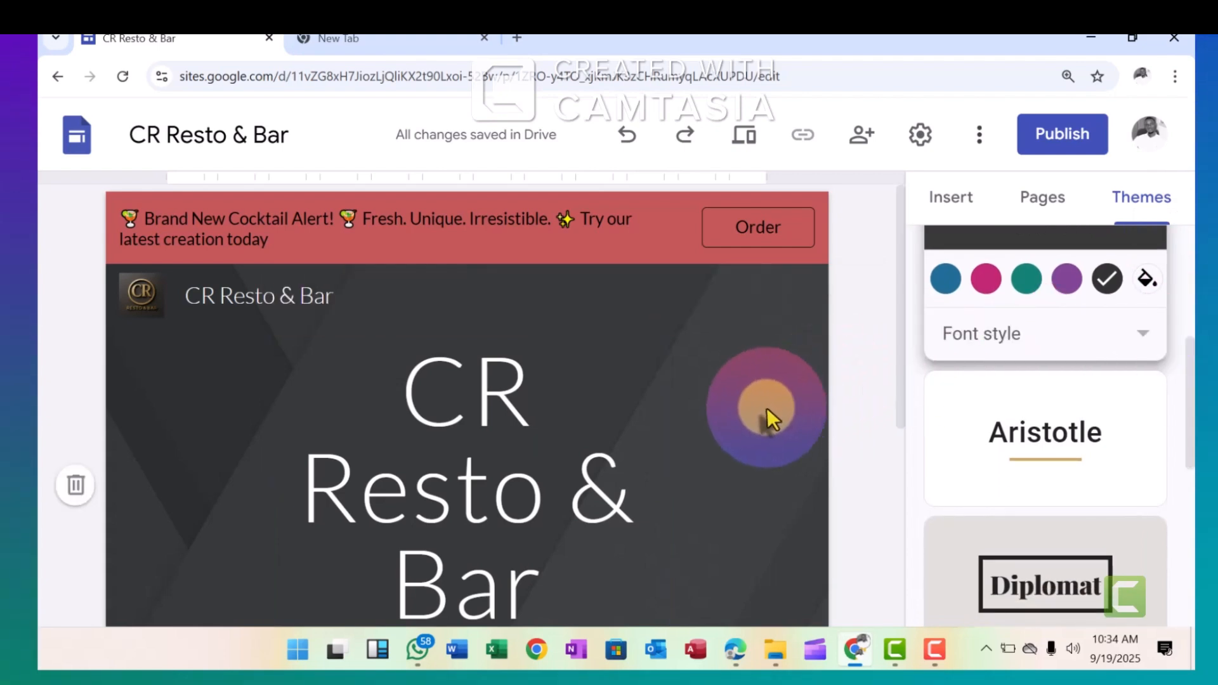
pyautogui.moveTo(900, 330); pyautogui.dragTo(901, 363)
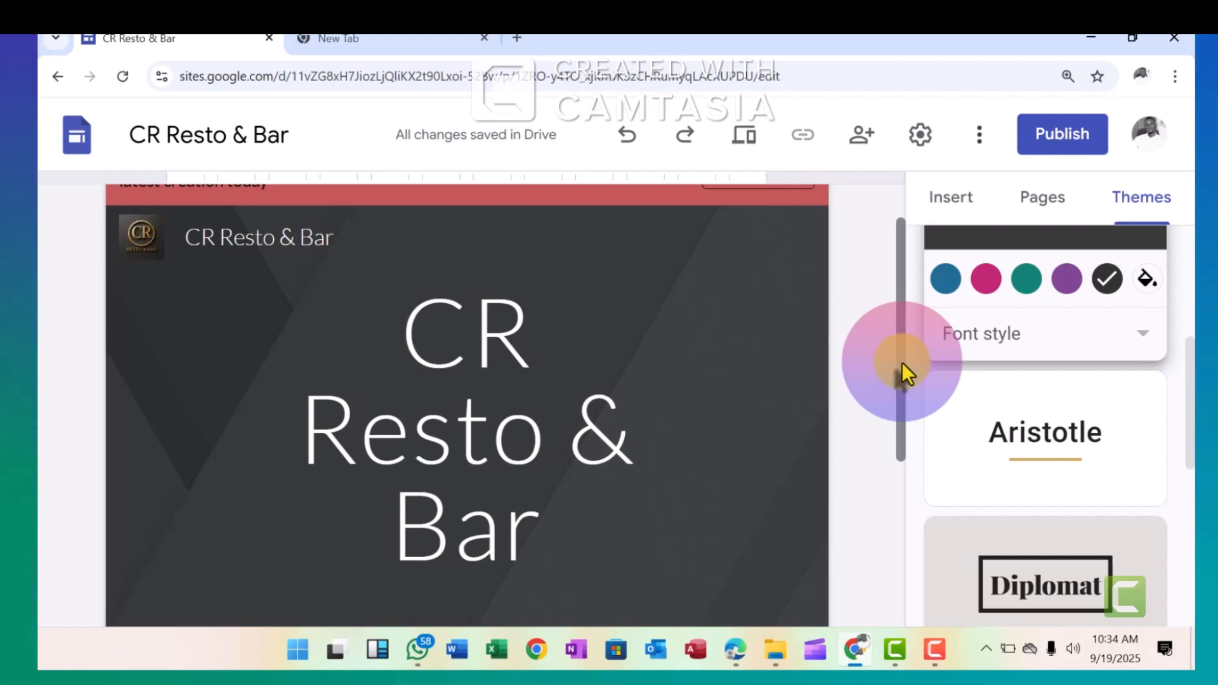
pyautogui.moveTo(901, 362); pyautogui.dragTo(904, 388)
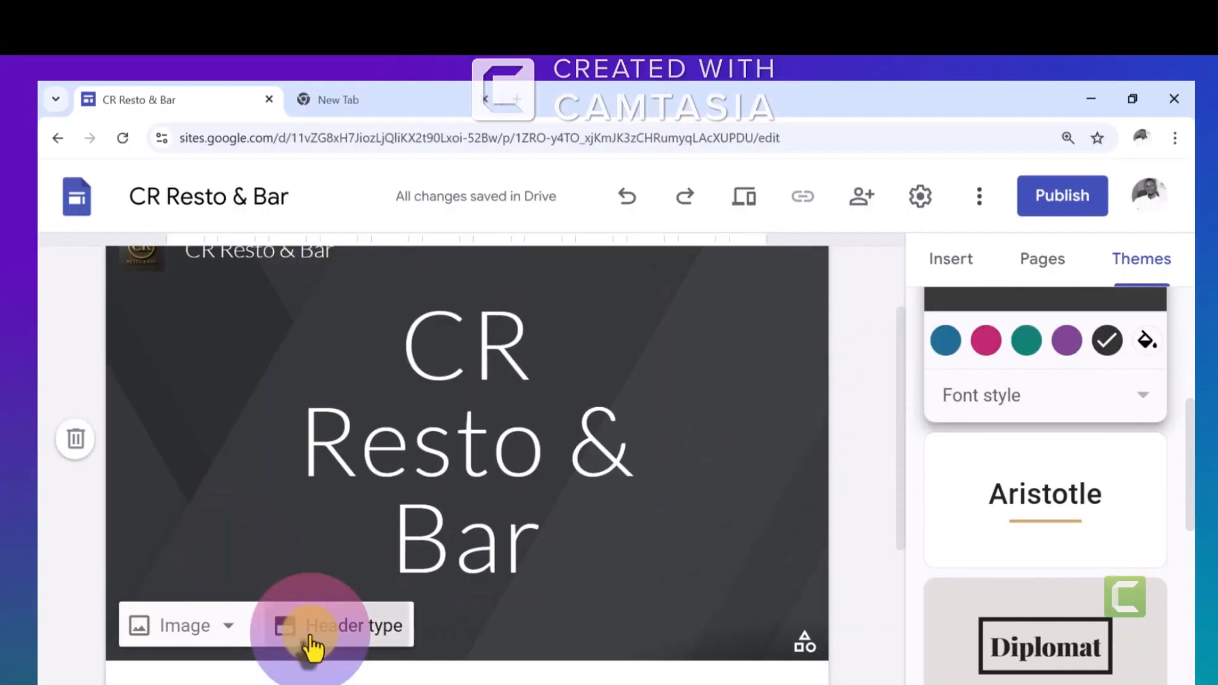
pyautogui.click(308, 567)
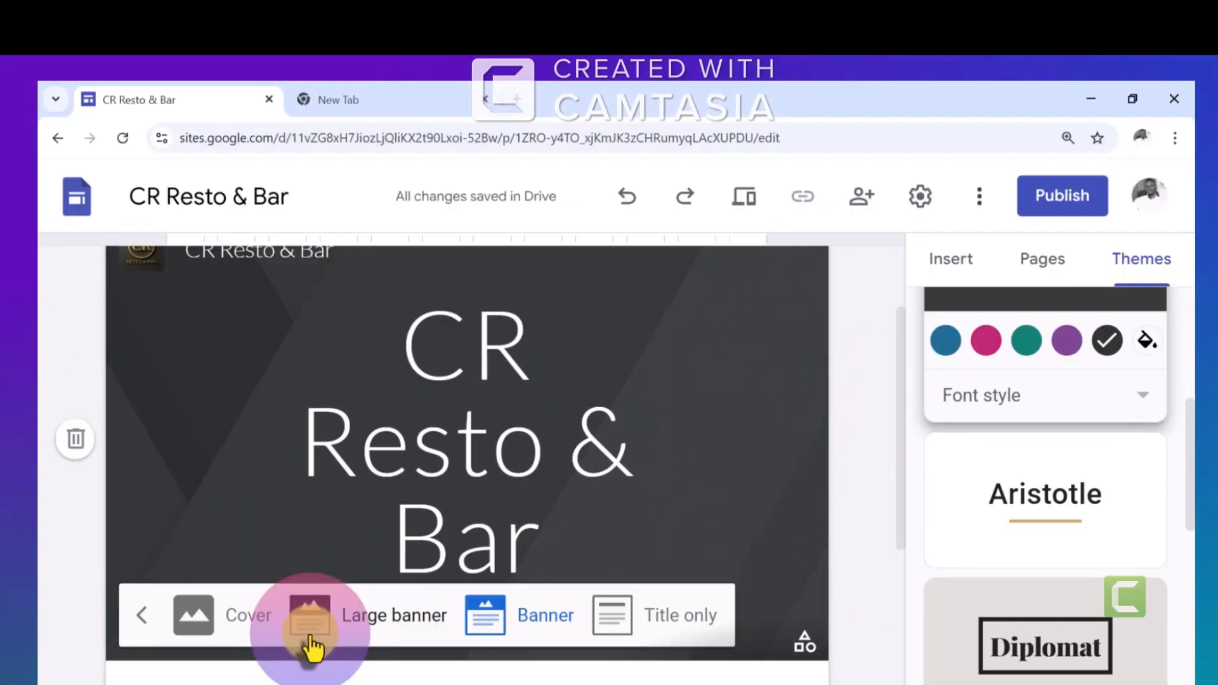
pyautogui.click(361, 634)
# Upload the Banner picture of the bar from the computer as the header background image
pyautogui.moveTo(900, 419); pyautogui.dragTo(911, 531)
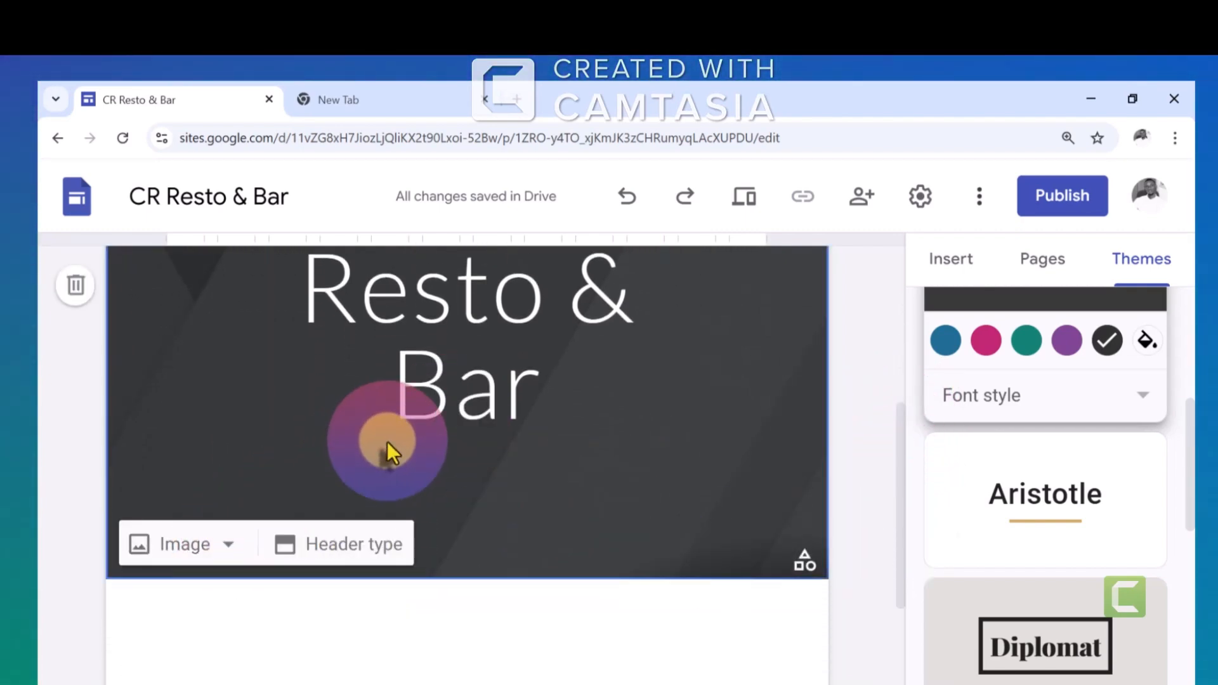
pyautogui.click(198, 540)
pyautogui.click(204, 610)
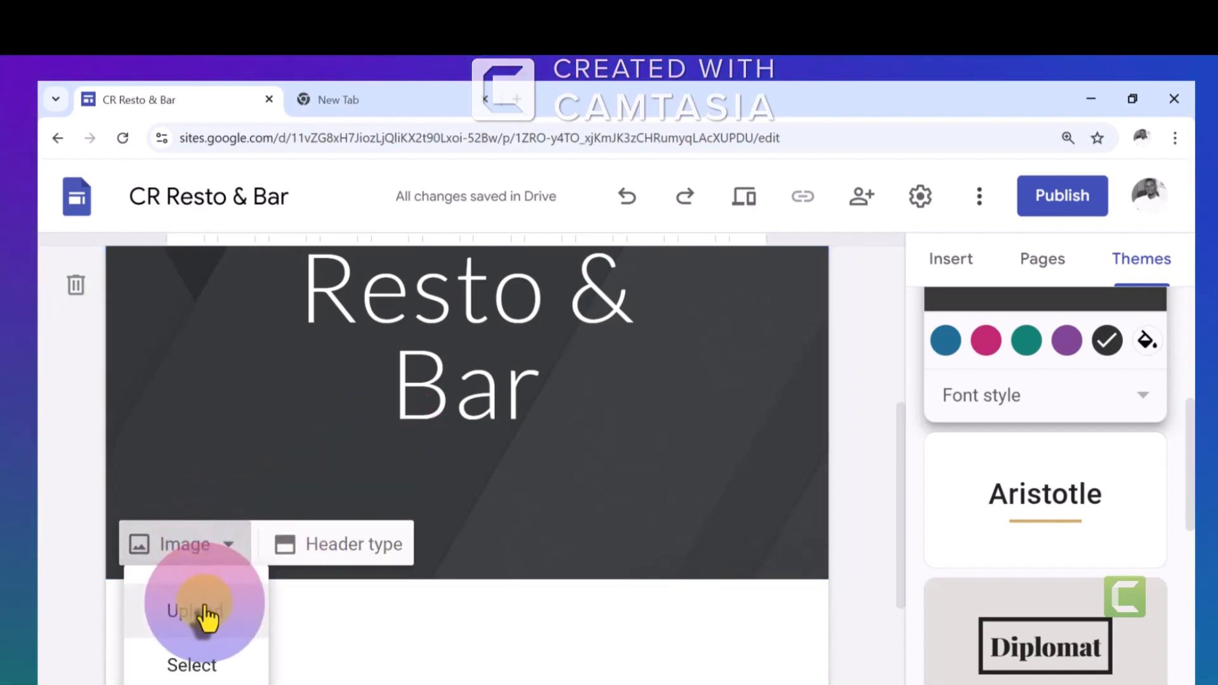
pyautogui.click(206, 666)
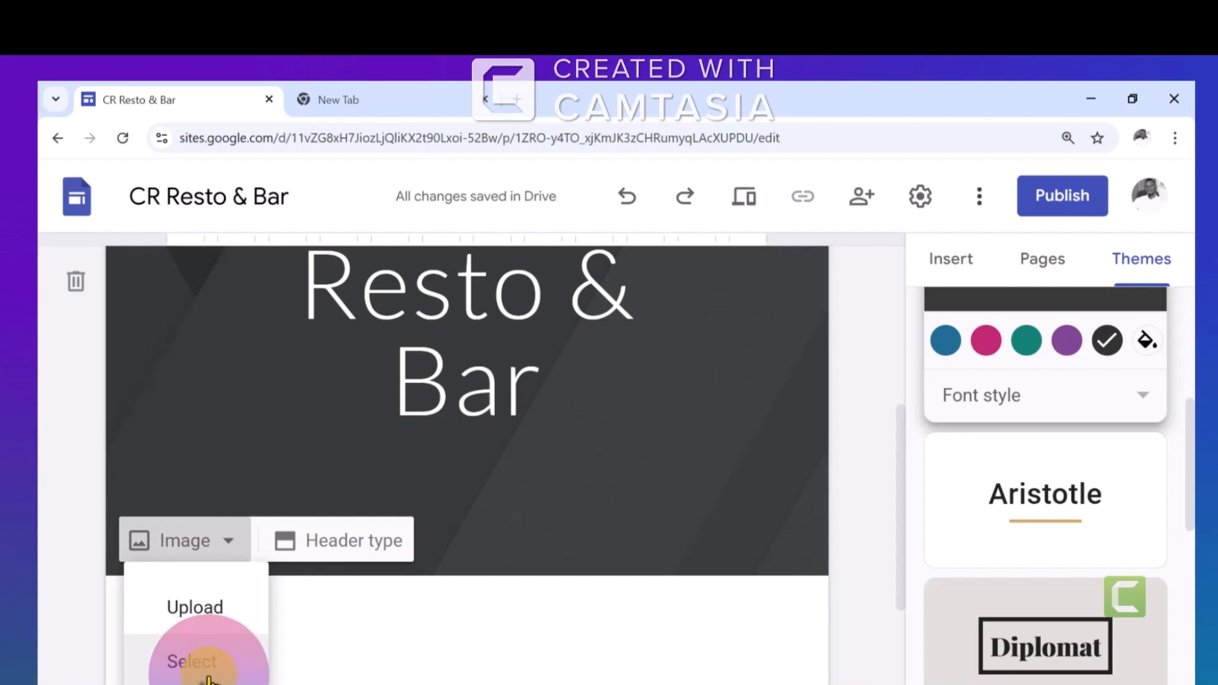
pyautogui.click(184, 611)
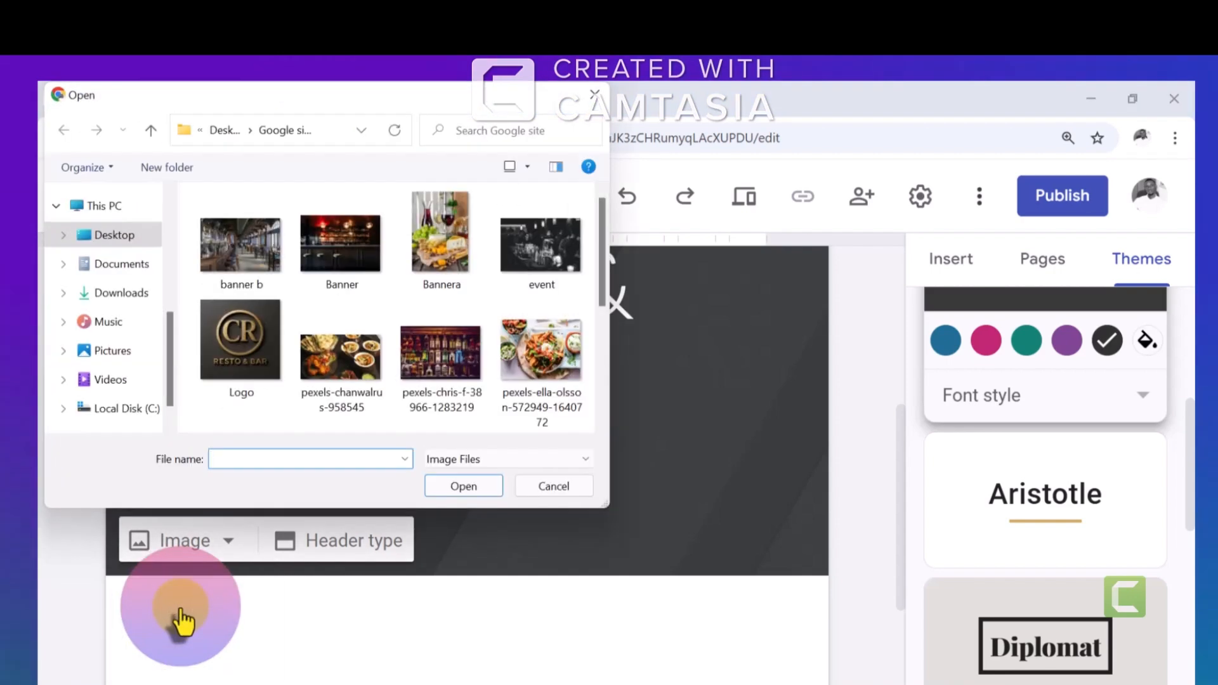
pyautogui.moveTo(601, 248)
pyautogui.mouseDown()
pyautogui.moveTo(603, 268)
pyautogui.moveTo(602, 241)
pyautogui.mouseUp()
pyautogui.doubleClick(348, 219)
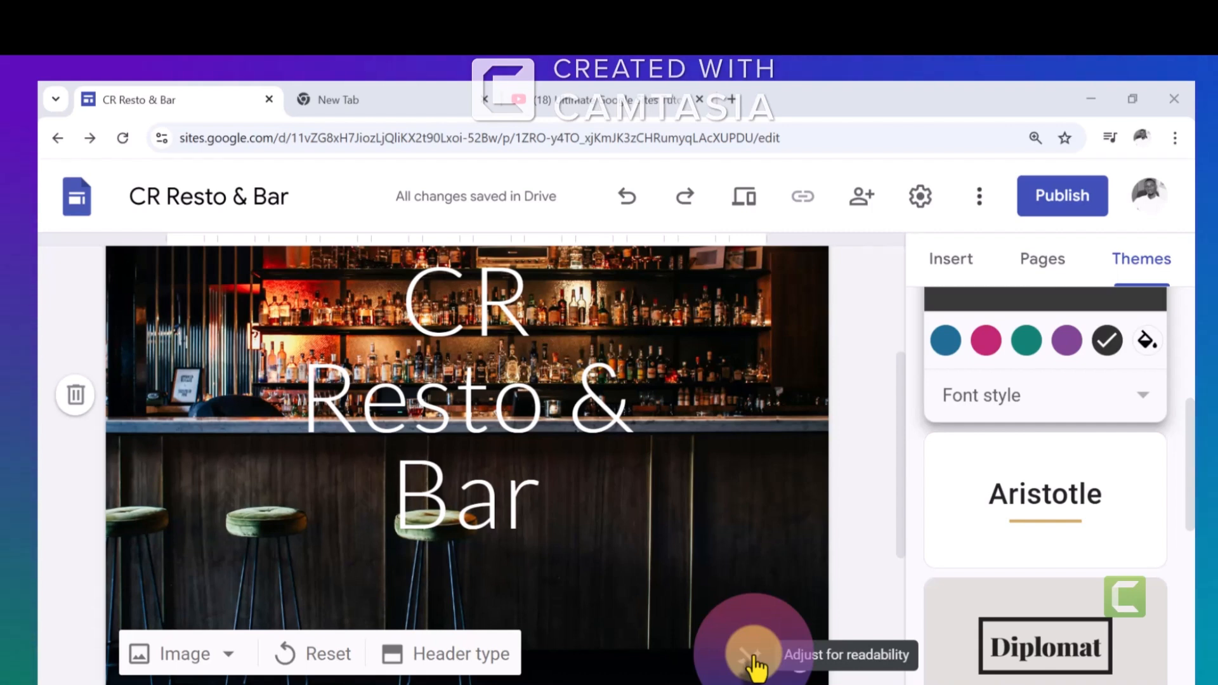
# Try the readability adjustment on the header image and remove it again
pyautogui.click(754, 659)
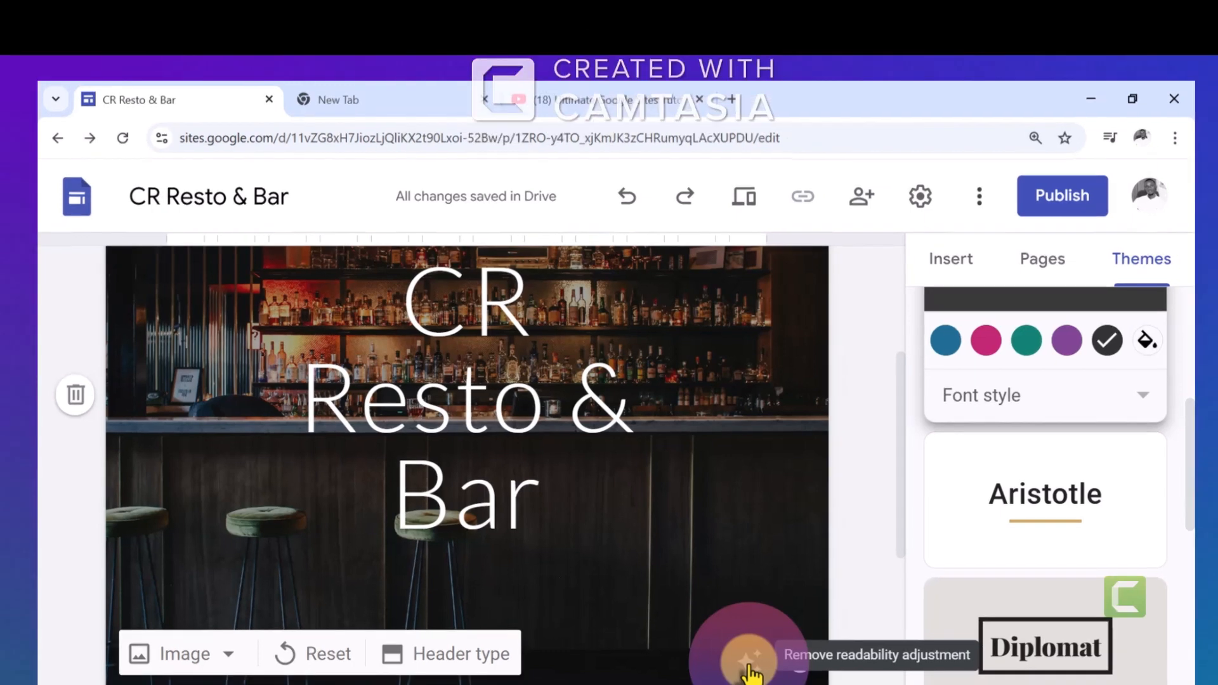
pyautogui.click(759, 642)
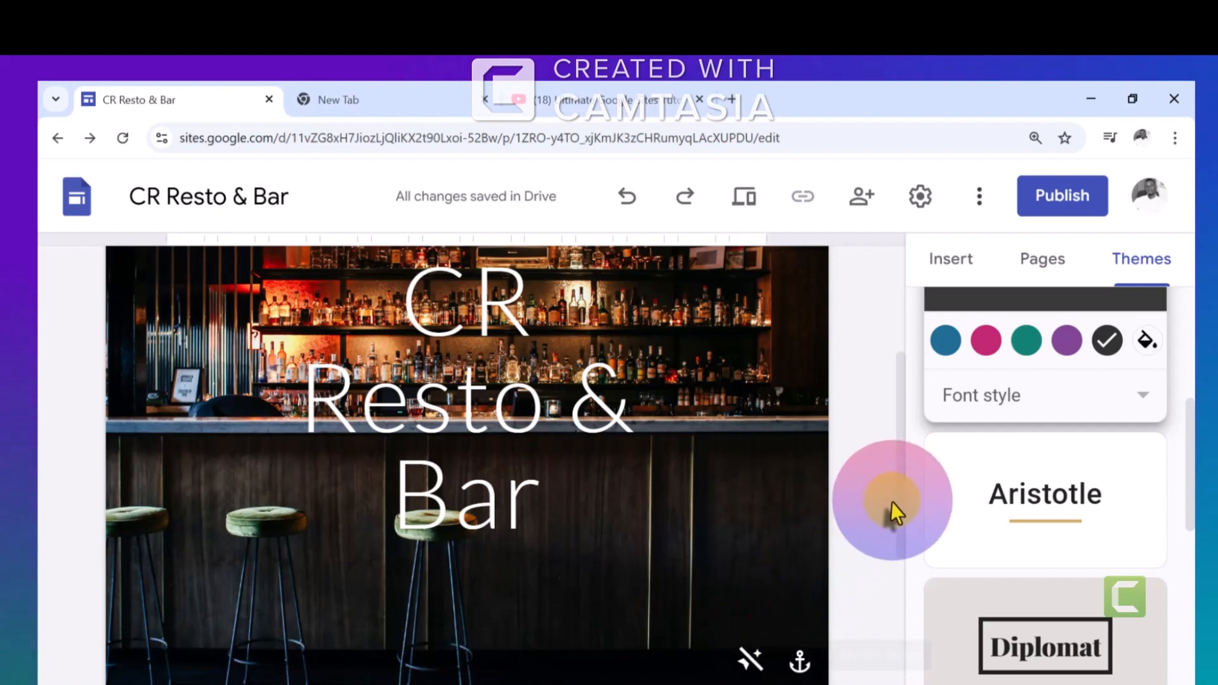
pyautogui.moveTo(898, 502)
pyautogui.mouseDown()
pyautogui.moveTo(900, 379)
pyautogui.moveTo(912, 488)
pyautogui.mouseUp()
pyautogui.click(759, 637)
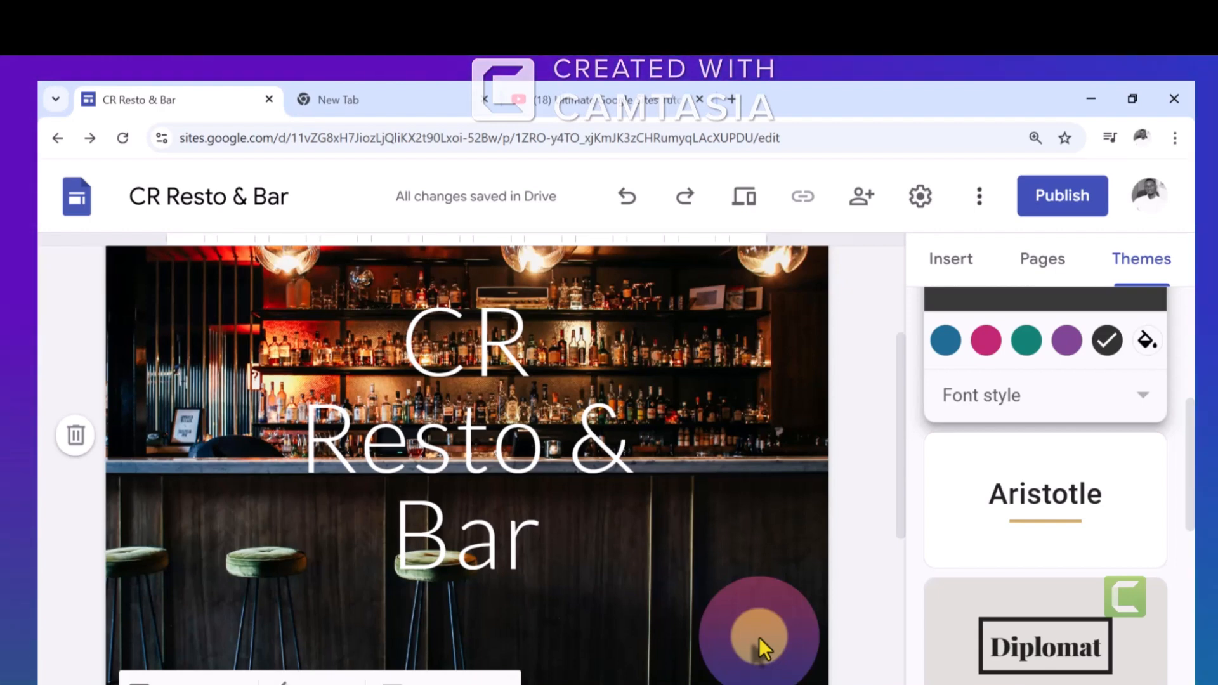
# Add a new page named About to the site
pyautogui.moveTo(901, 482); pyautogui.dragTo(897, 284)
pyautogui.click(1041, 260)
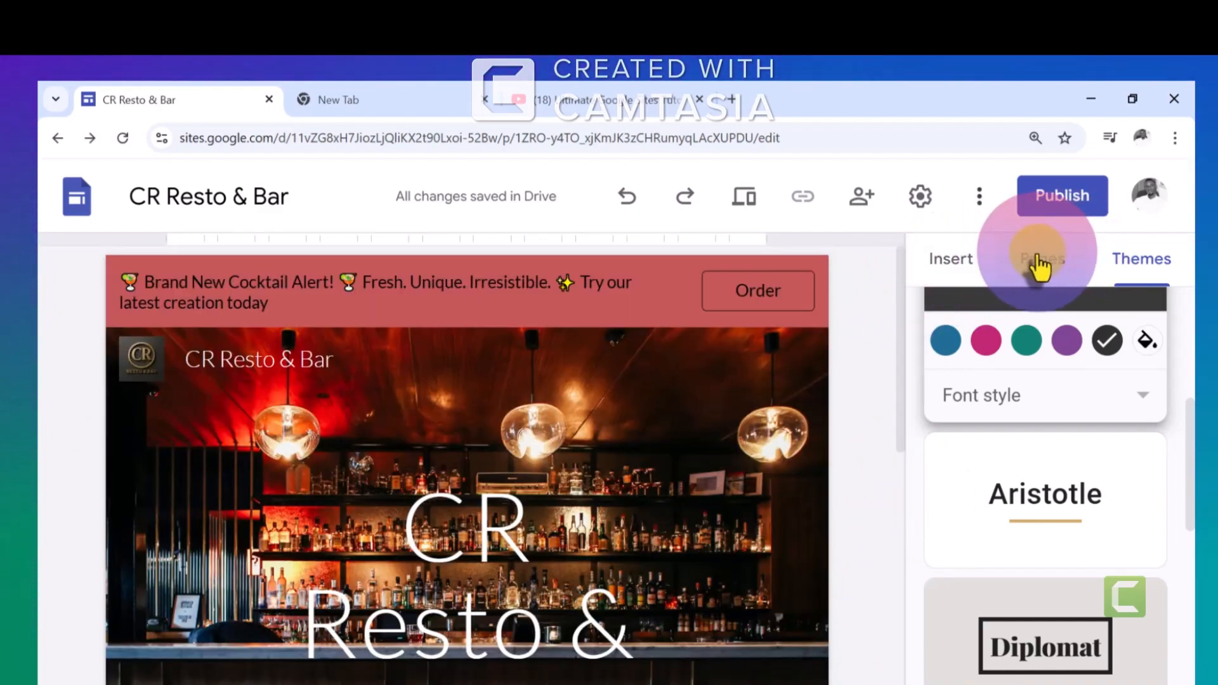
pyautogui.moveTo(1039, 625)
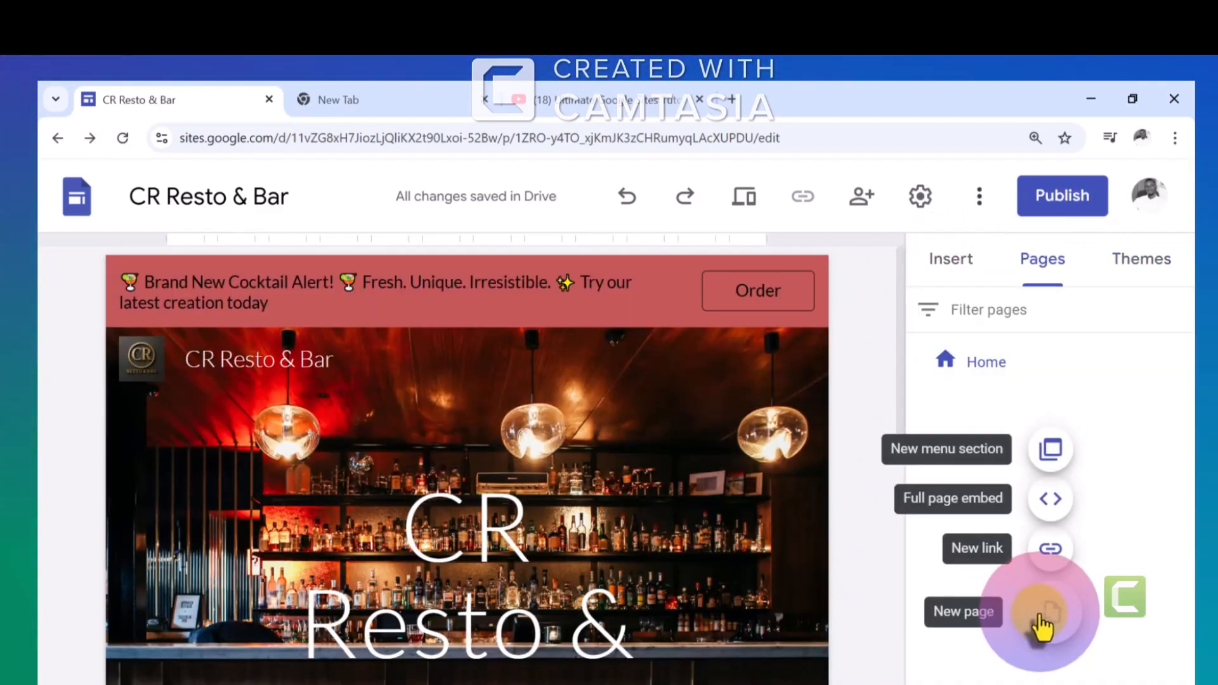
pyautogui.click(1042, 625)
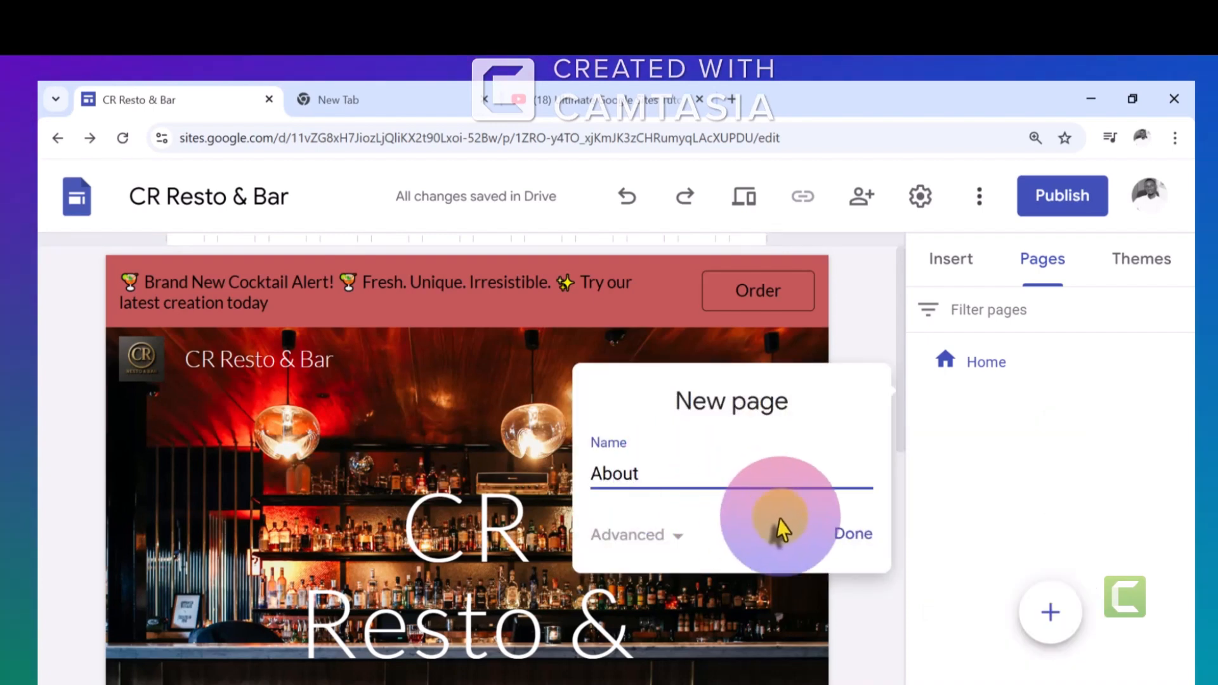
pyautogui.click(854, 533)
# Add a new page named Menu to the site
pyautogui.click(1051, 612)
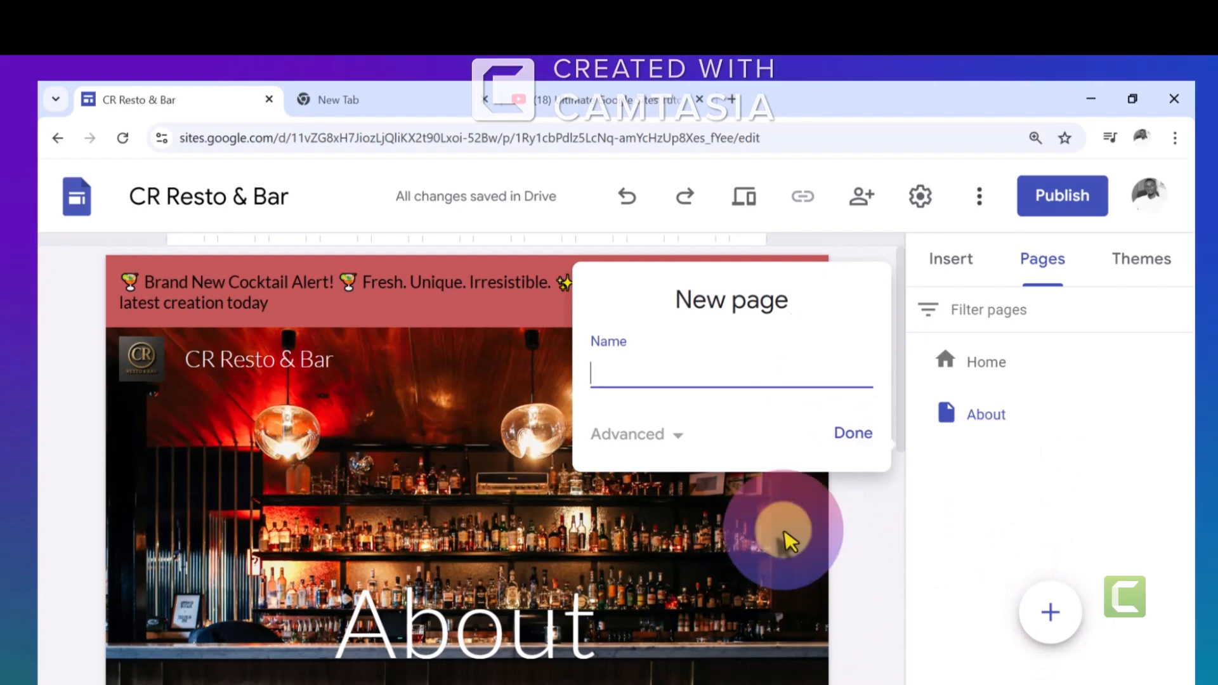
pyautogui.click(707, 369)
pyautogui.write('Menu')
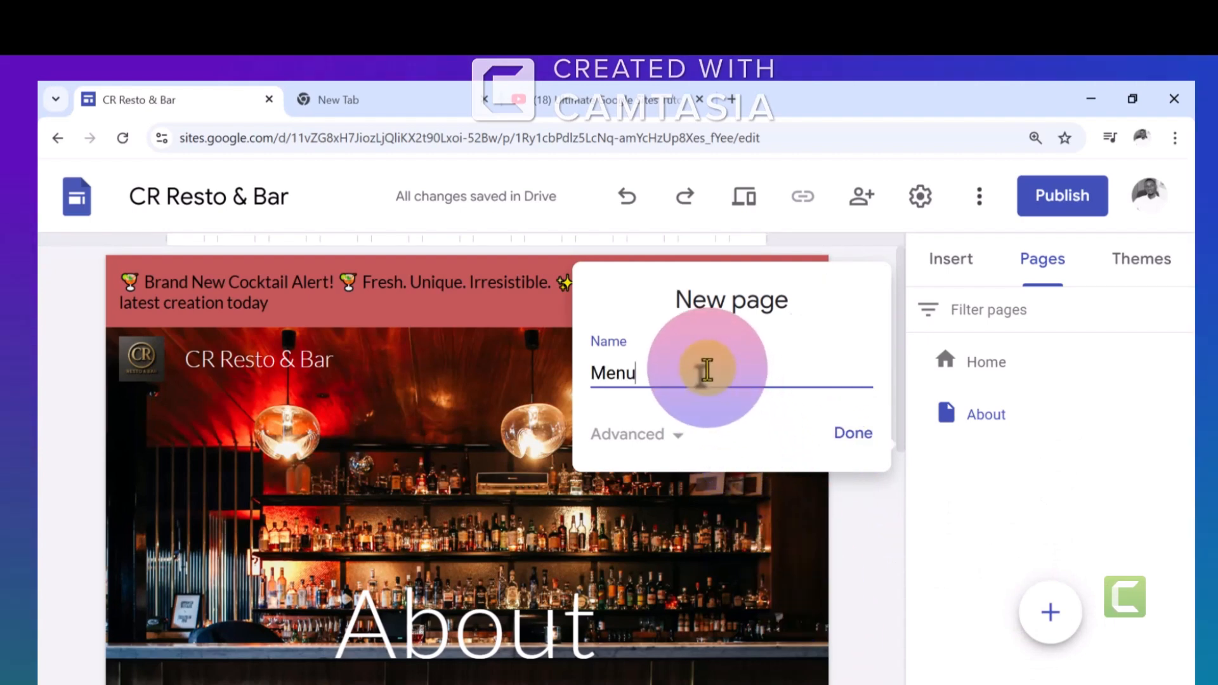
pyautogui.click(835, 437)
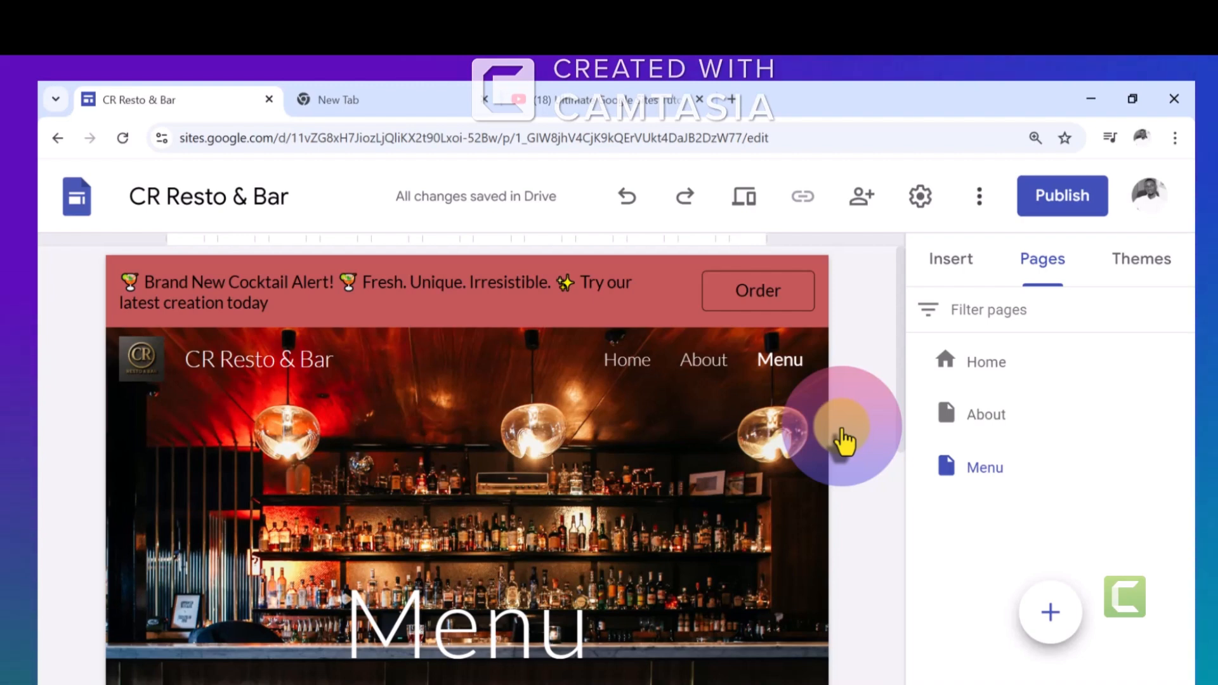
# Add further pages named Gallery, Events, Contact, Reservations, Blog and Shop
pyautogui.click(1050, 612)
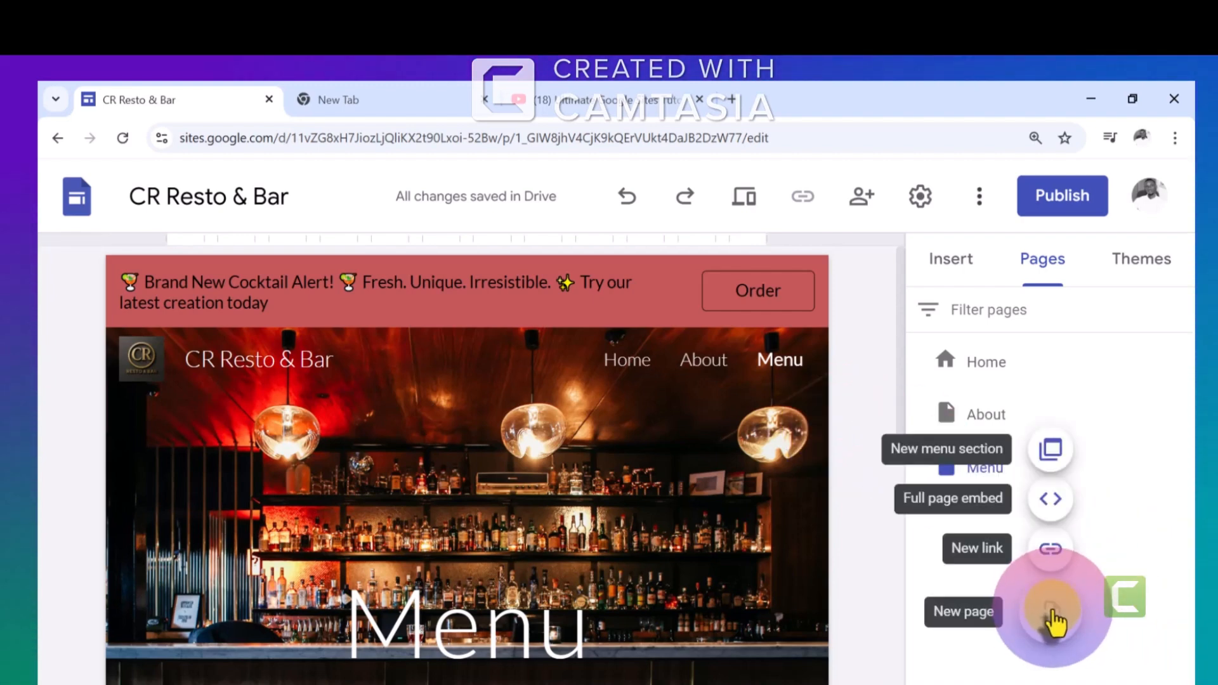
pyautogui.click(1051, 612)
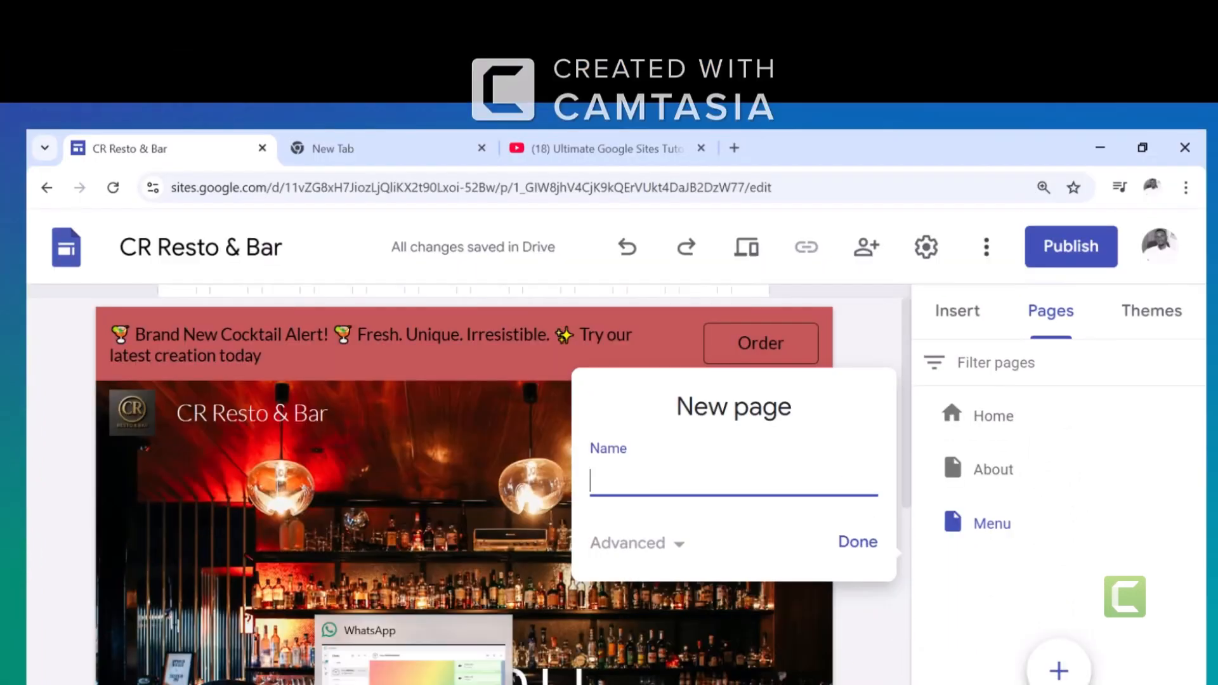
pyautogui.click(771, 493)
pyautogui.write('Gallery')
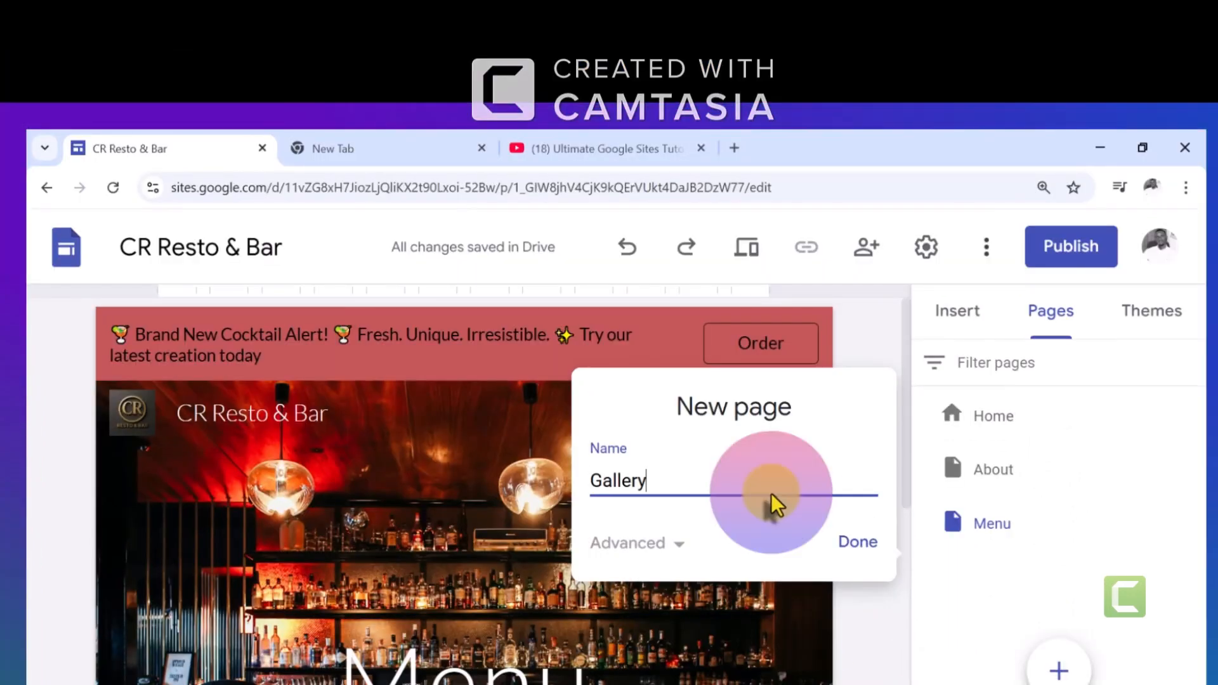
pyautogui.click(851, 598)
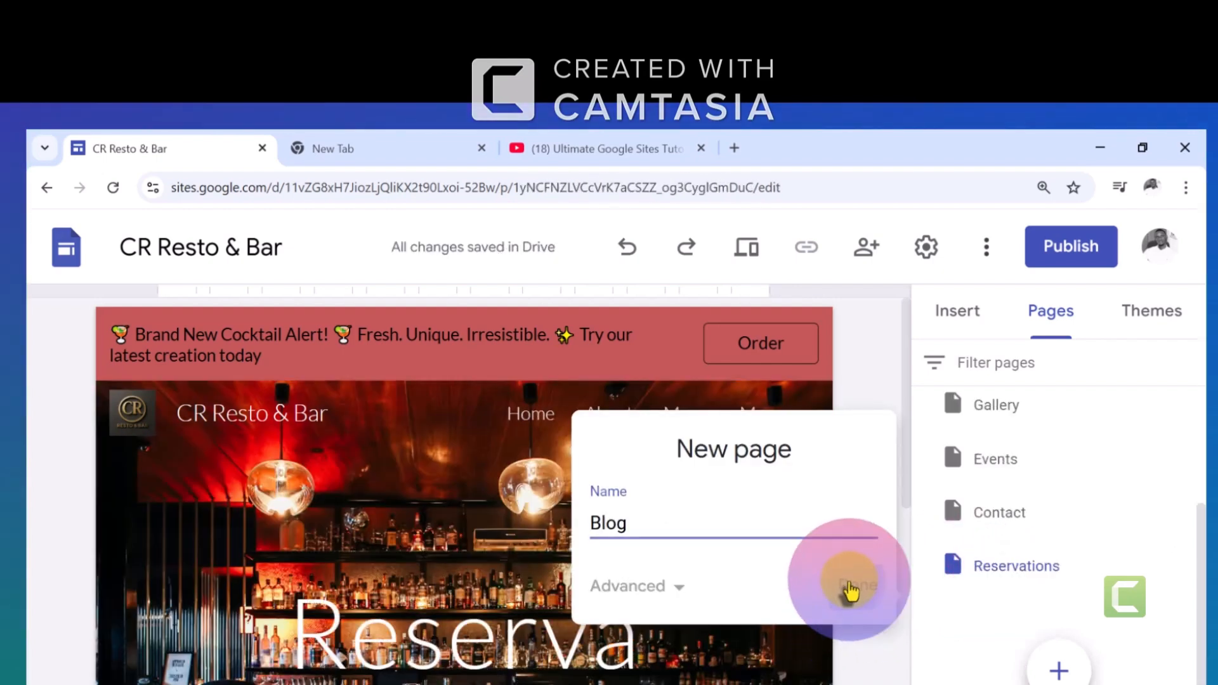
pyautogui.click(849, 590)
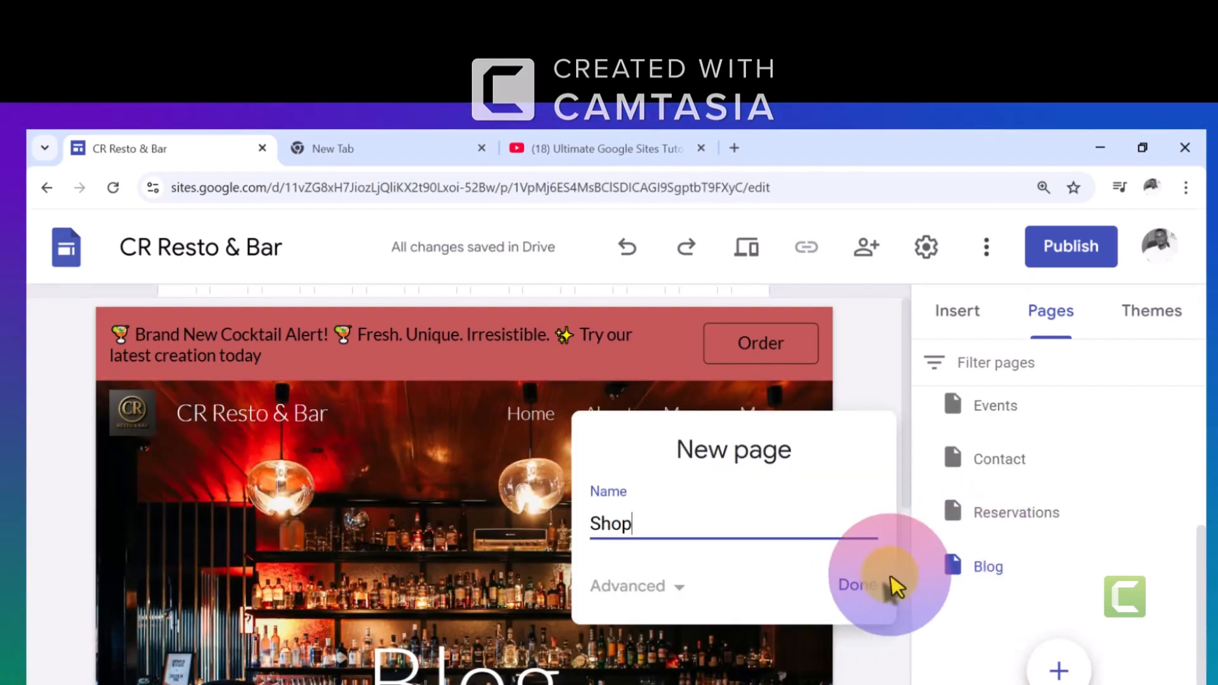
pyautogui.click(864, 587)
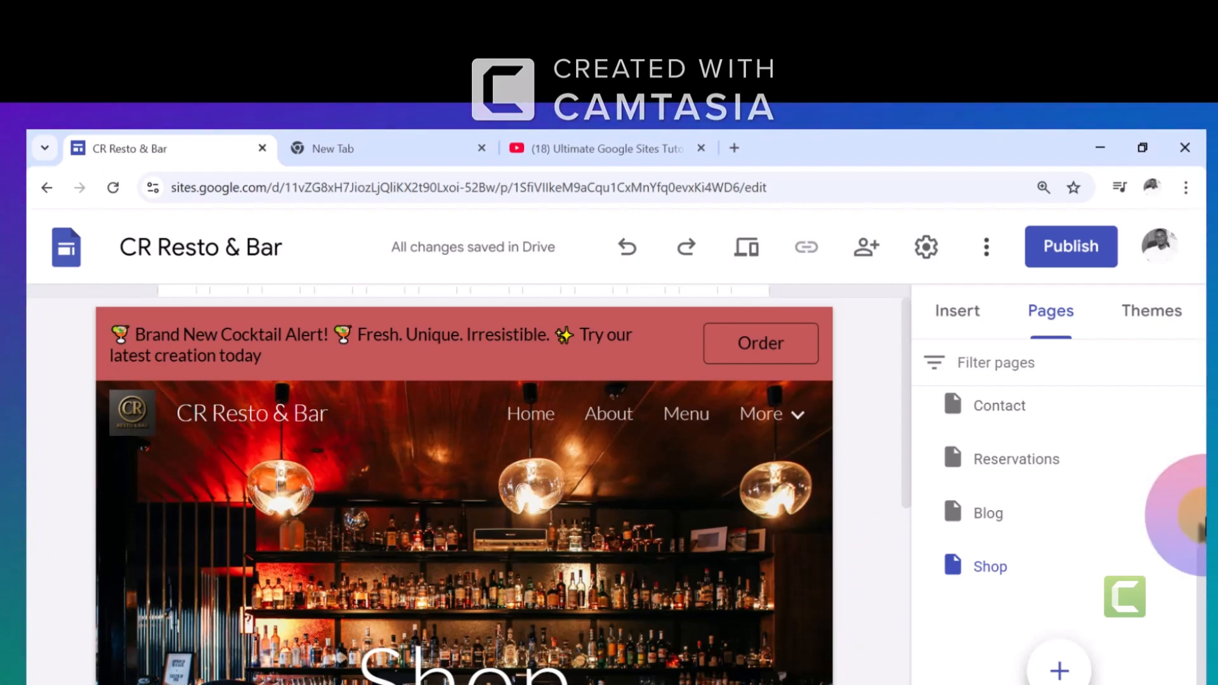
pyautogui.moveTo(1201, 567); pyautogui.dragTo(1197, 408)
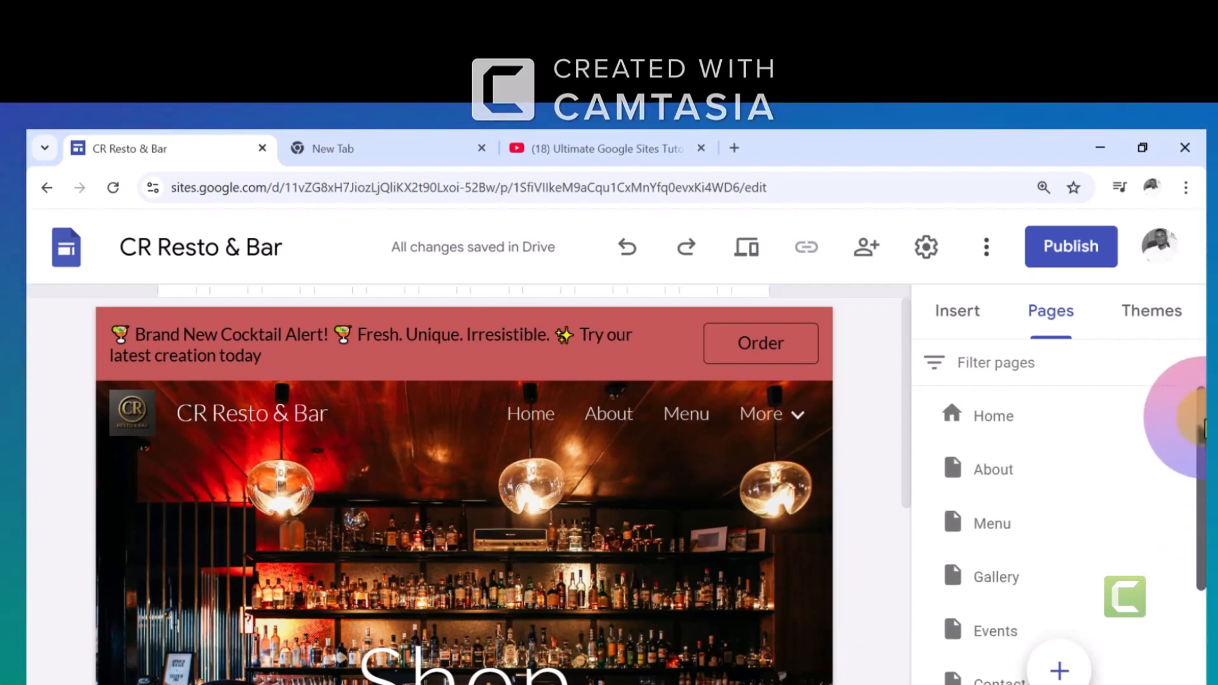
pyautogui.click(1019, 475)
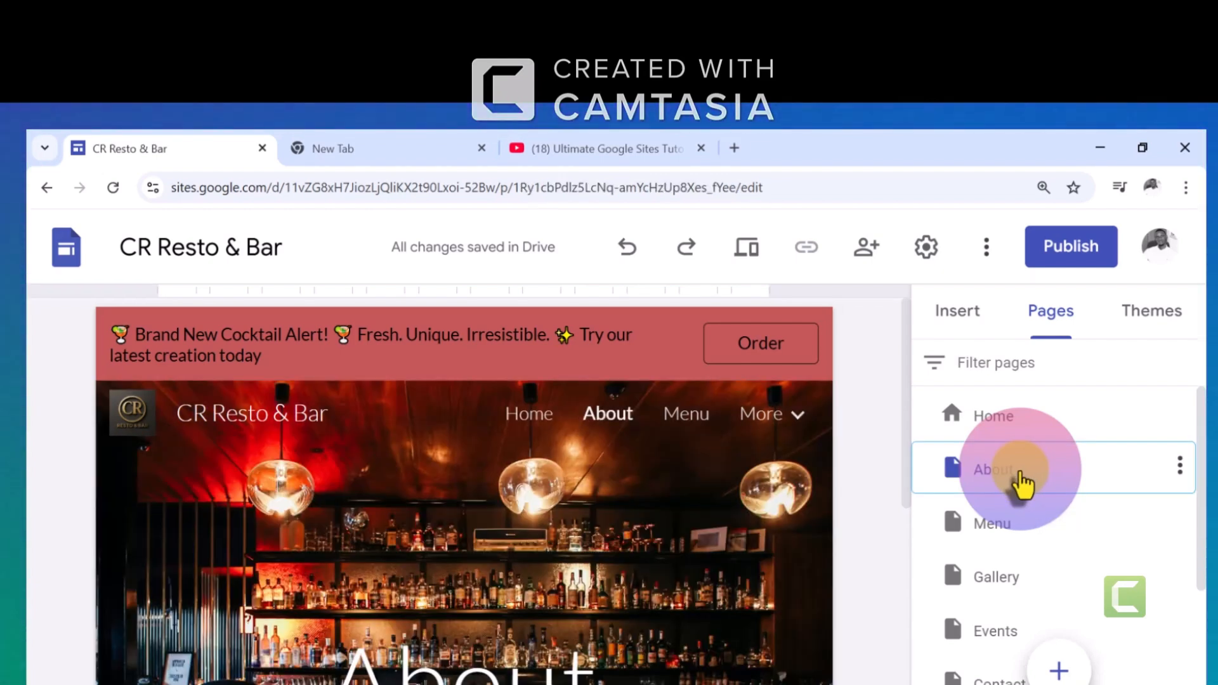
pyautogui.click(1180, 470)
pyautogui.click(1058, 592)
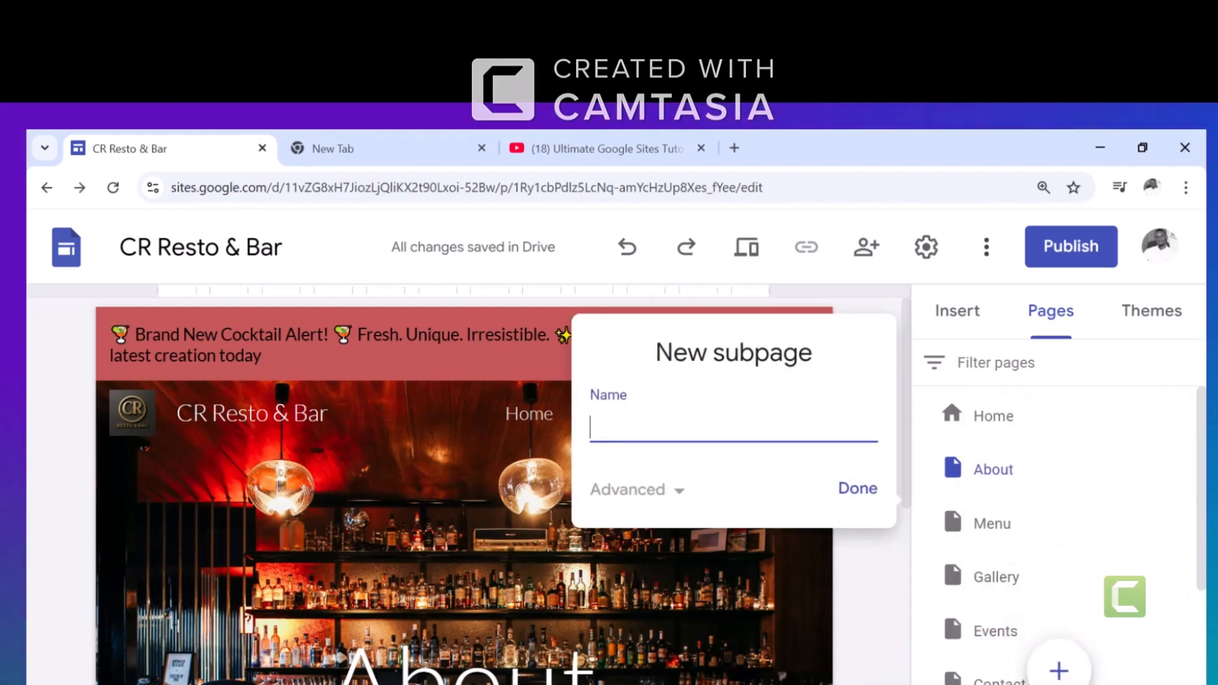
pyautogui.click(1050, 473)
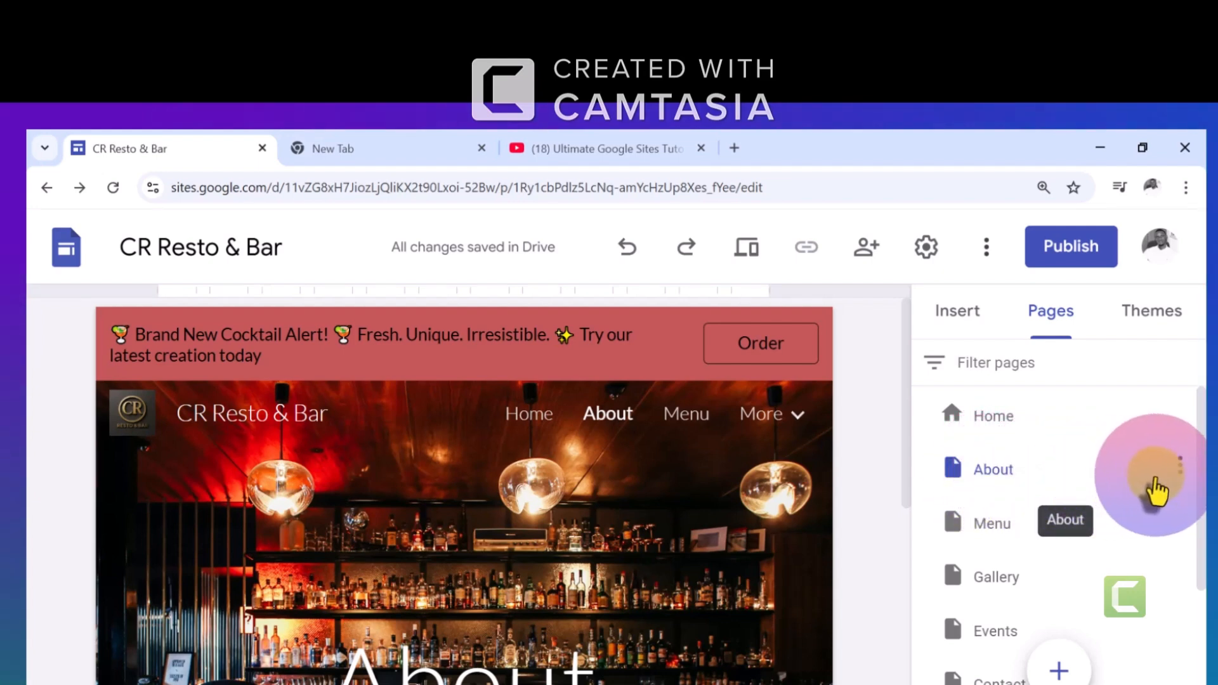
# Add a subpage named Our story under the About page
pyautogui.click(1182, 470)
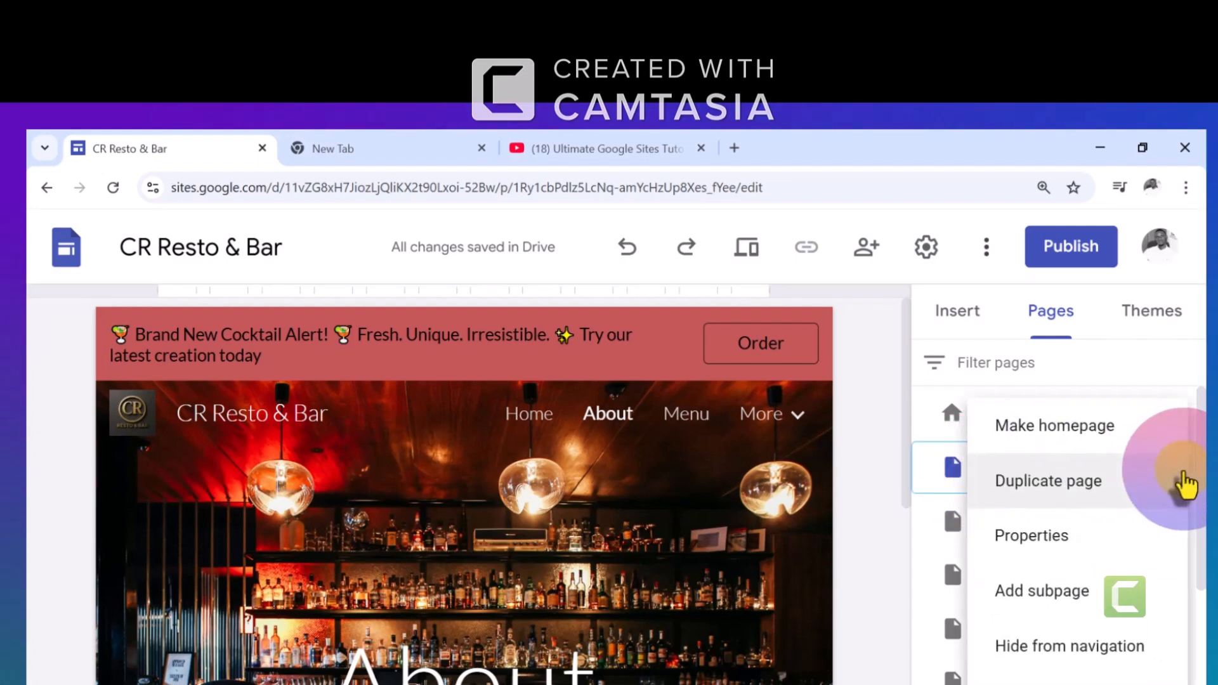
pyautogui.click(1076, 596)
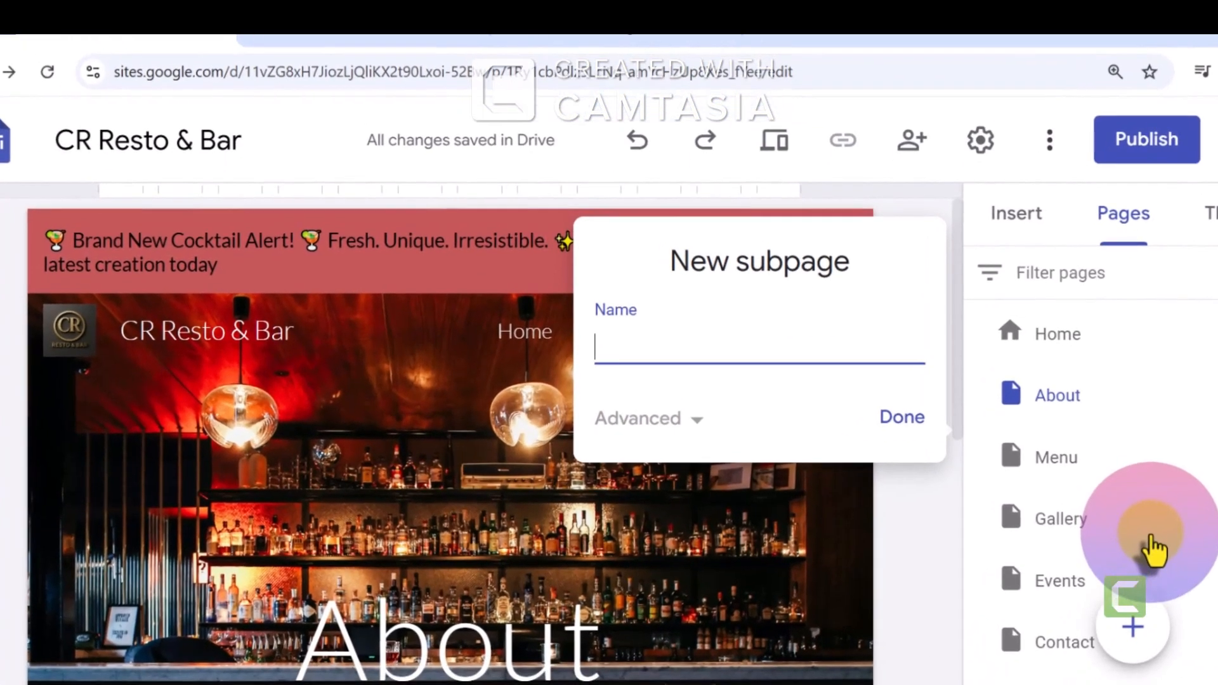
pyautogui.write('ur story')
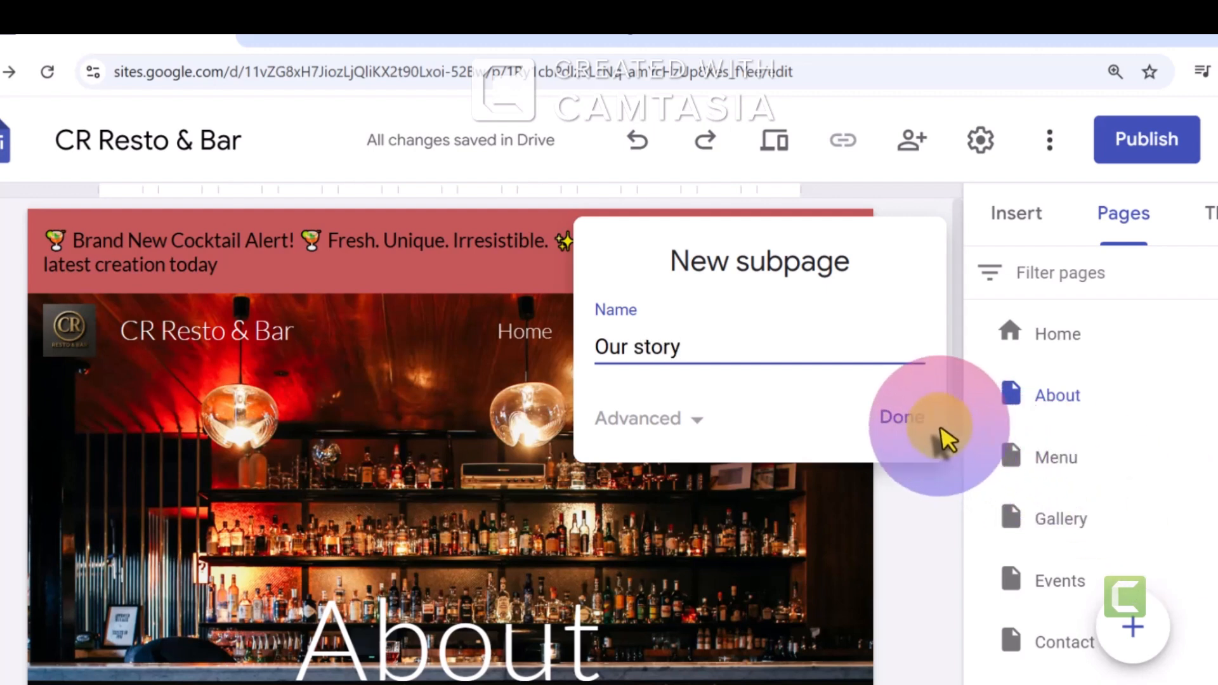
pyautogui.click(904, 417)
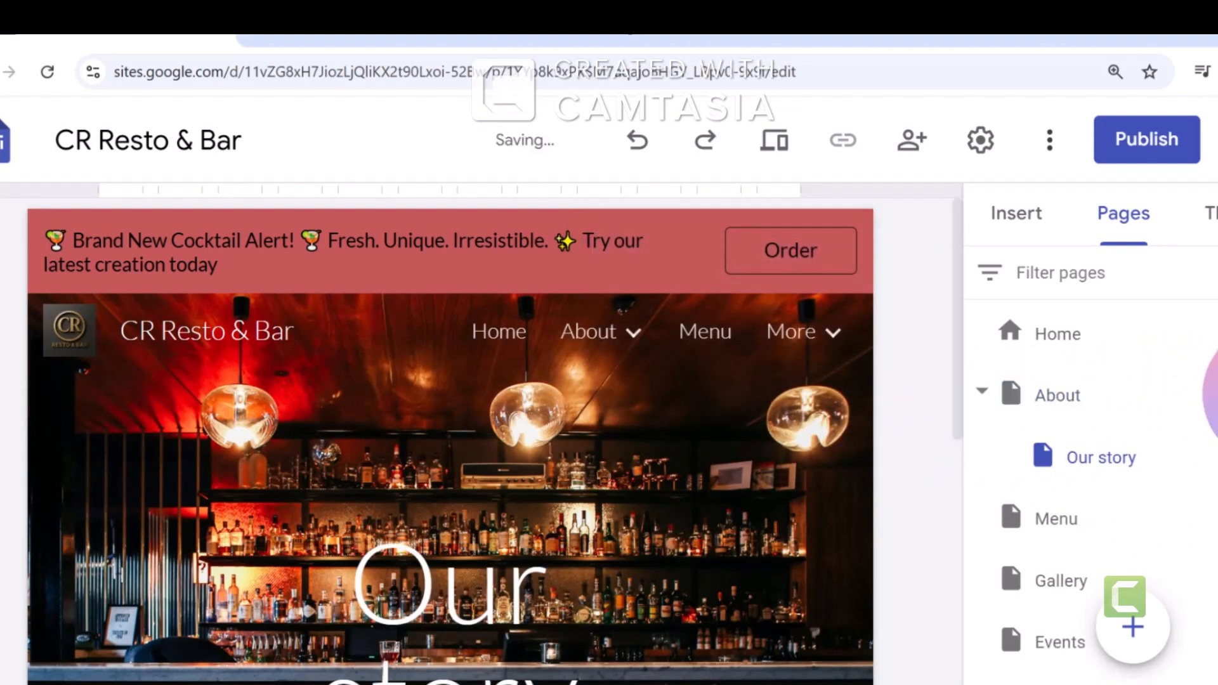
# Add a subpage named Our team under the About page
pyautogui.click(1209, 395)
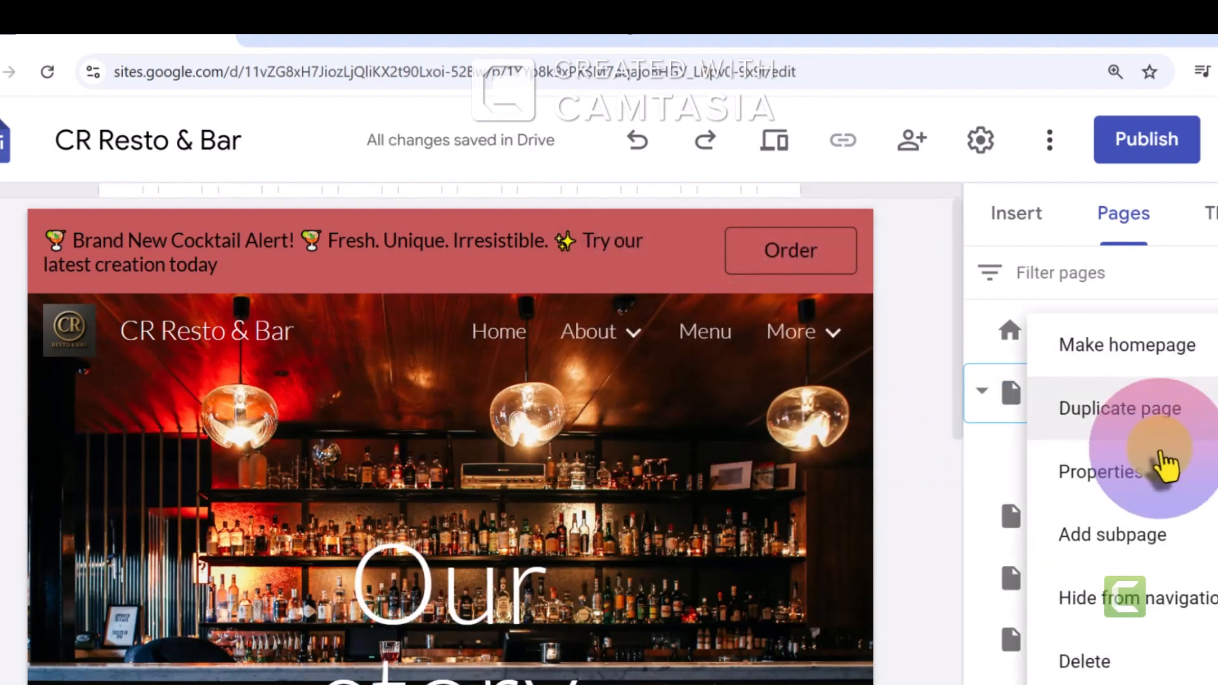
pyautogui.click(1102, 557)
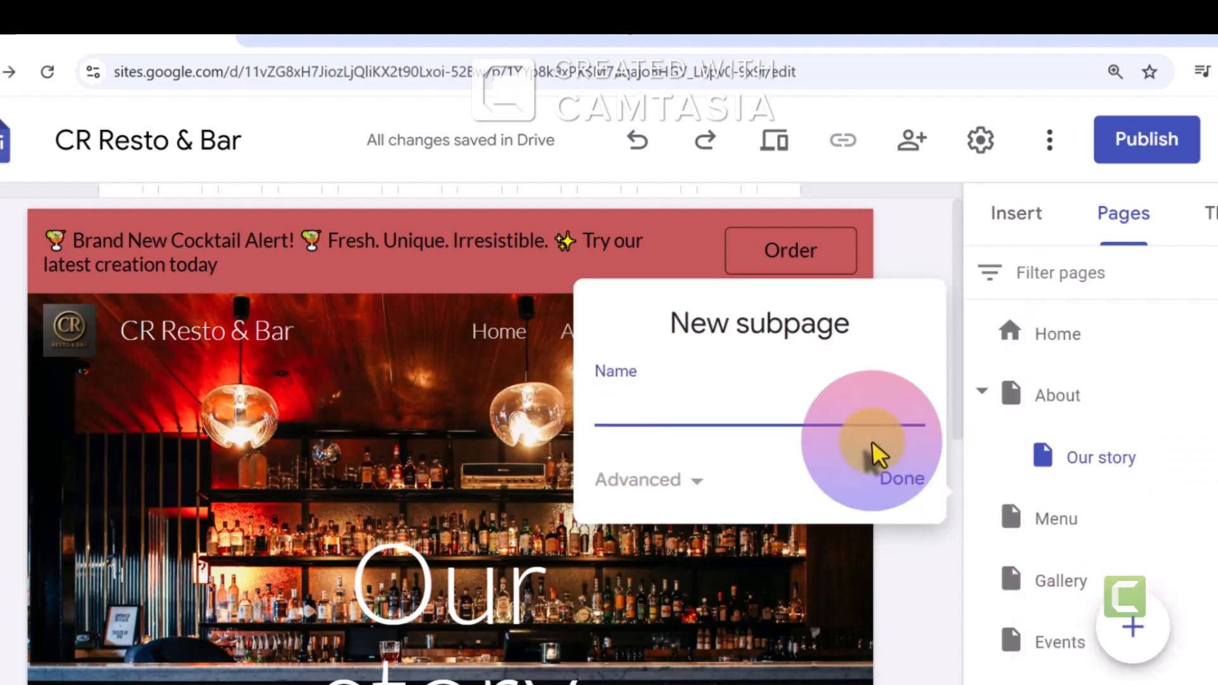
pyautogui.write('Our team')
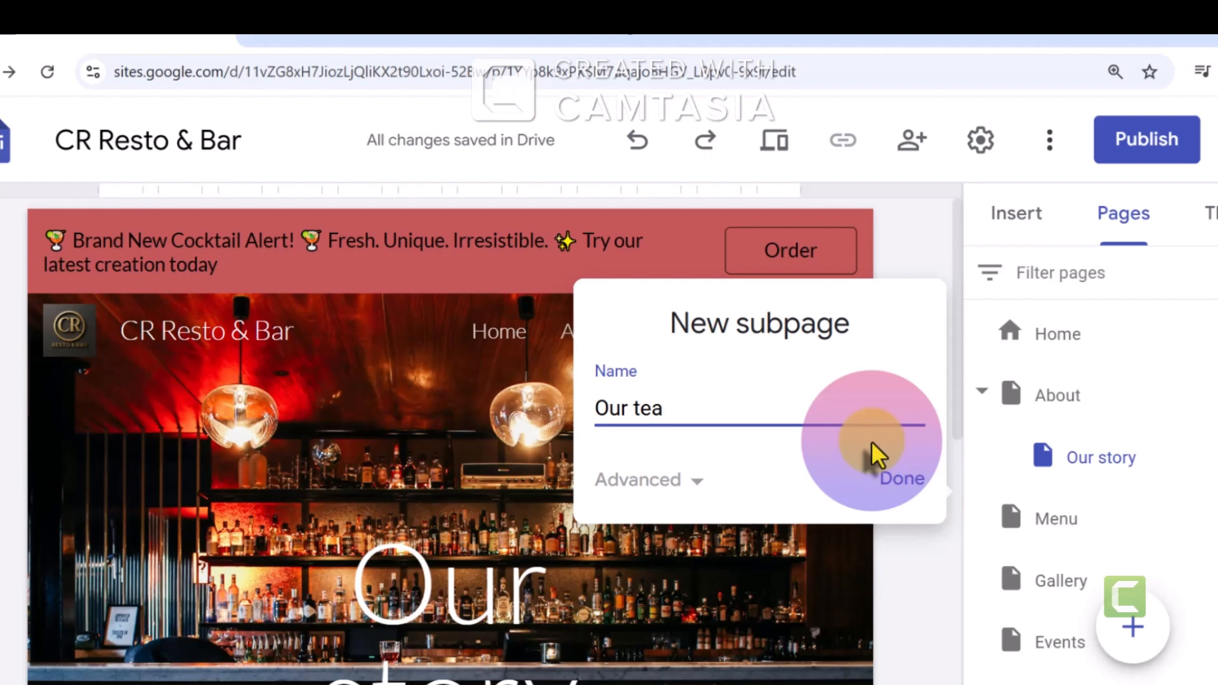
pyautogui.click(906, 479)
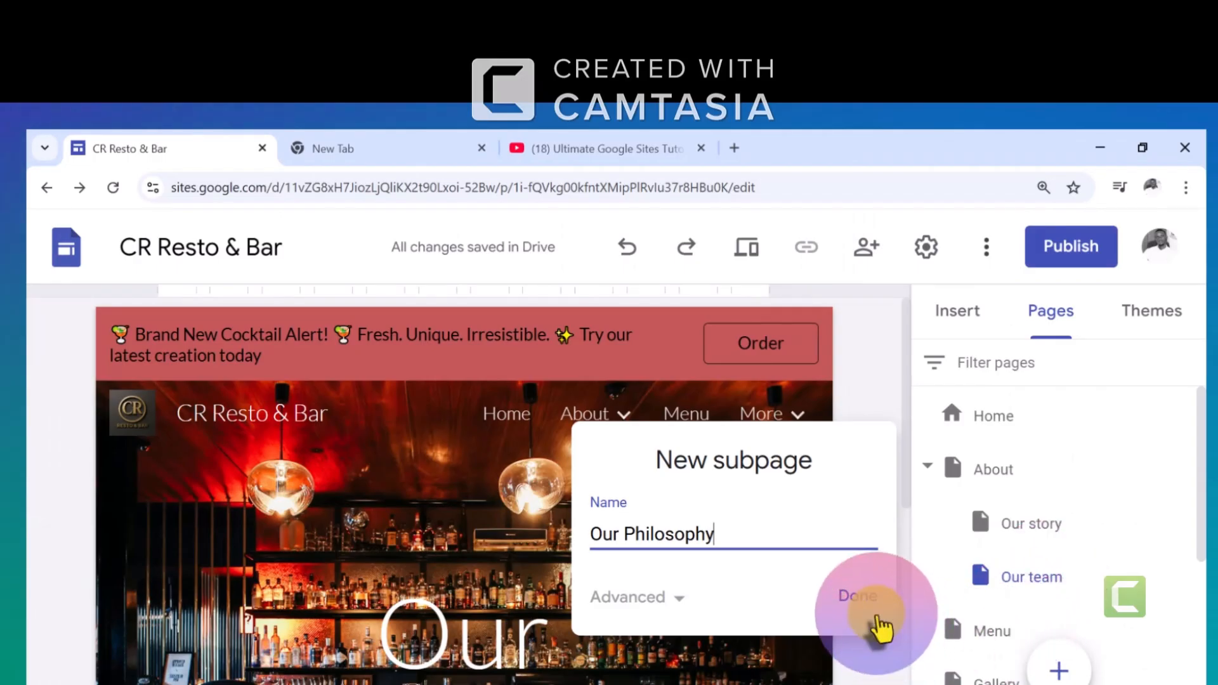
# Add further subpages named Our Philosophy, Sustainability and Careers under the About page
pyautogui.click(870, 614)
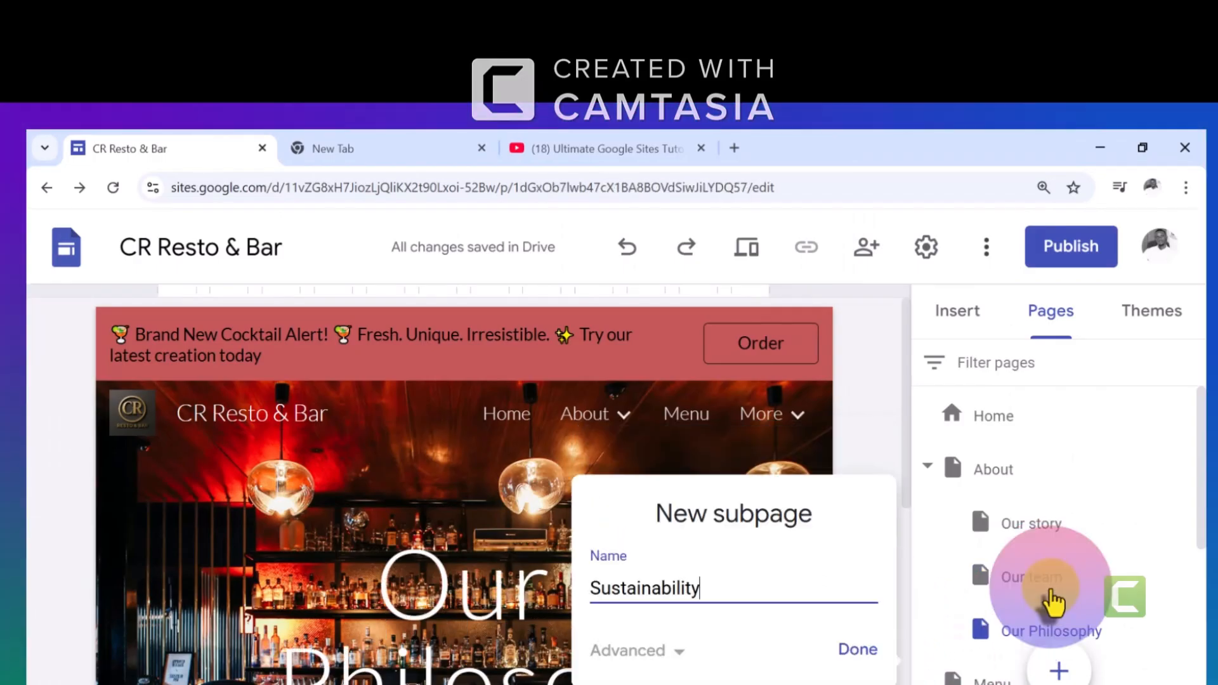
pyautogui.click(859, 653)
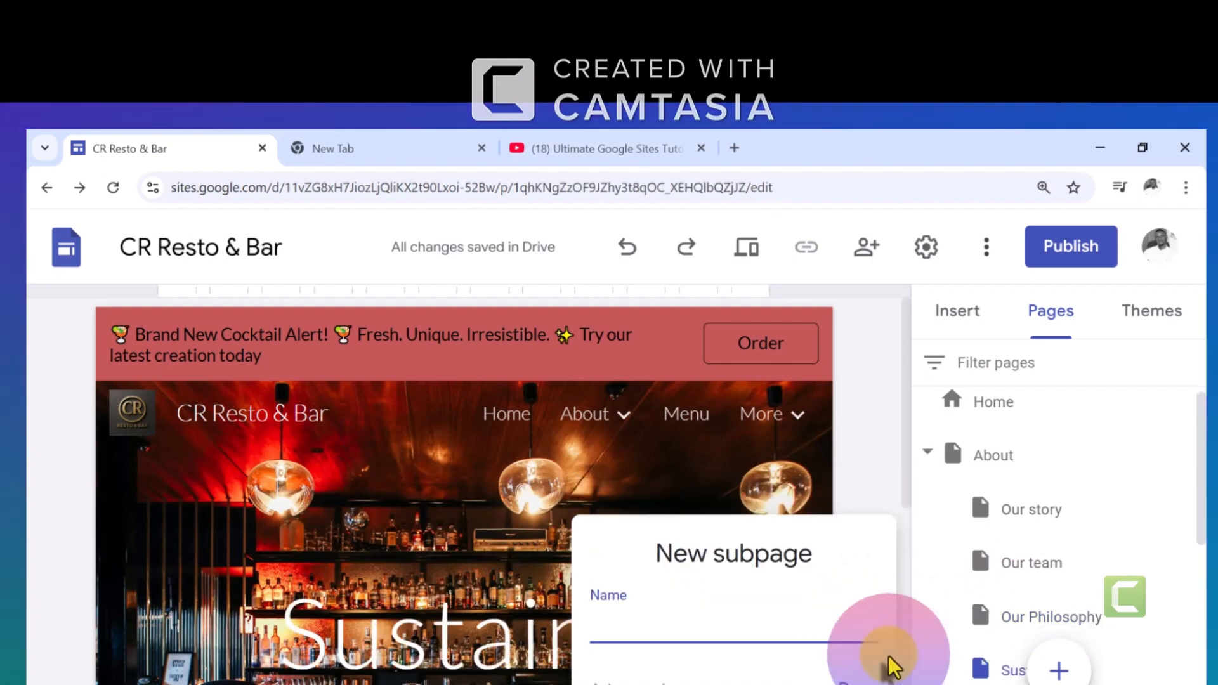
pyautogui.write('Careers')
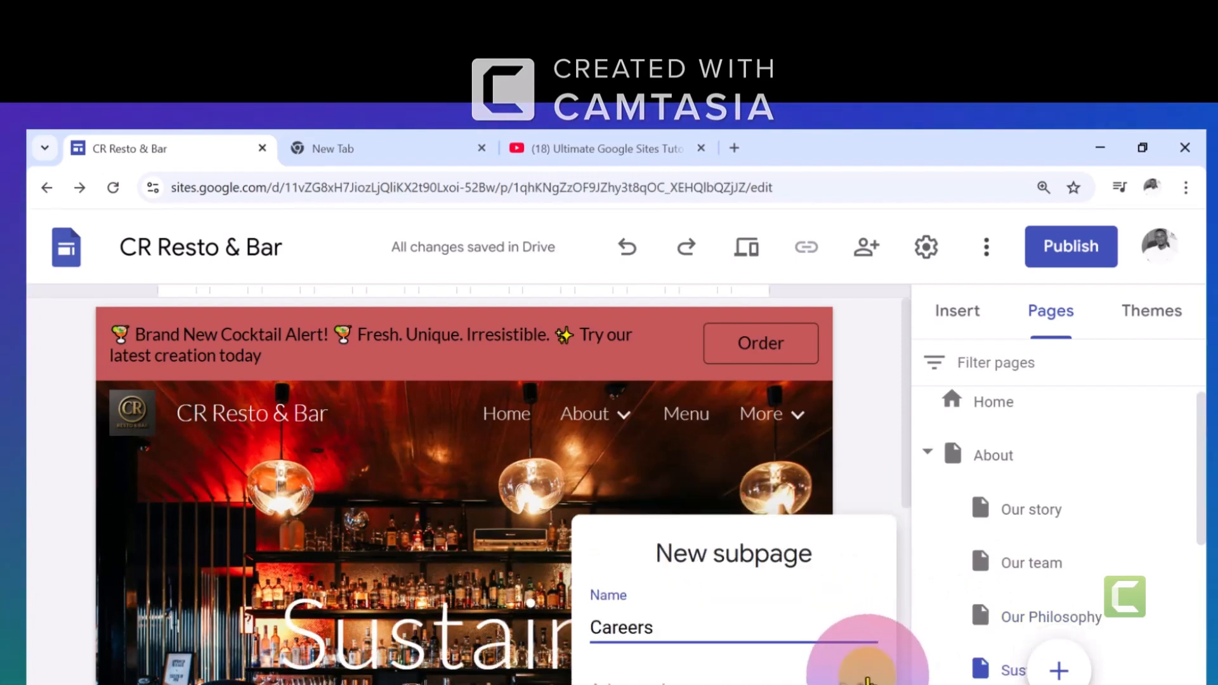
pyautogui.click(867, 669)
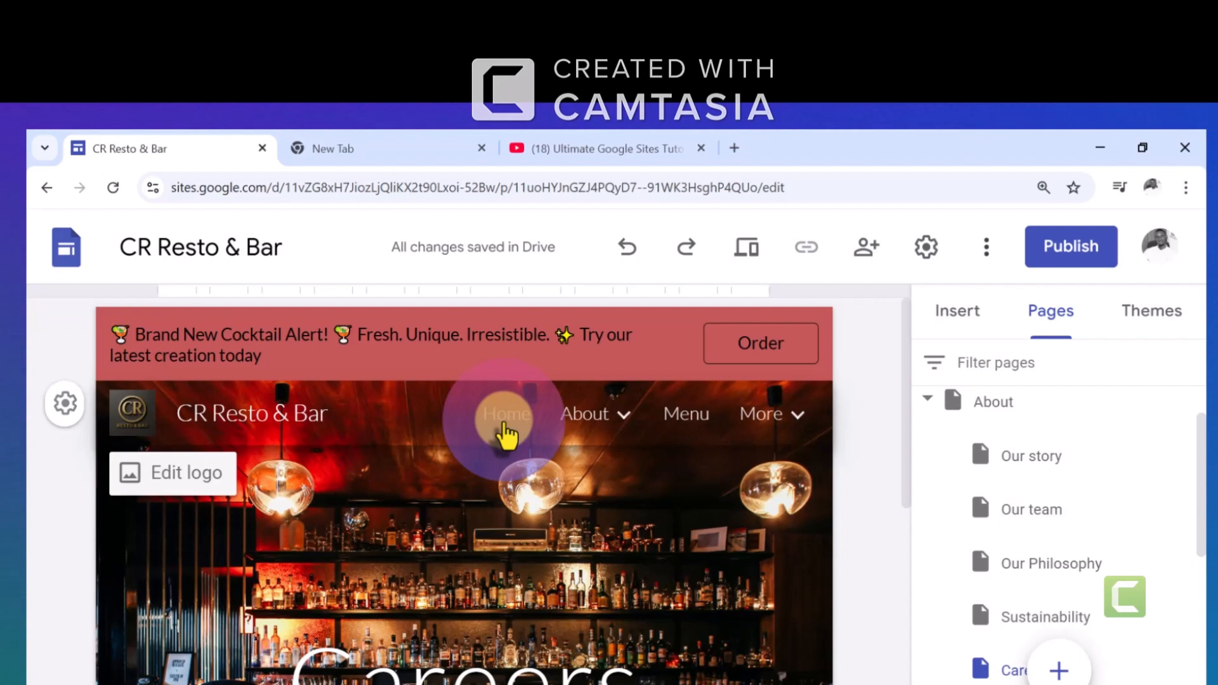
# Examine the page entries under More and About in the site's header navigation
pyautogui.moveTo(793, 416)
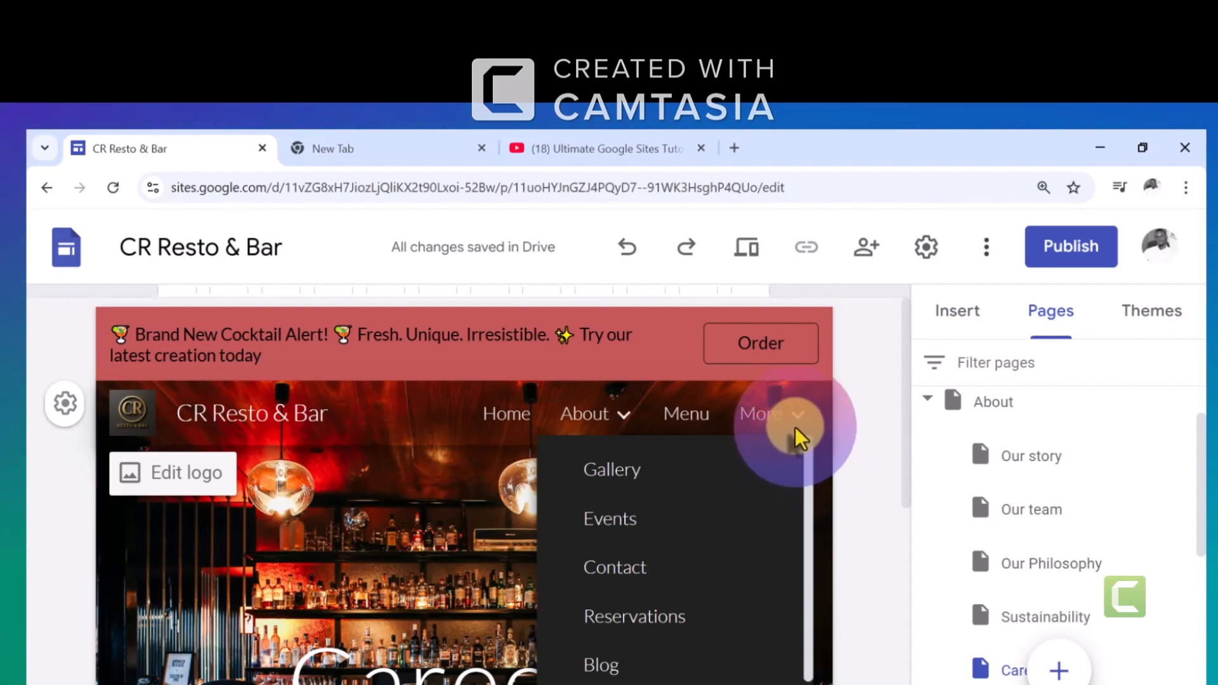
pyautogui.moveTo(810, 470); pyautogui.dragTo(806, 434)
pyautogui.click(487, 456)
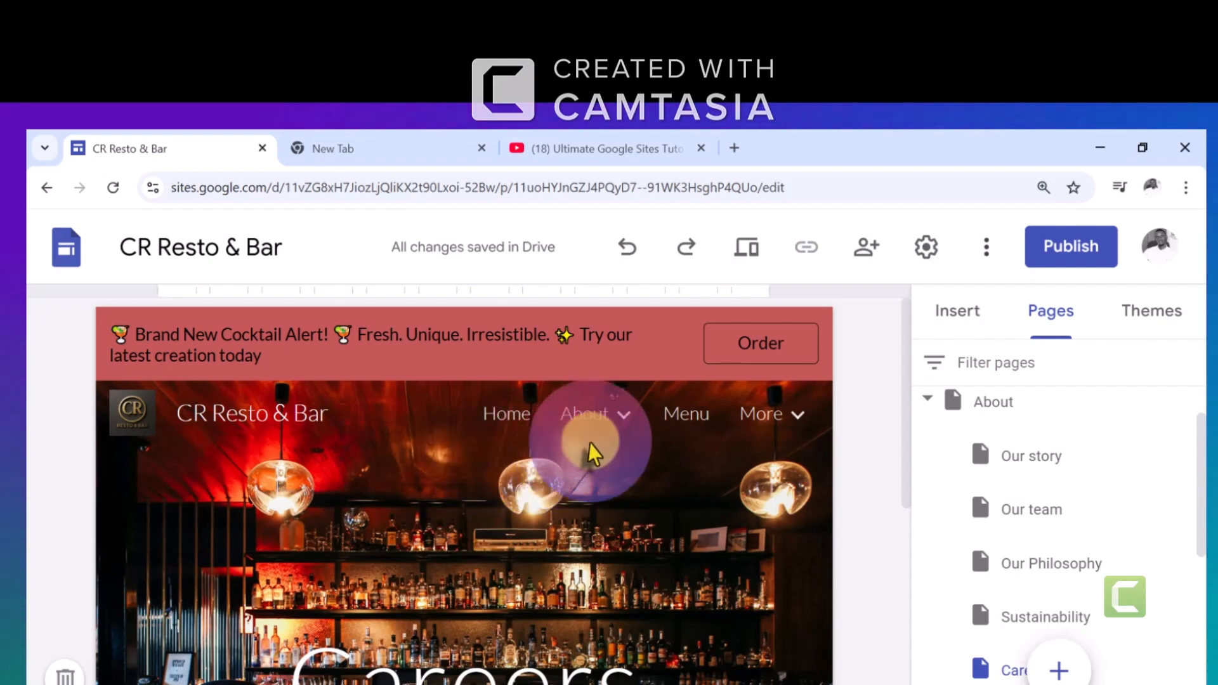
pyautogui.moveTo(606, 417)
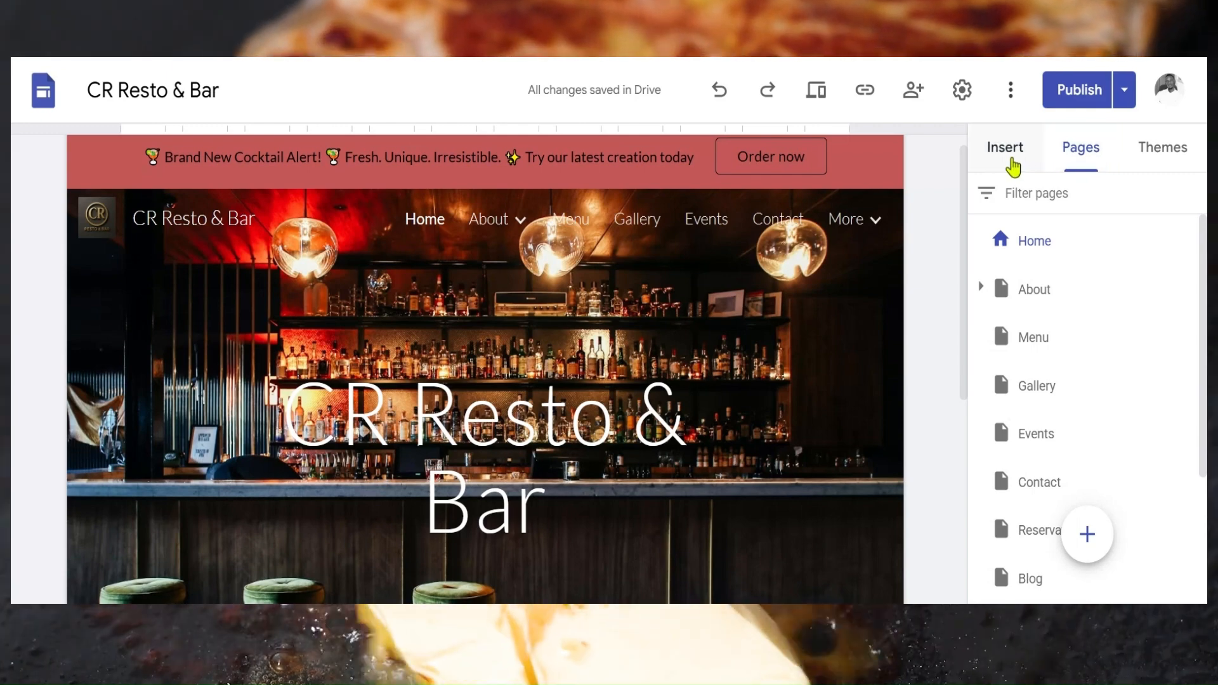
# Examine the content blocks and other elements that can be inserted, and the empty area below the home page header
pyautogui.click(1012, 164)
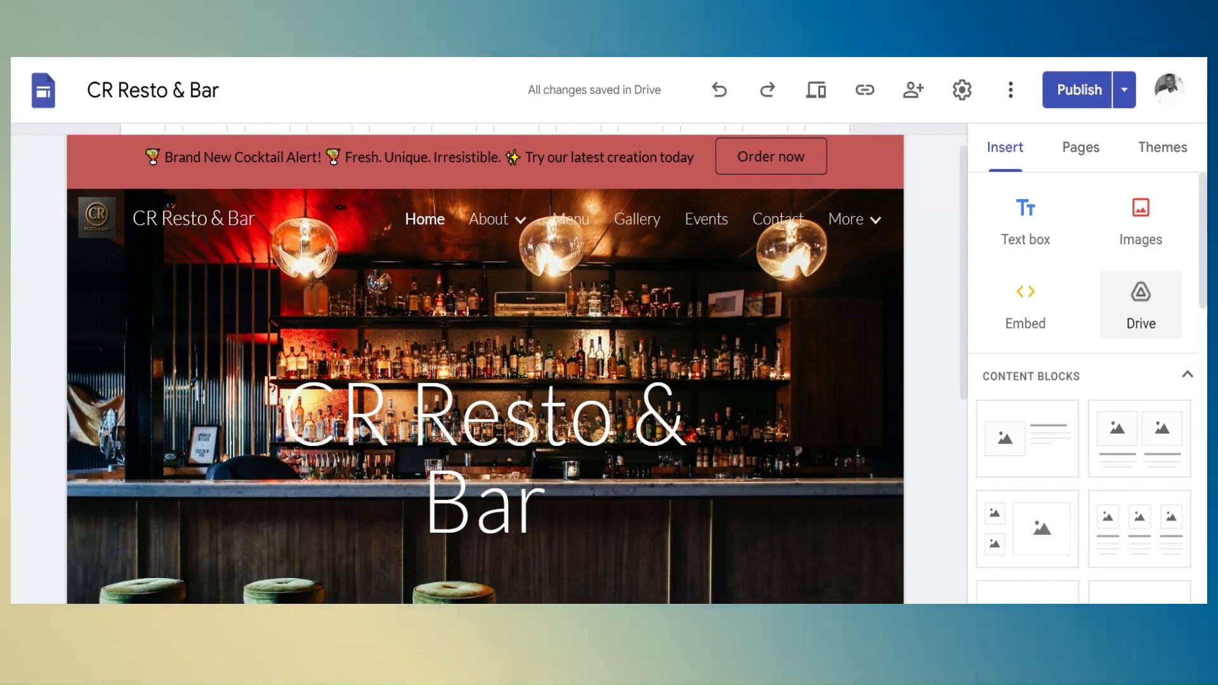
pyautogui.scroll(-1, 1196, 332)
pyautogui.scroll(-2, 1085, 387)
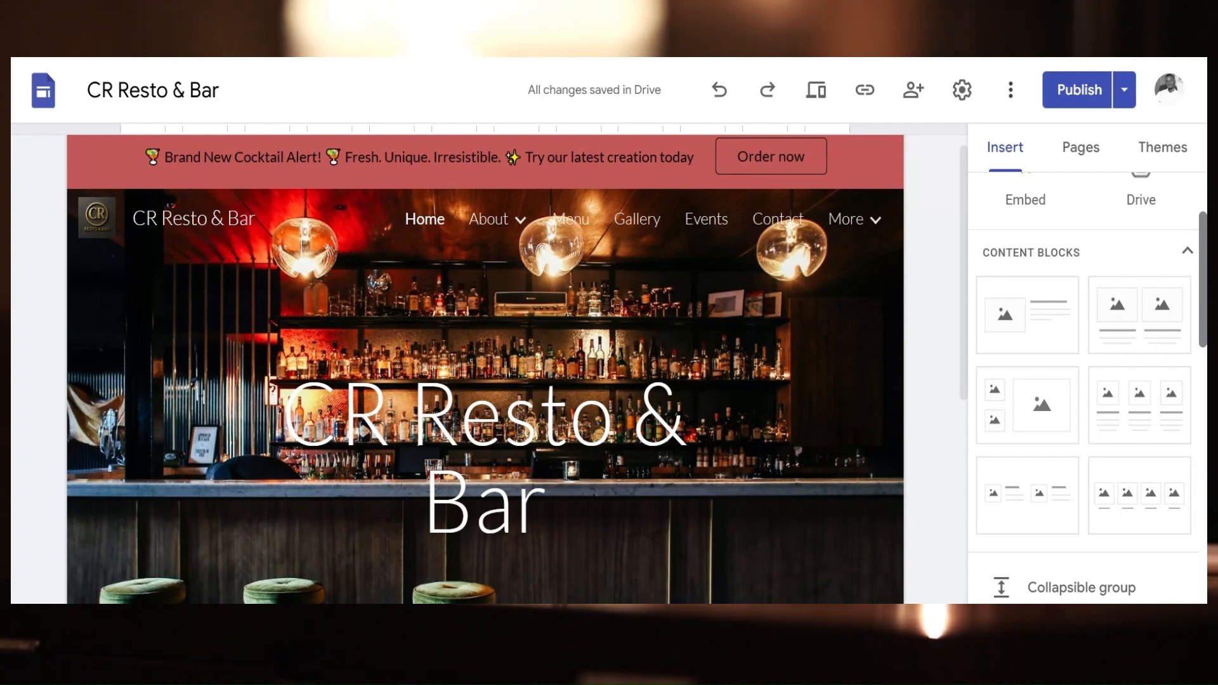
pyautogui.scroll(-4, 1085, 387)
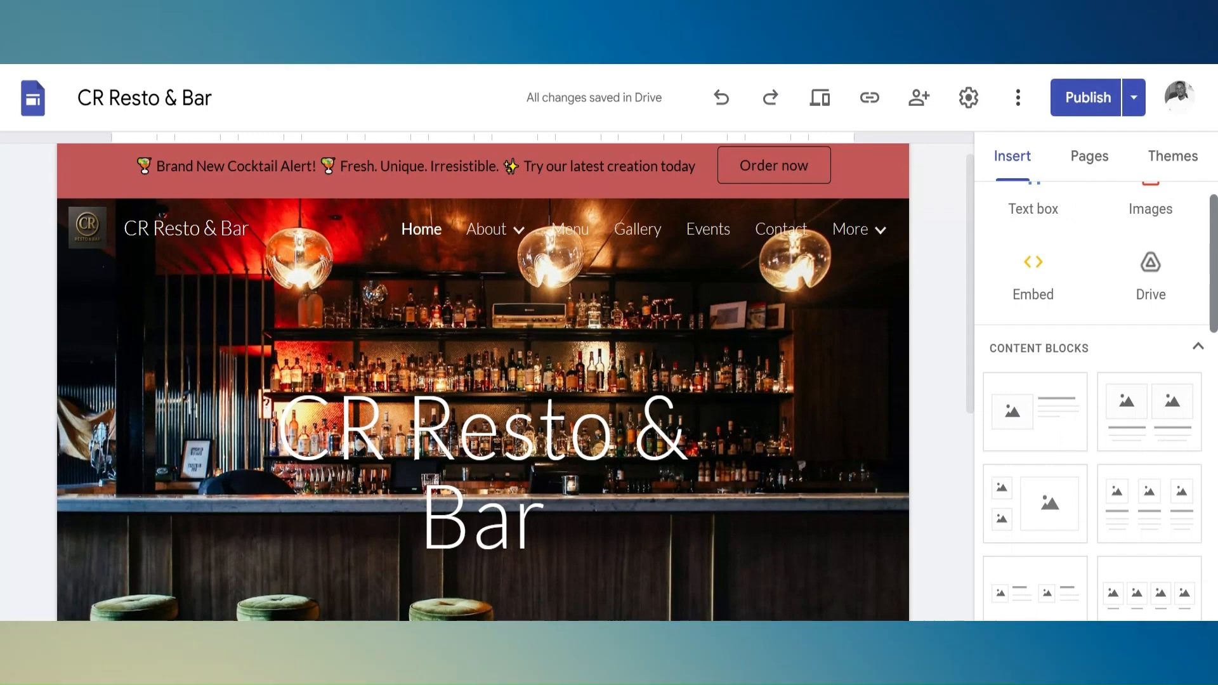
pyautogui.moveTo(1213, 266); pyautogui.dragTo(1213, 363)
pyautogui.scroll(-3, 1142, 348)
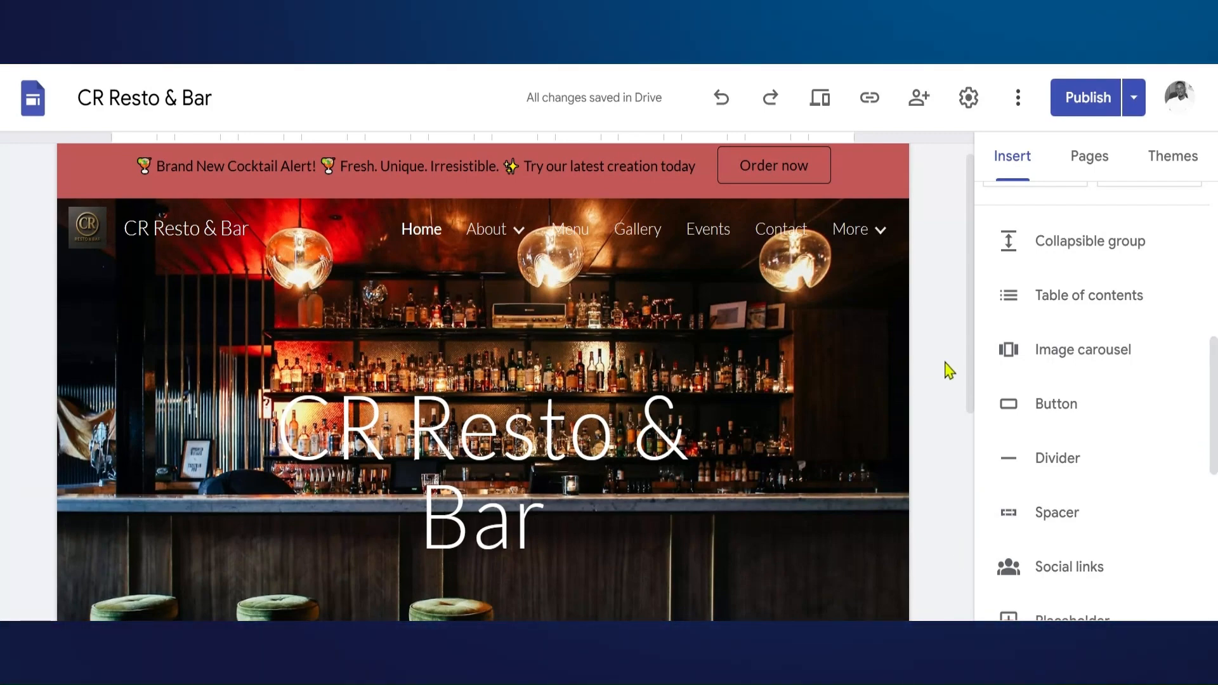
pyautogui.moveTo(971, 375); pyautogui.dragTo(955, 566)
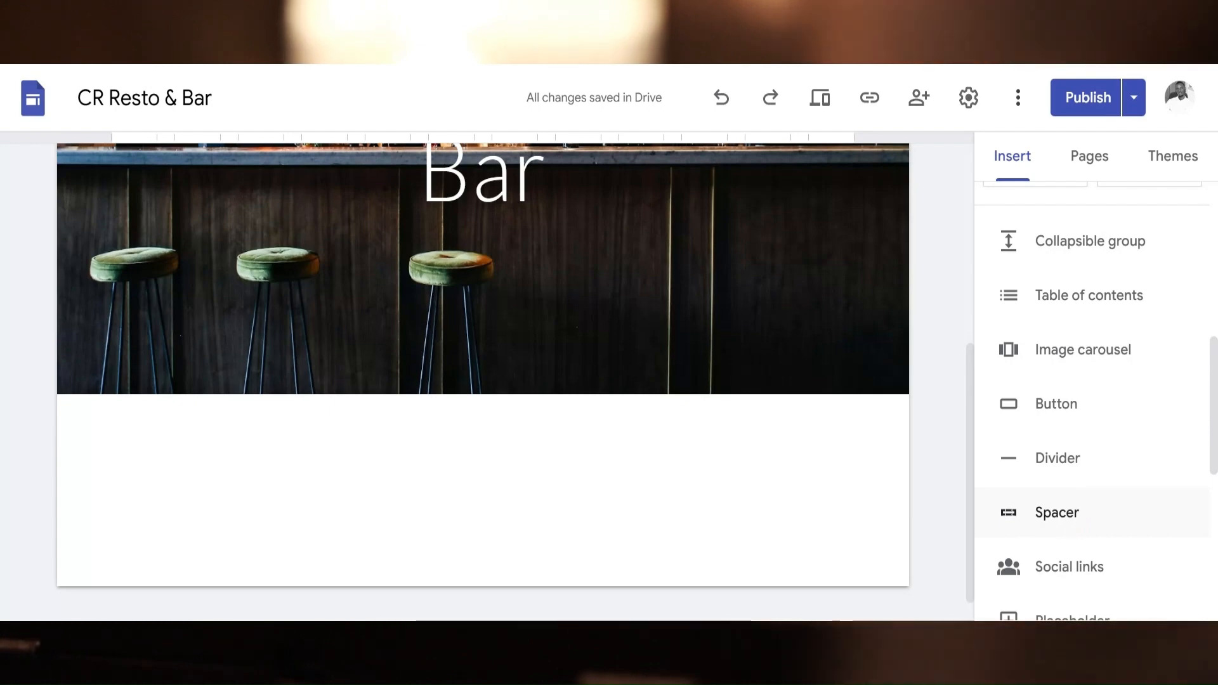
pyautogui.moveTo(1214, 424); pyautogui.dragTo(1214, 473)
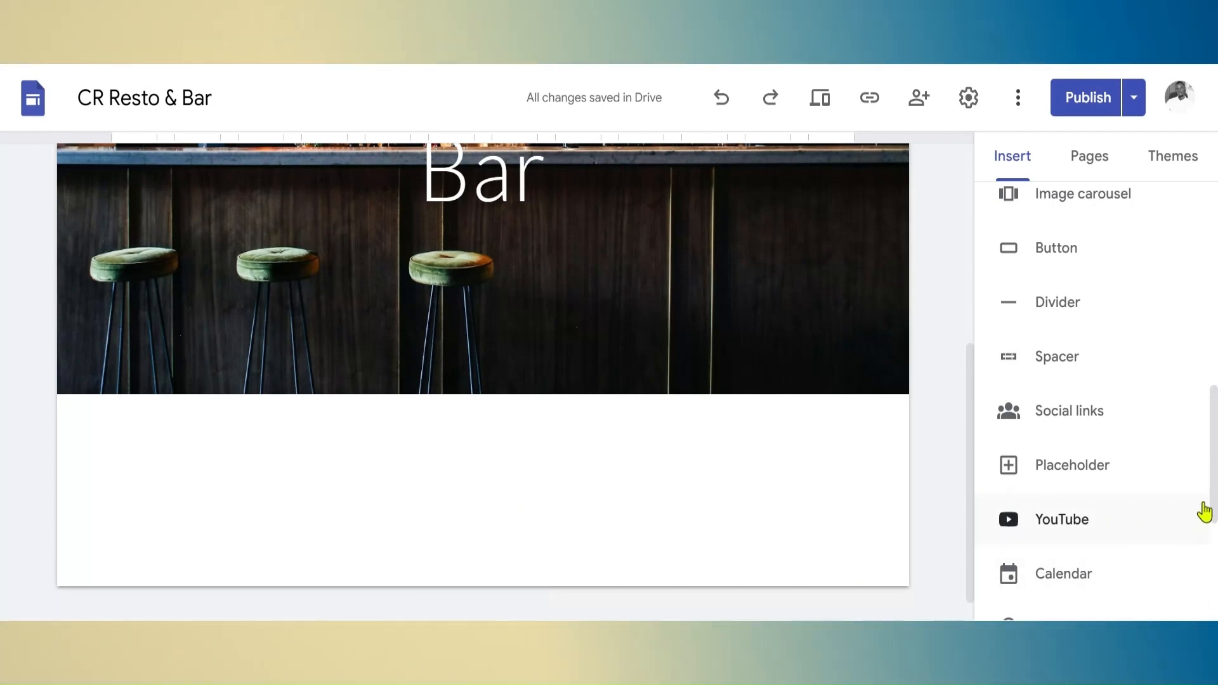
# Insert a placeholder below the home page header and examine the remaining insertable elements down to Forms
pyautogui.click(1202, 458)
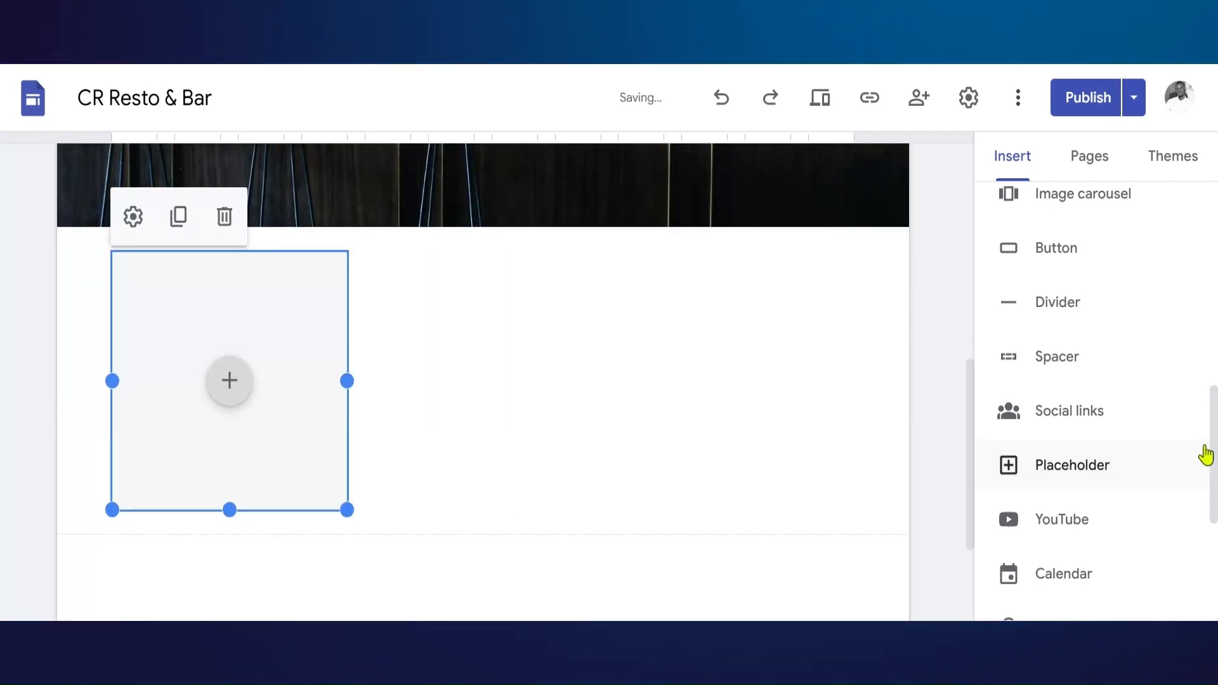
pyautogui.moveTo(1214, 451); pyautogui.dragTo(1215, 489)
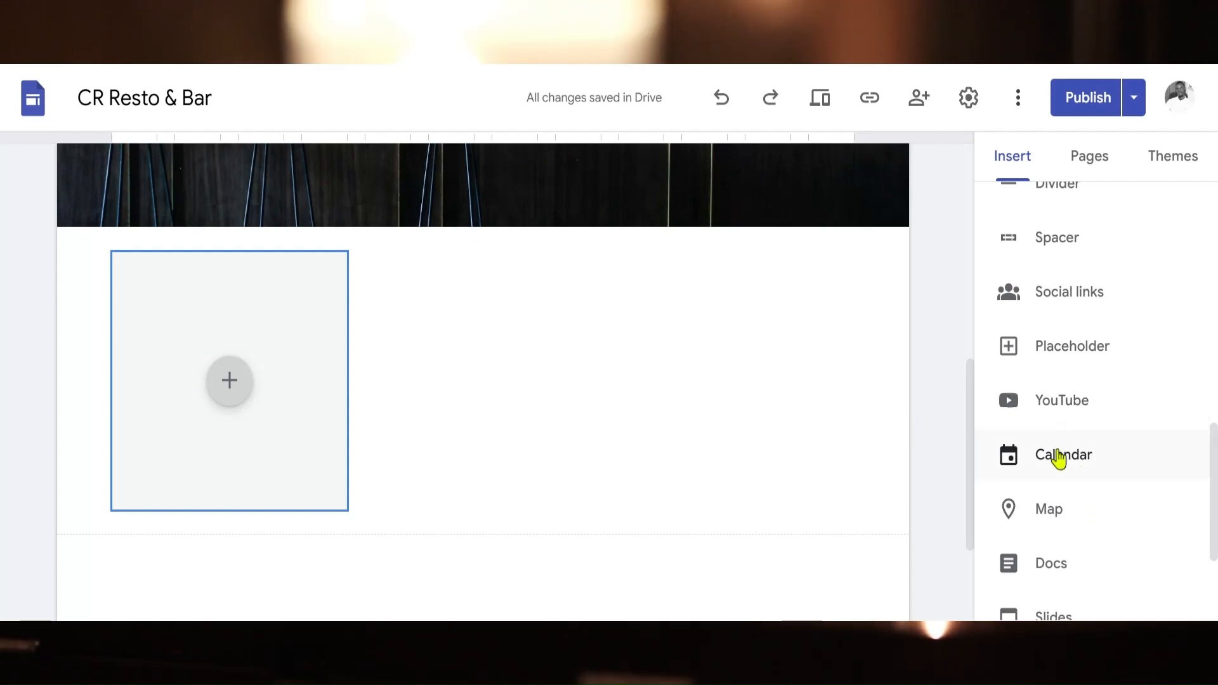
pyautogui.moveTo(1213, 504); pyautogui.dragTo(1213, 543)
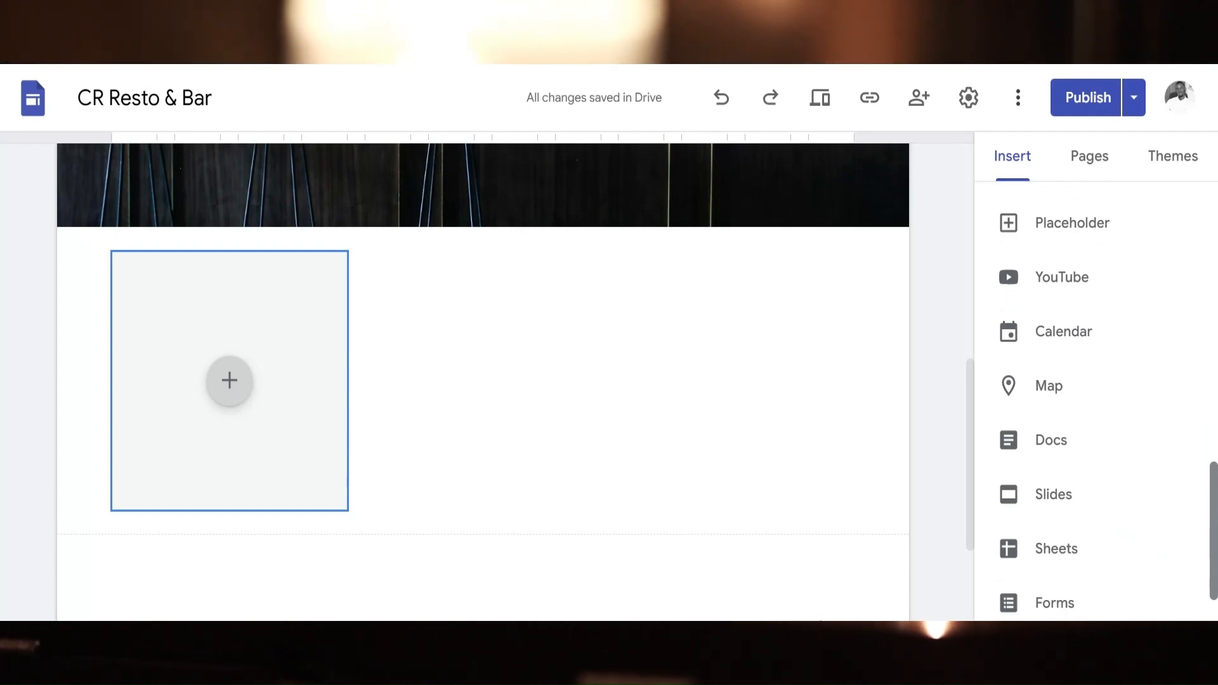
pyautogui.scroll(-1, 1210, 525)
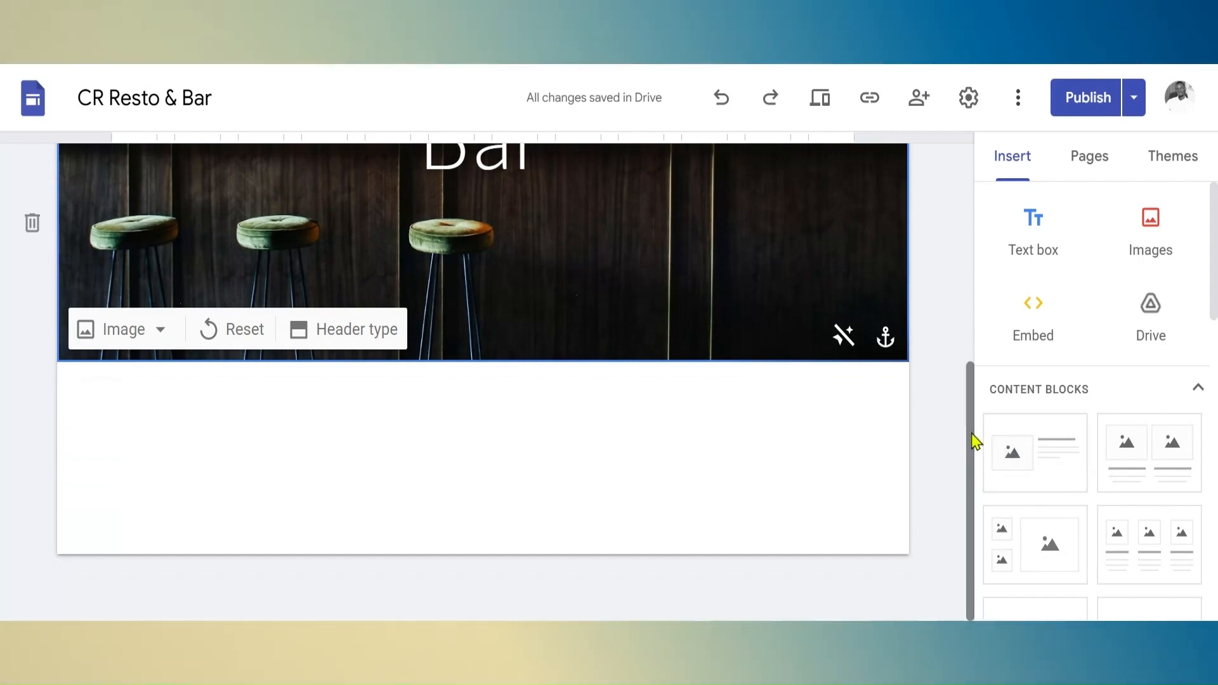
# Insert the single image-and-text content block below the home page header and set its section colour to Style 3
pyautogui.scroll(5, 933, 256)
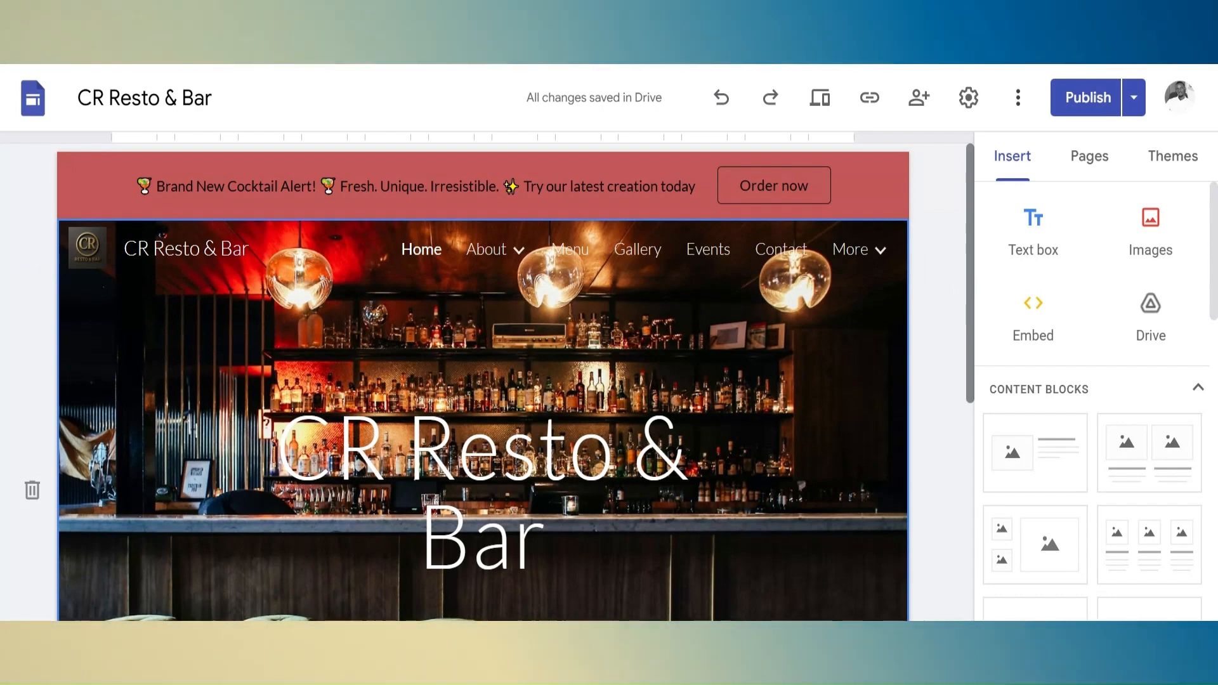
pyautogui.moveTo(969, 289); pyautogui.dragTo(946, 495)
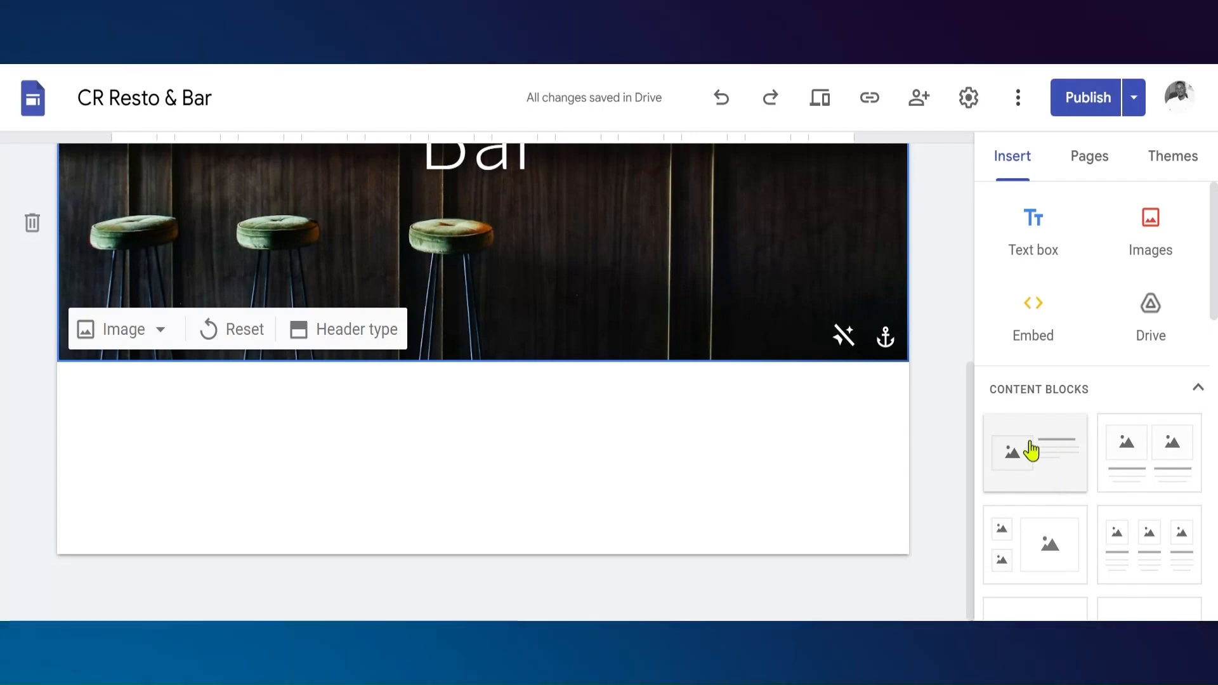
pyautogui.click(1031, 450)
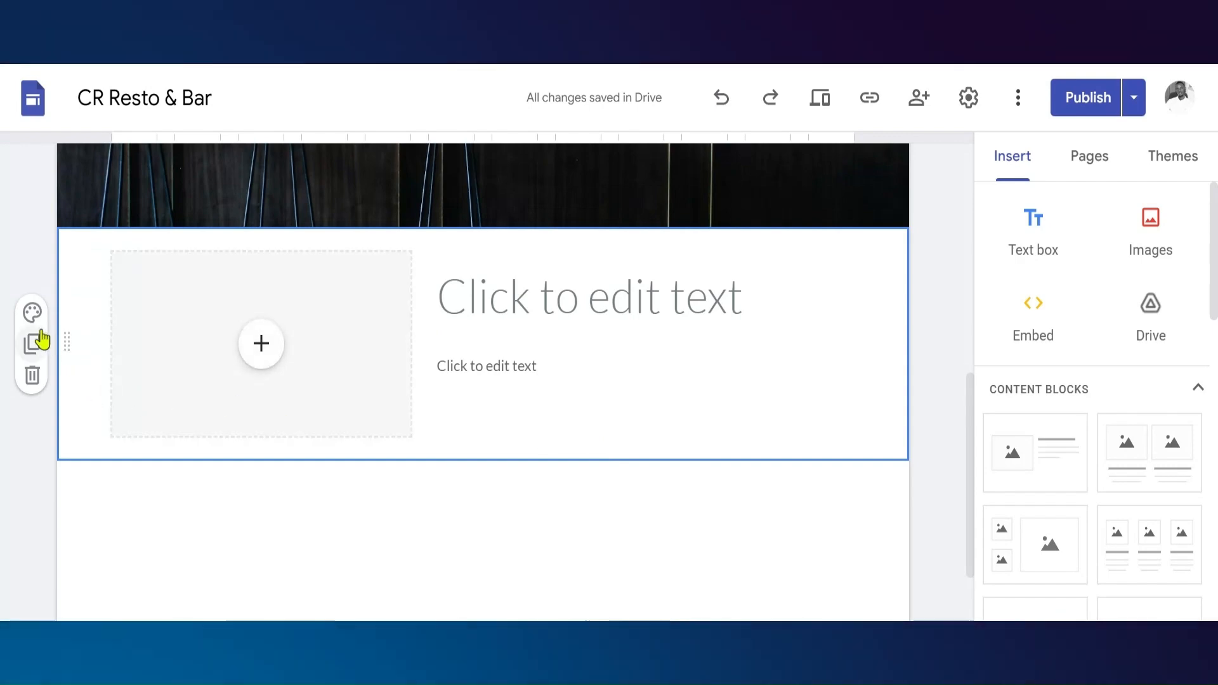
pyautogui.click(32, 314)
pyautogui.click(139, 411)
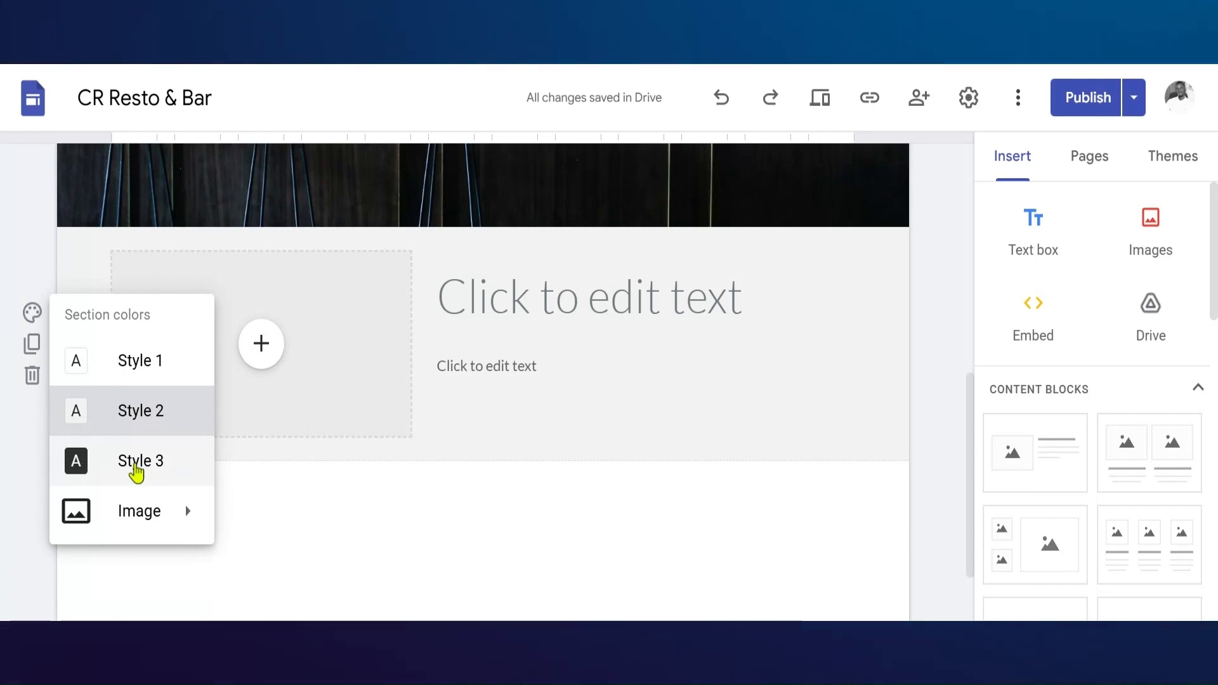
pyautogui.click(135, 463)
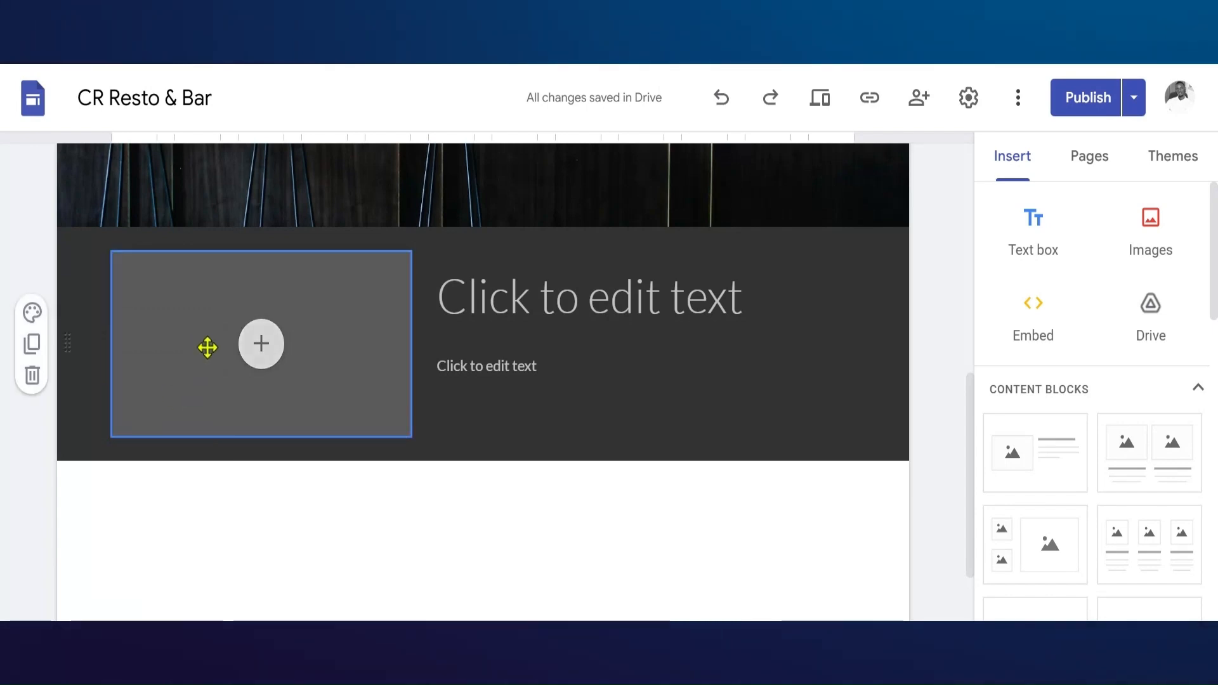
# Fill the content block's image slot with the wine and cheese board photo and enlarge it in height and width
pyautogui.click(260, 357)
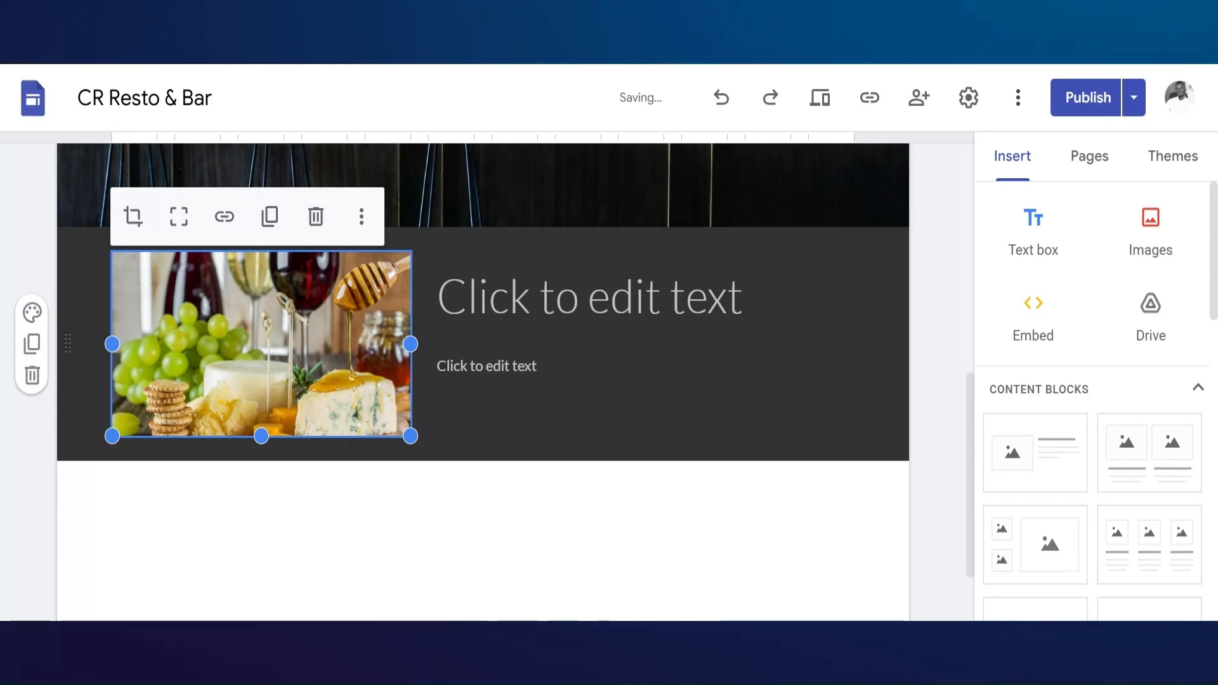
pyautogui.moveTo(260, 436); pyautogui.dragTo(260, 552)
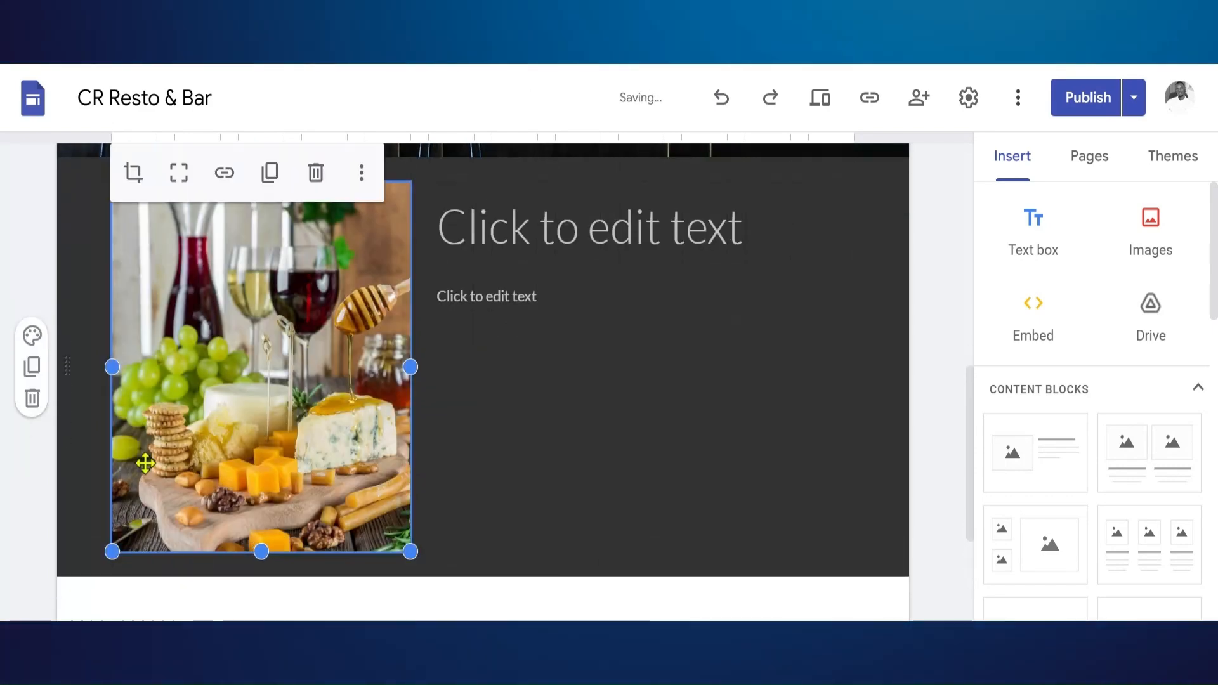
pyautogui.moveTo(112, 368); pyautogui.dragTo(65, 383)
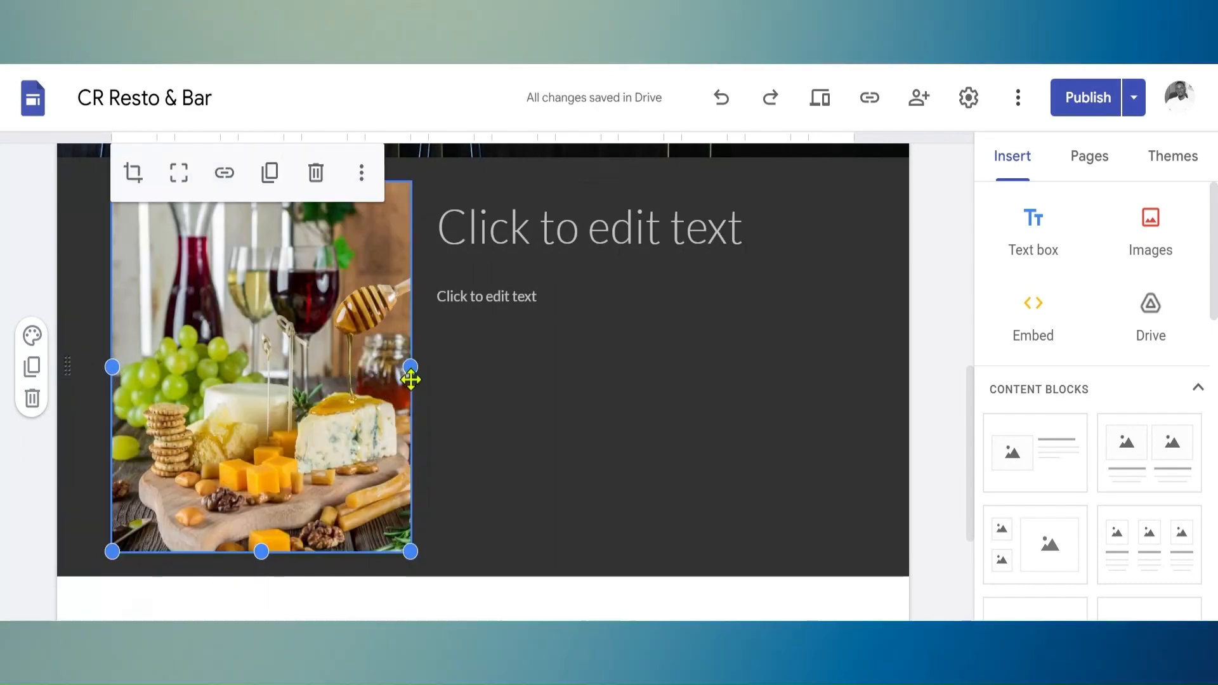
pyautogui.moveTo(410, 372); pyautogui.dragTo(474, 371)
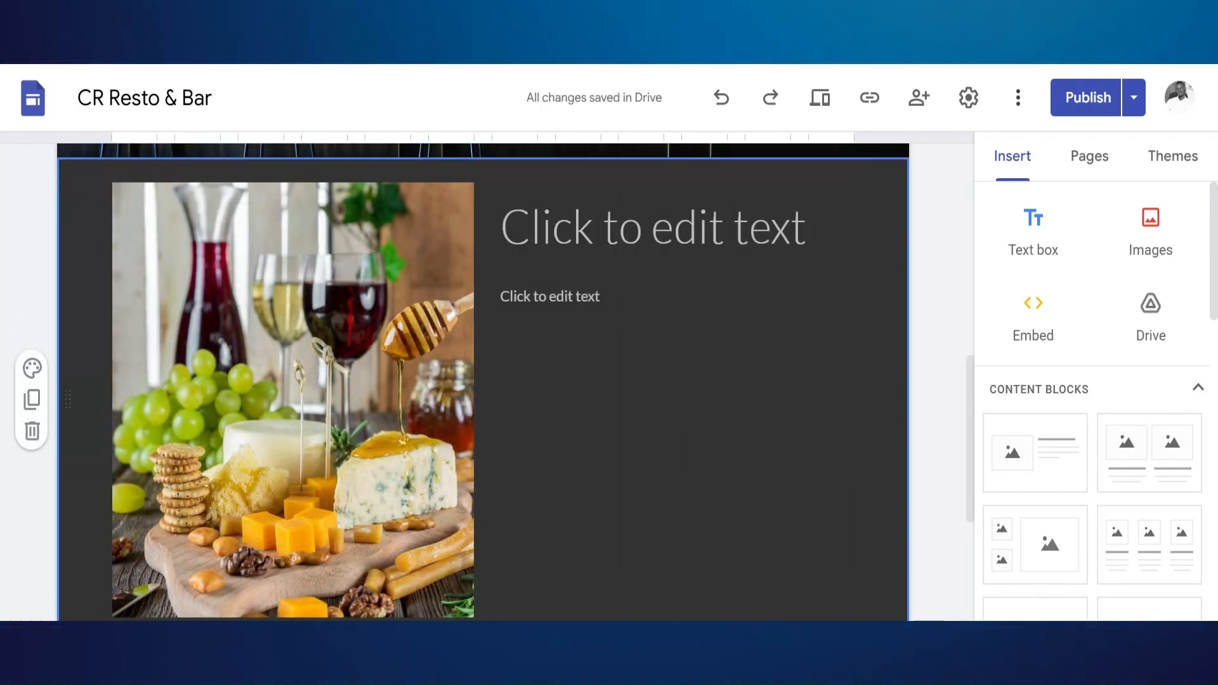
# Paste the Club IR rewards text into the block's body and "CR Resto & Bar – Every Moment, Rewarded" into its title
pyautogui.click(611, 220)
pyautogui.click(592, 290)
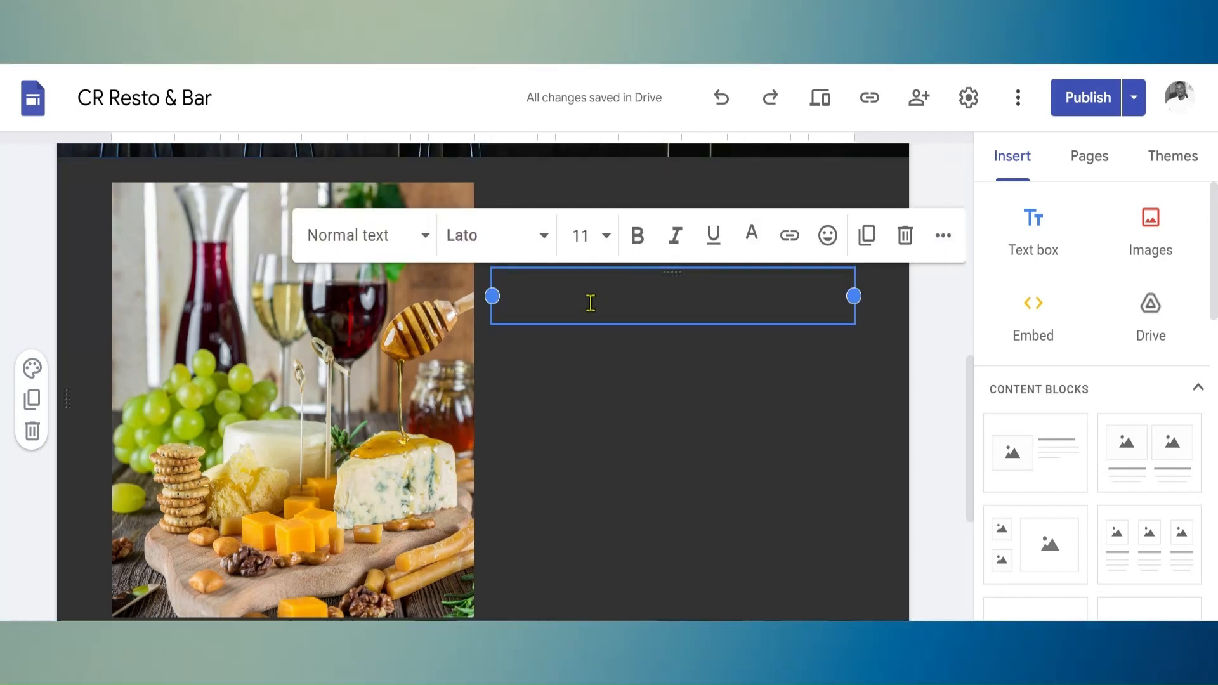
pyautogui.click(618, 386)
pyautogui.click(569, 401)
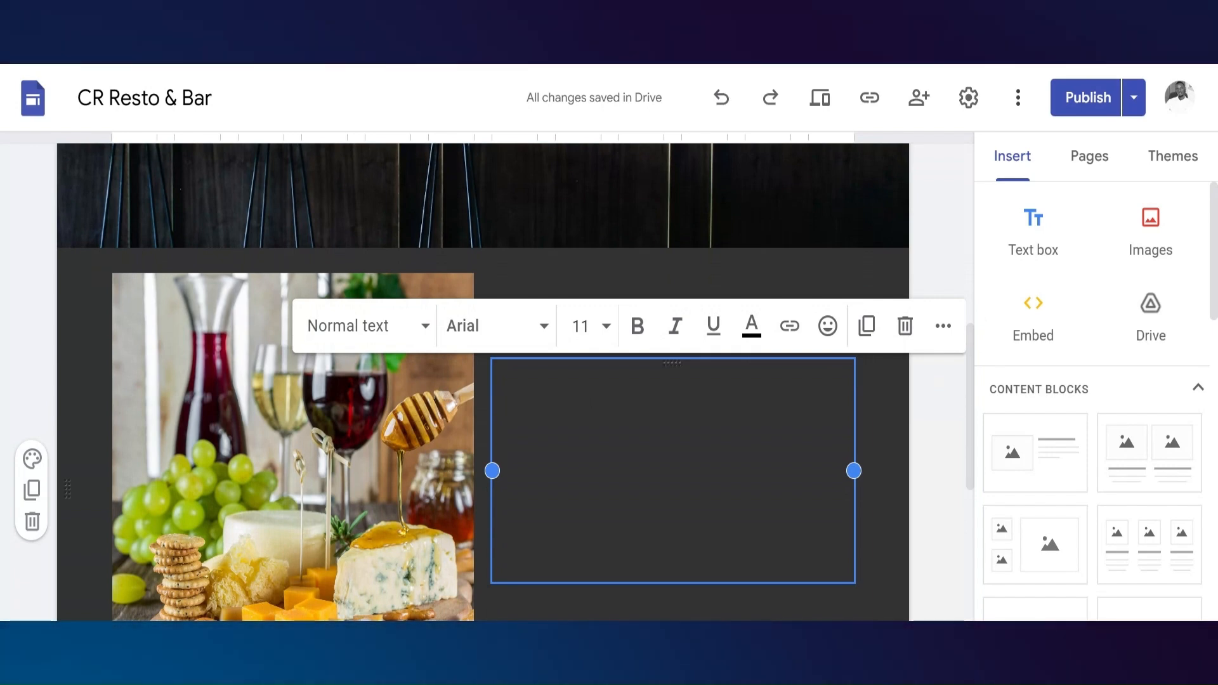
pyautogui.write('CR Resto & Bar – Every Moment, Rewarded Every decadent lunch, every elegant date night, every good time—at CR Resto & Bar, we believe they’re all worth more. Join Club IR and enjoy exclusive rewards, luxury dining experiences, and unforgettable adventures money can’t buy. ✨ Experience more. Live more. Become a Club IR member today. 📍 Only at CR Resto & Bar.')
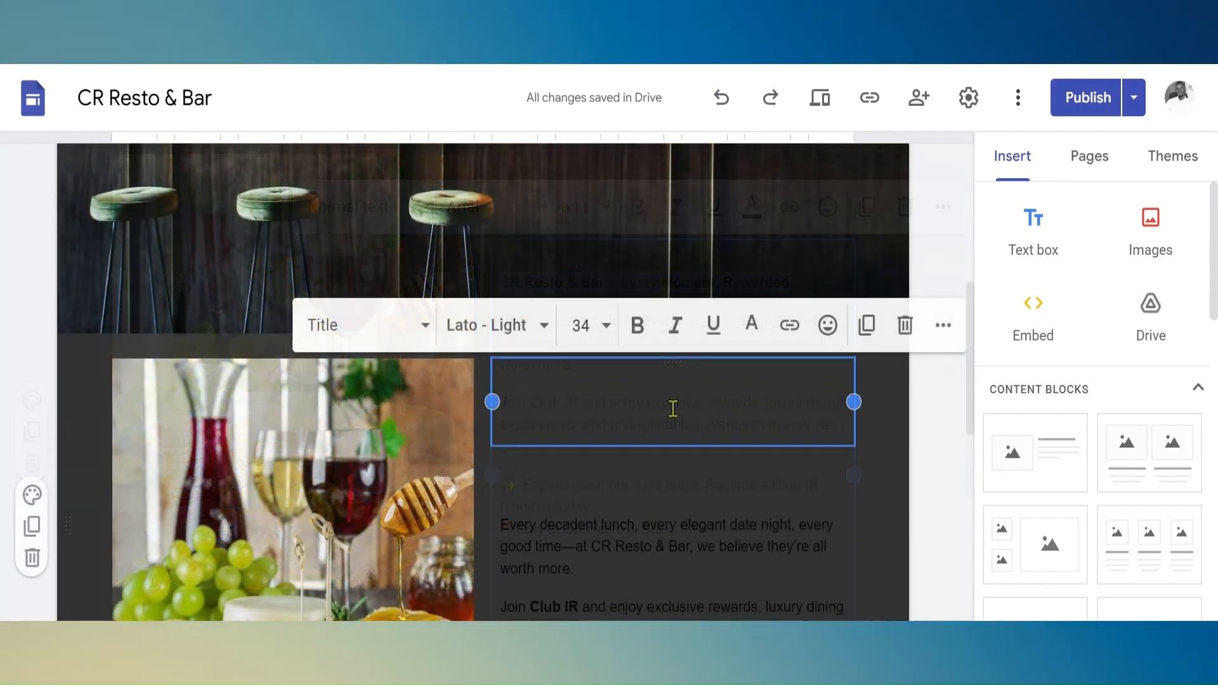
pyautogui.write('CR Resto & Bar – Every Moment, Rewarded')
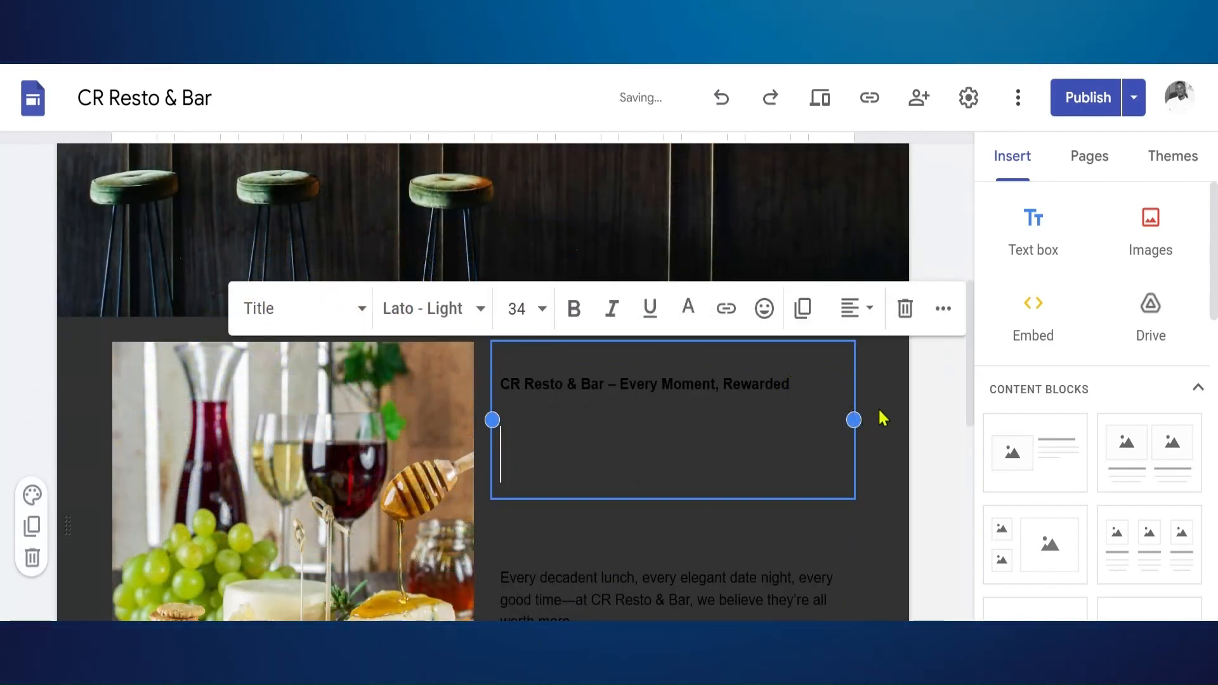
# Format the title "CR Resto & Bar – Every Moment, Rewarded" in Lato Light at size 36 and make it bold
pyautogui.moveTo(511, 369); pyautogui.dragTo(473, 362)
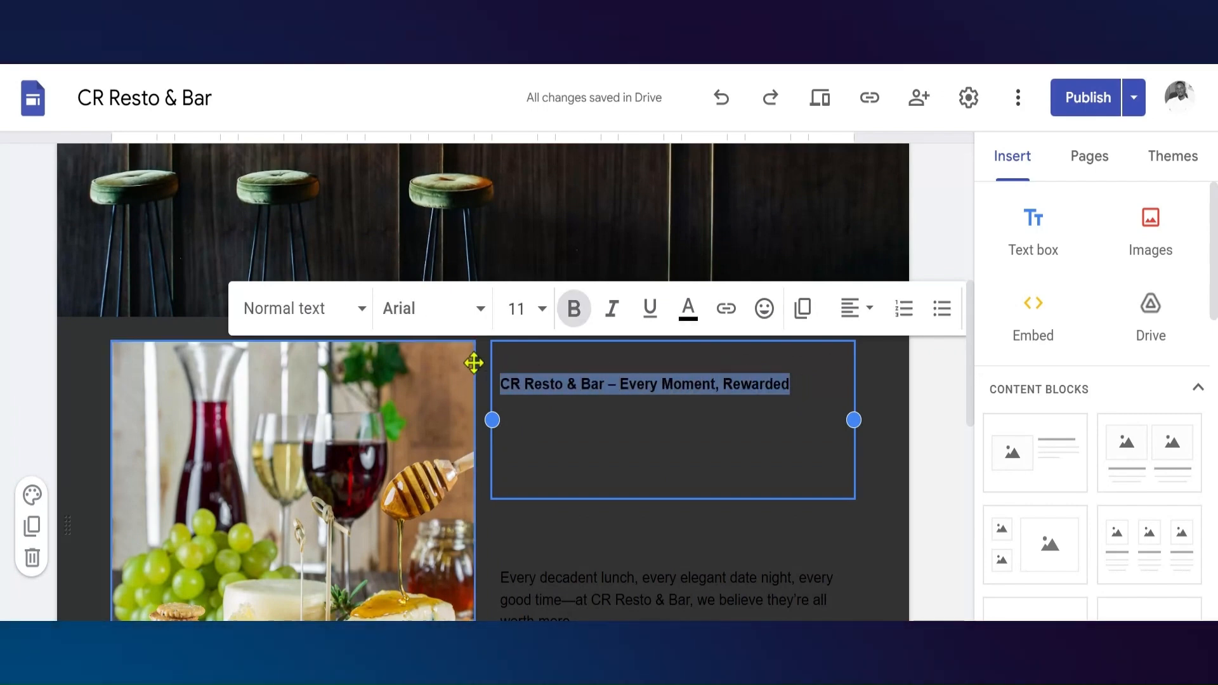
pyautogui.click(492, 322)
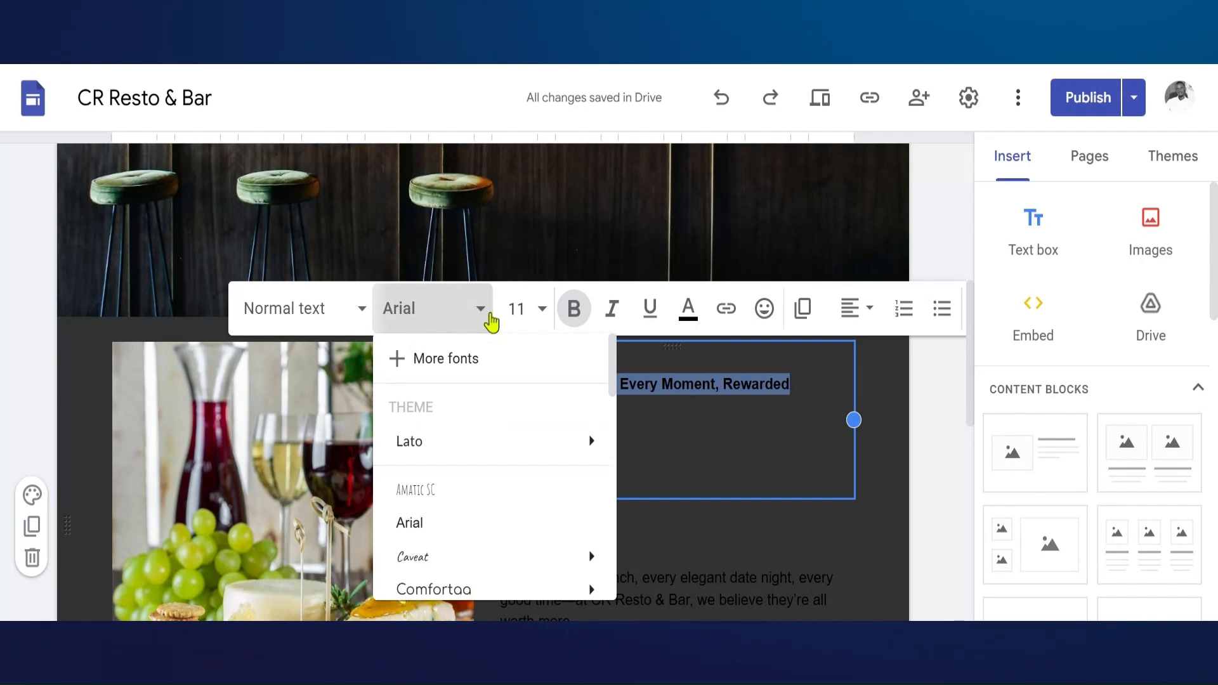
pyautogui.moveTo(425, 452)
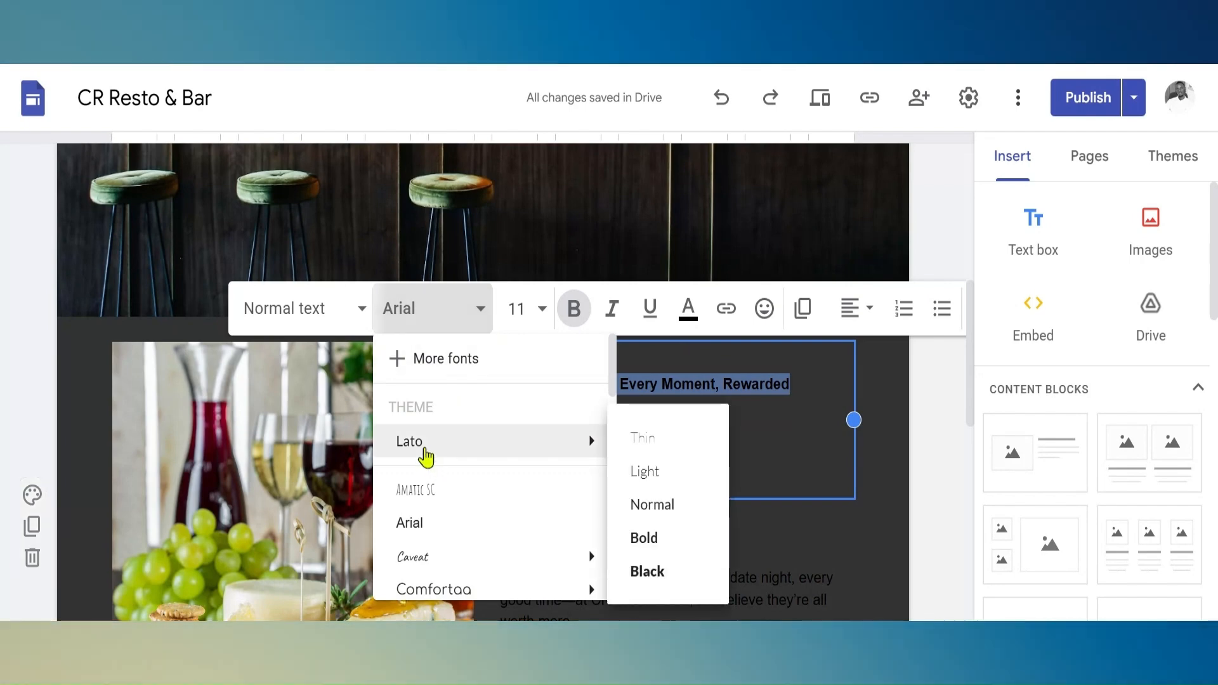
pyautogui.click(661, 477)
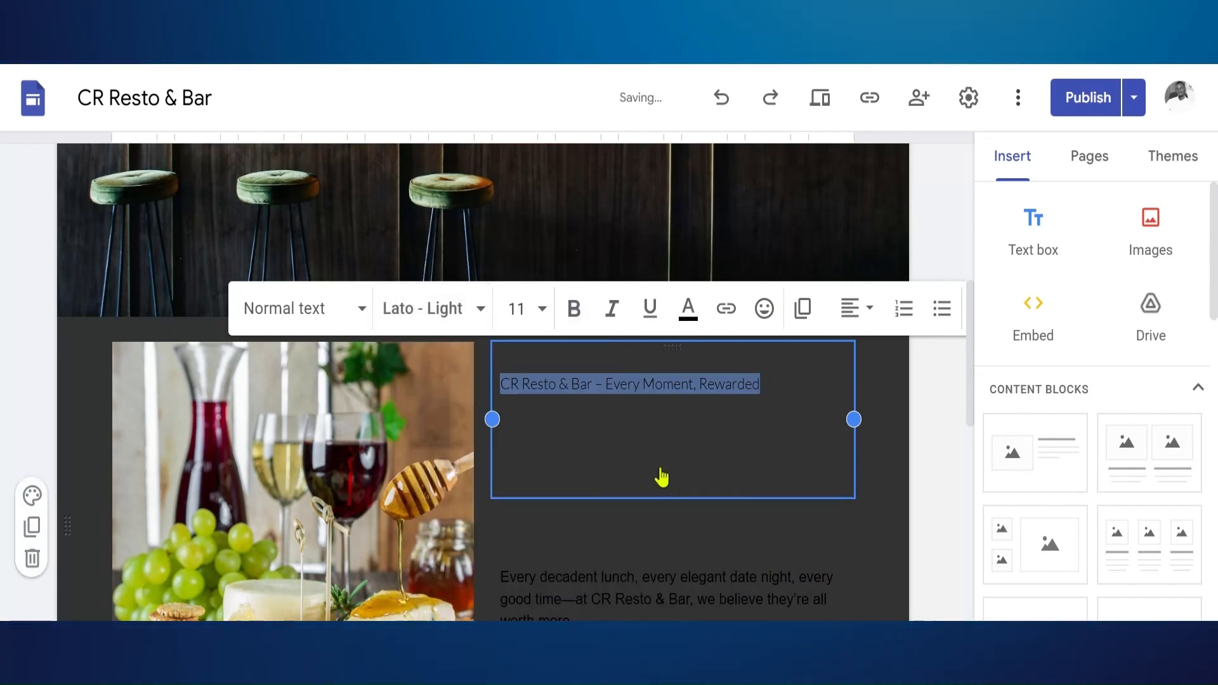
pyautogui.click(542, 309)
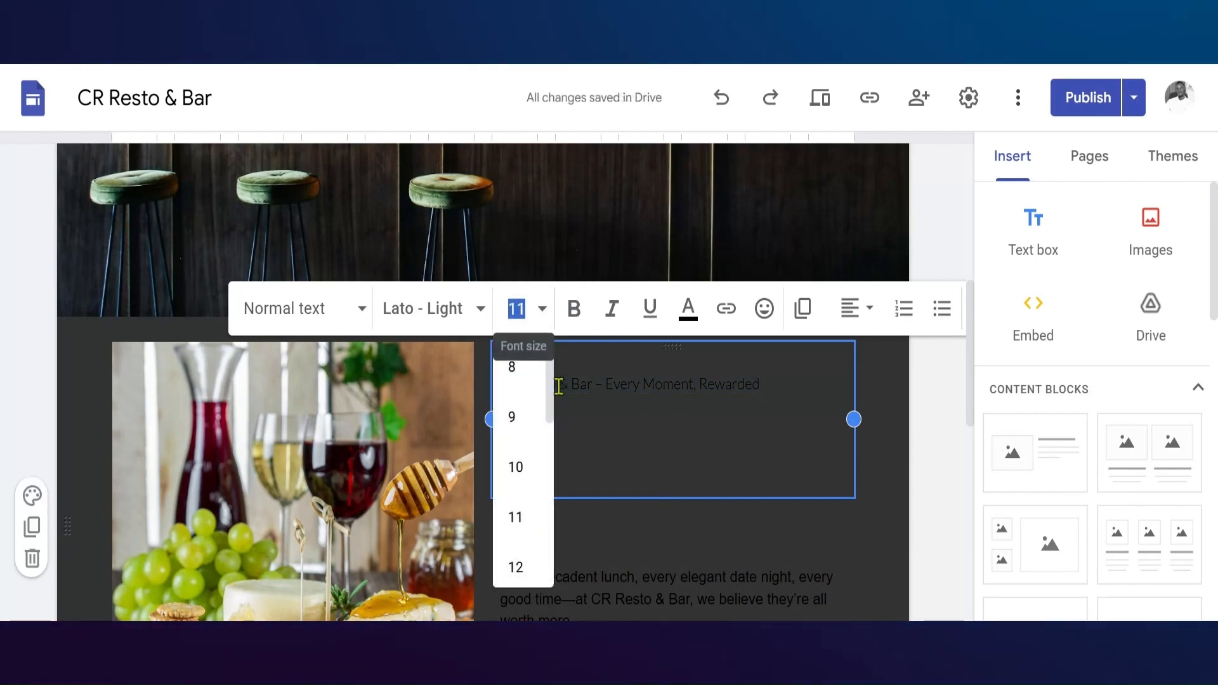
pyautogui.scroll(-5, 550, 406)
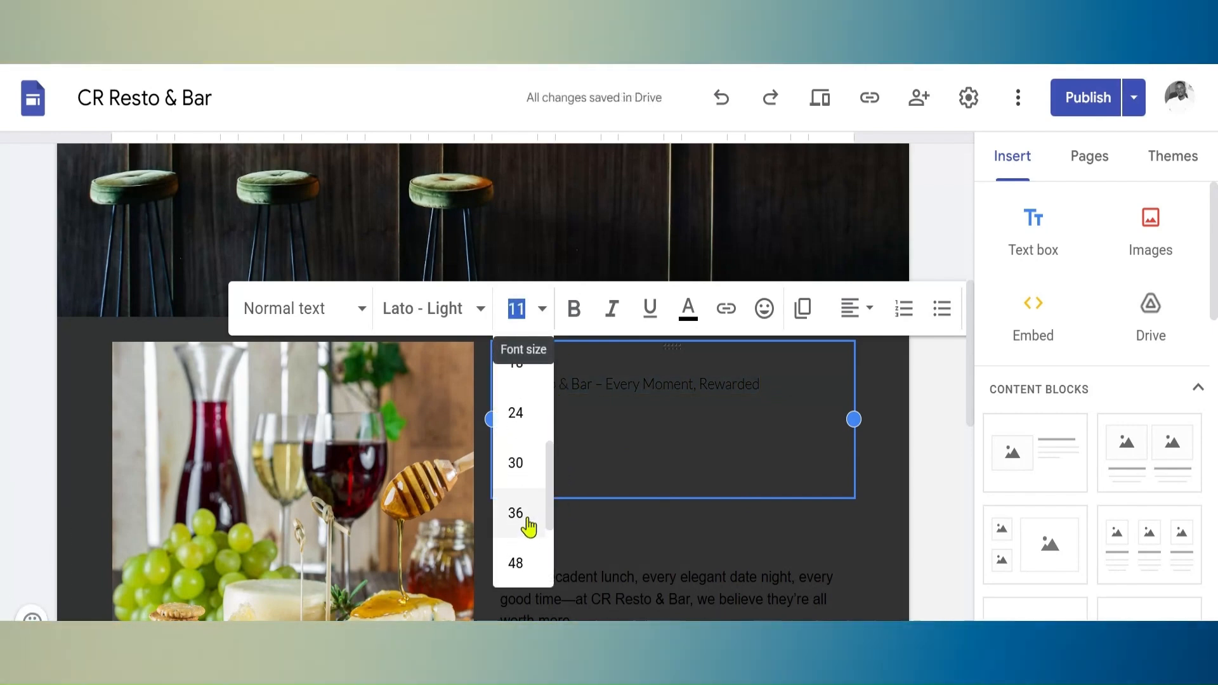
pyautogui.click(529, 531)
pyautogui.click(574, 321)
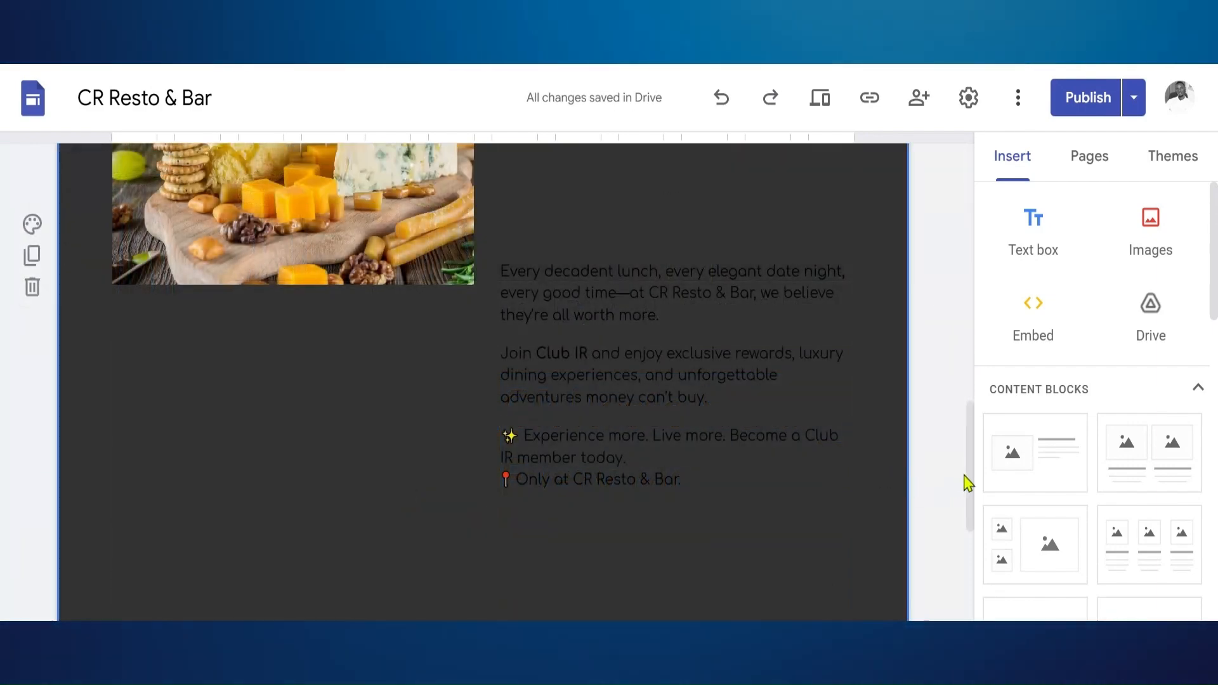
# Set the Club IR content block's section background to the gallery image of a dusky sea with floating ice
pyautogui.moveTo(970, 474); pyautogui.dragTo(1012, 457)
pyautogui.scroll(-2, 245, 497)
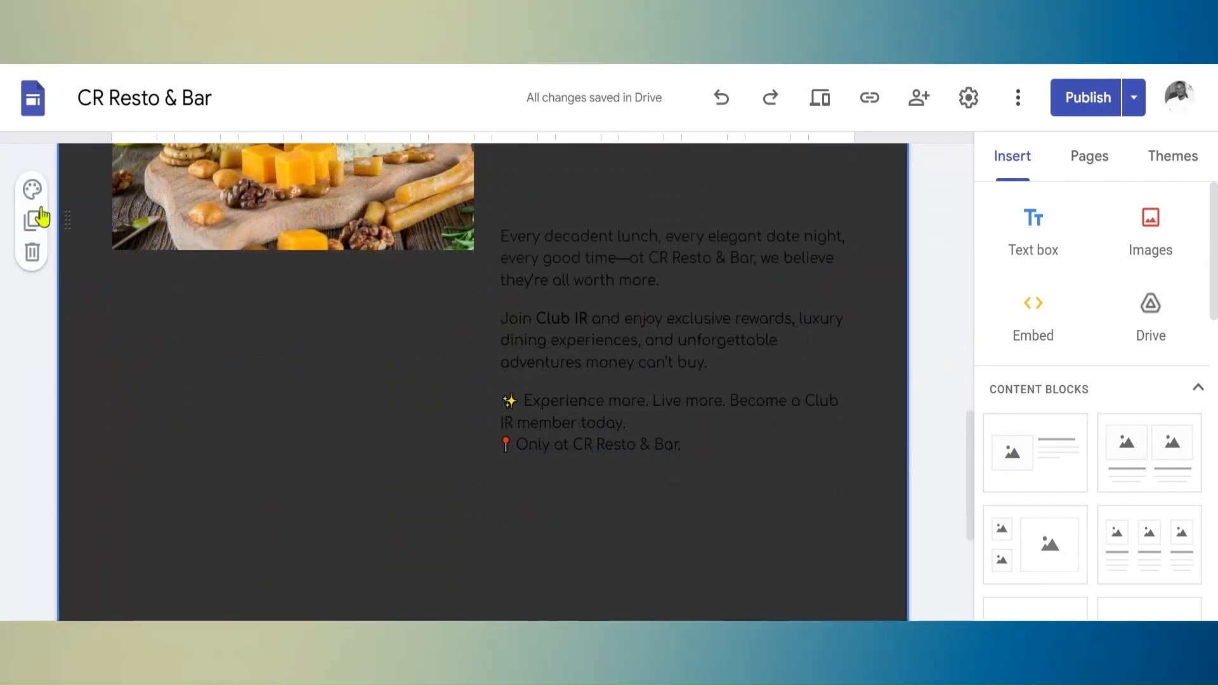
pyautogui.click(32, 191)
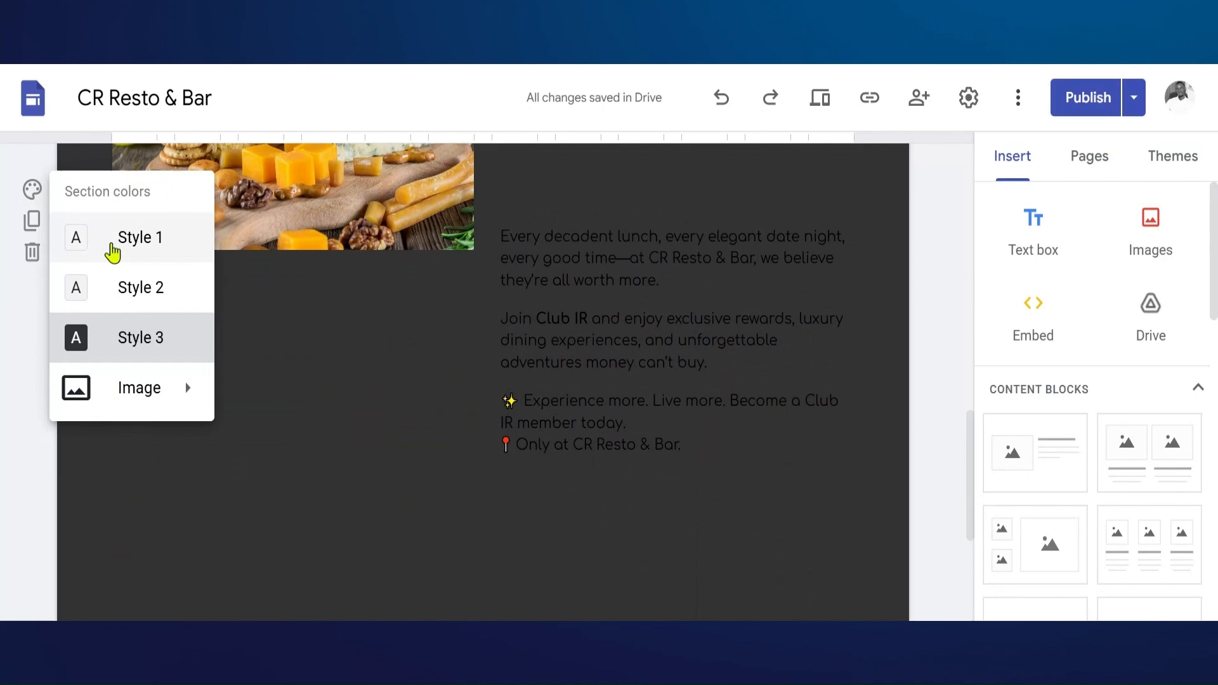
pyautogui.moveTo(115, 396)
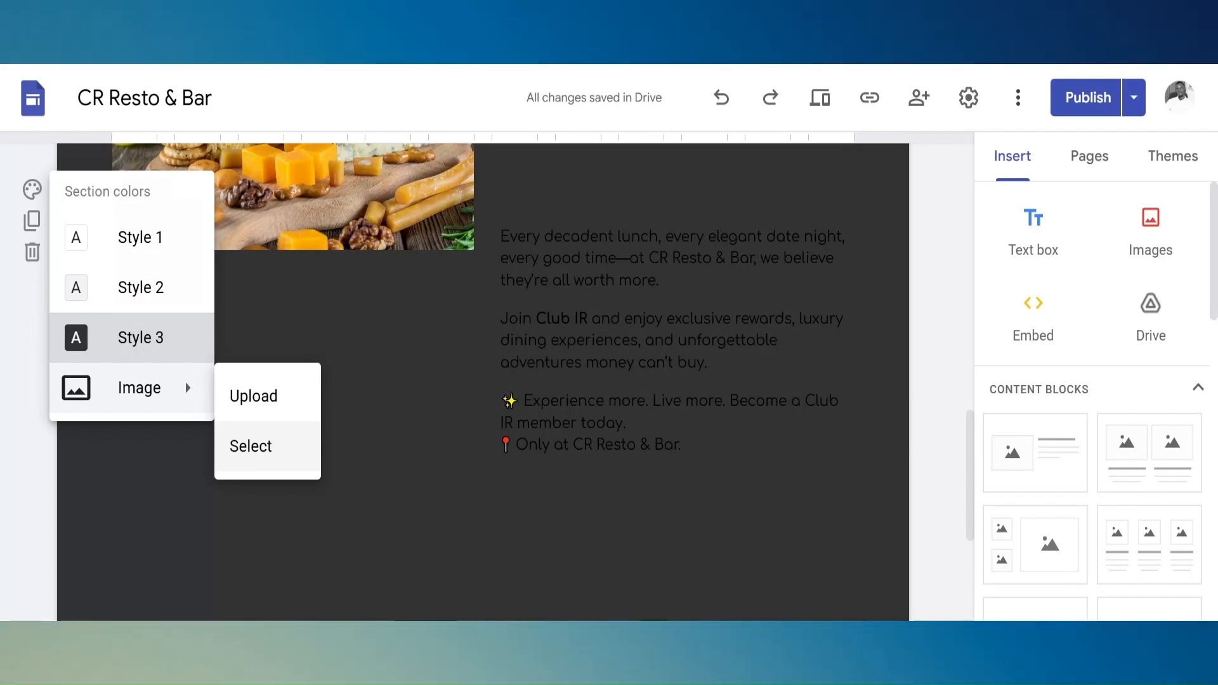
pyautogui.click(272, 452)
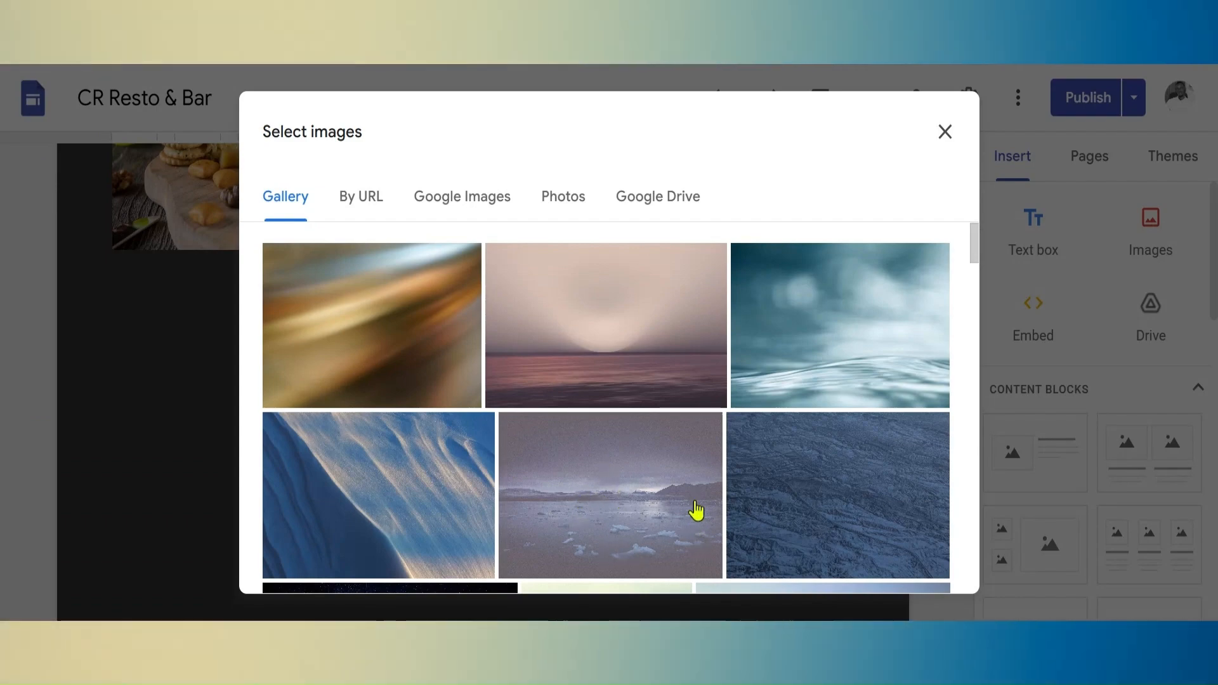
pyautogui.click(640, 498)
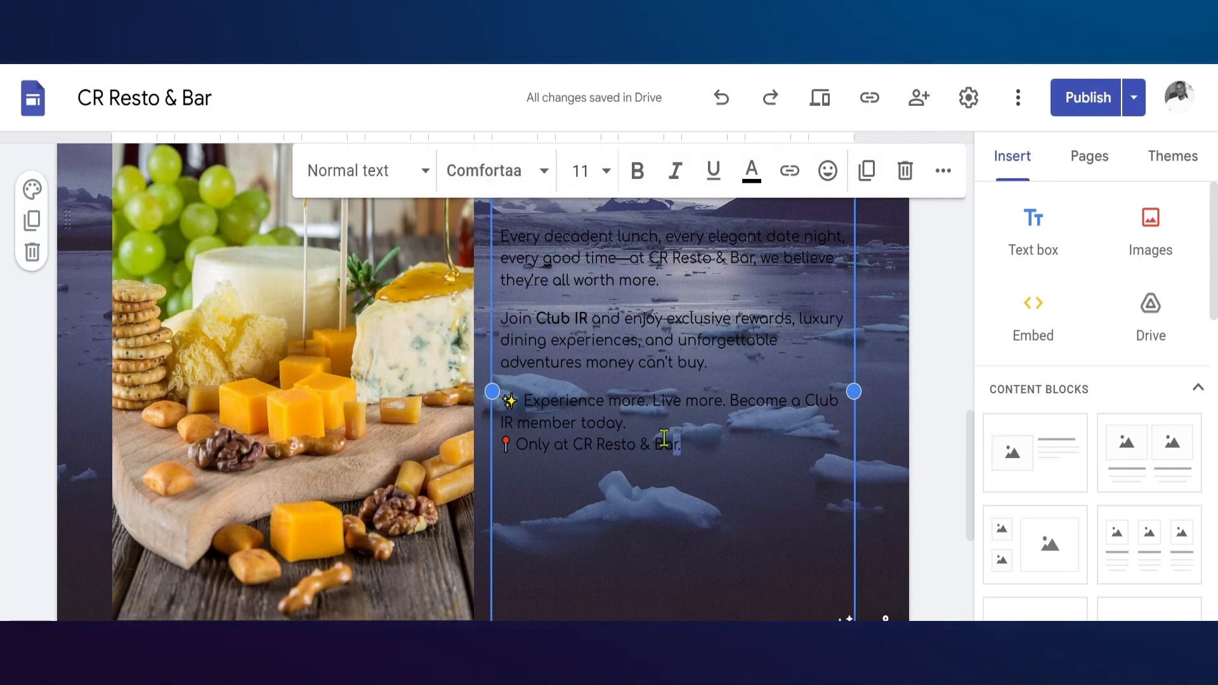
# Change the text colour of the Club IR body paragraphs to white
pyautogui.moveTo(686, 444); pyautogui.dragTo(501, 228)
pyautogui.click(751, 170)
pyautogui.click(857, 222)
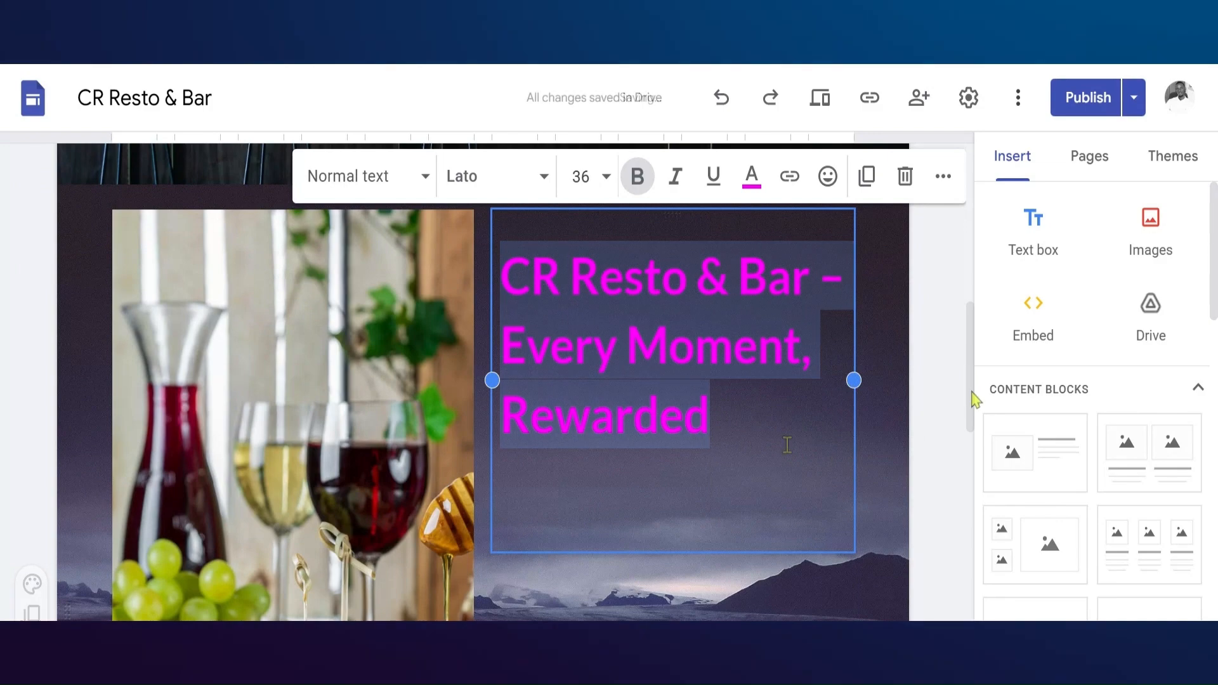
pyautogui.moveTo(970, 402); pyautogui.dragTo(972, 437)
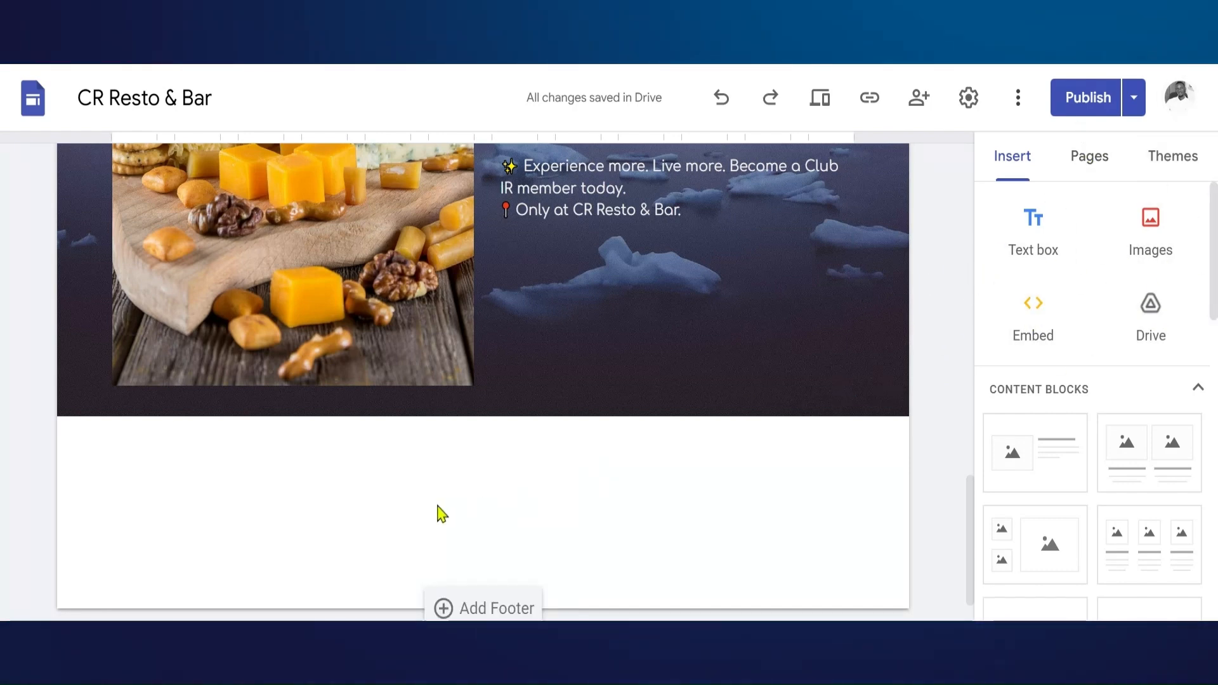
pyautogui.doubleClick(465, 526)
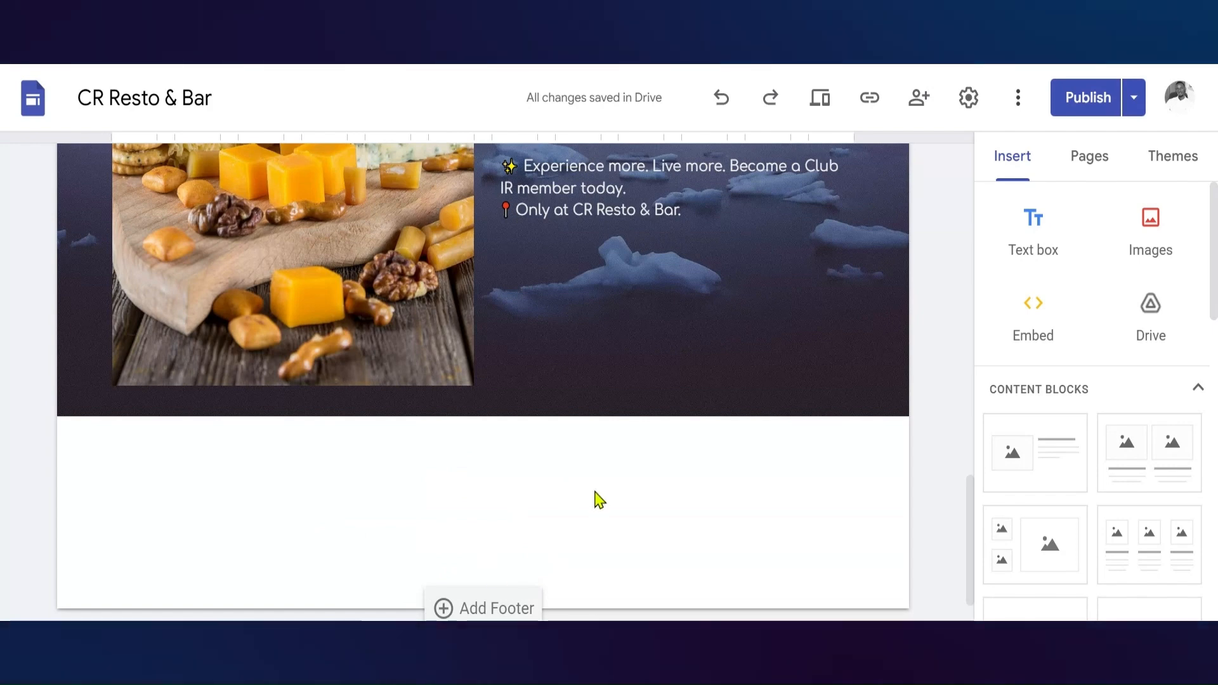
pyautogui.doubleClick(463, 511)
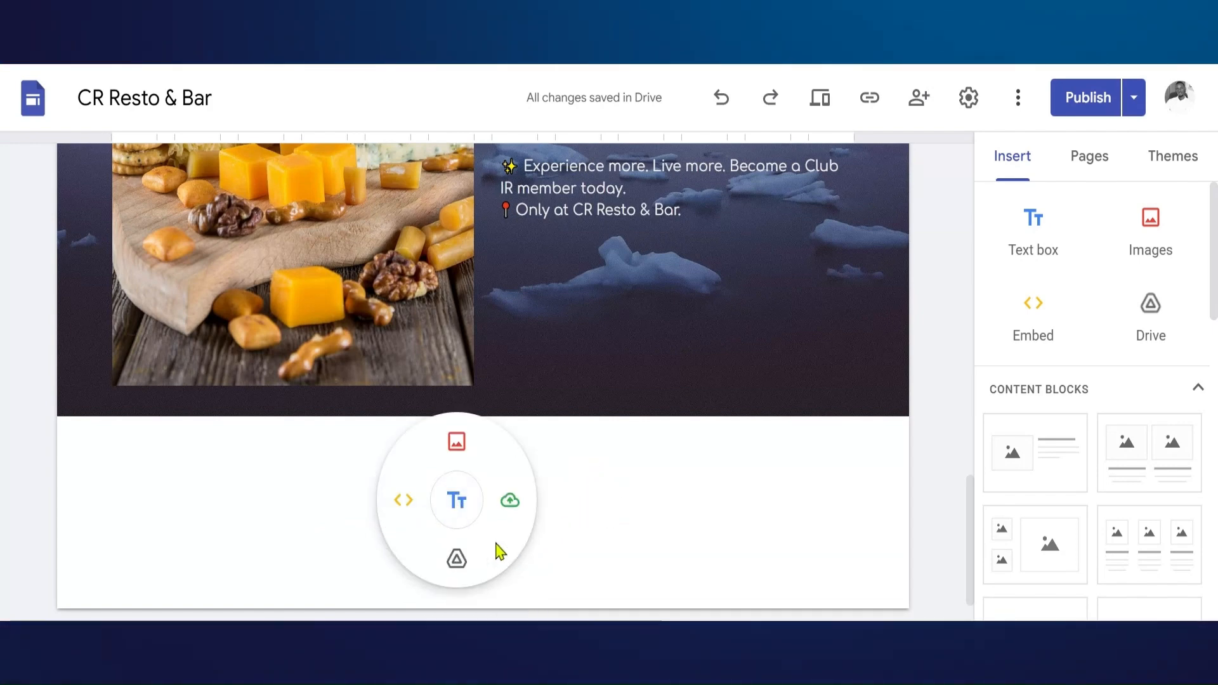
pyautogui.click(403, 507)
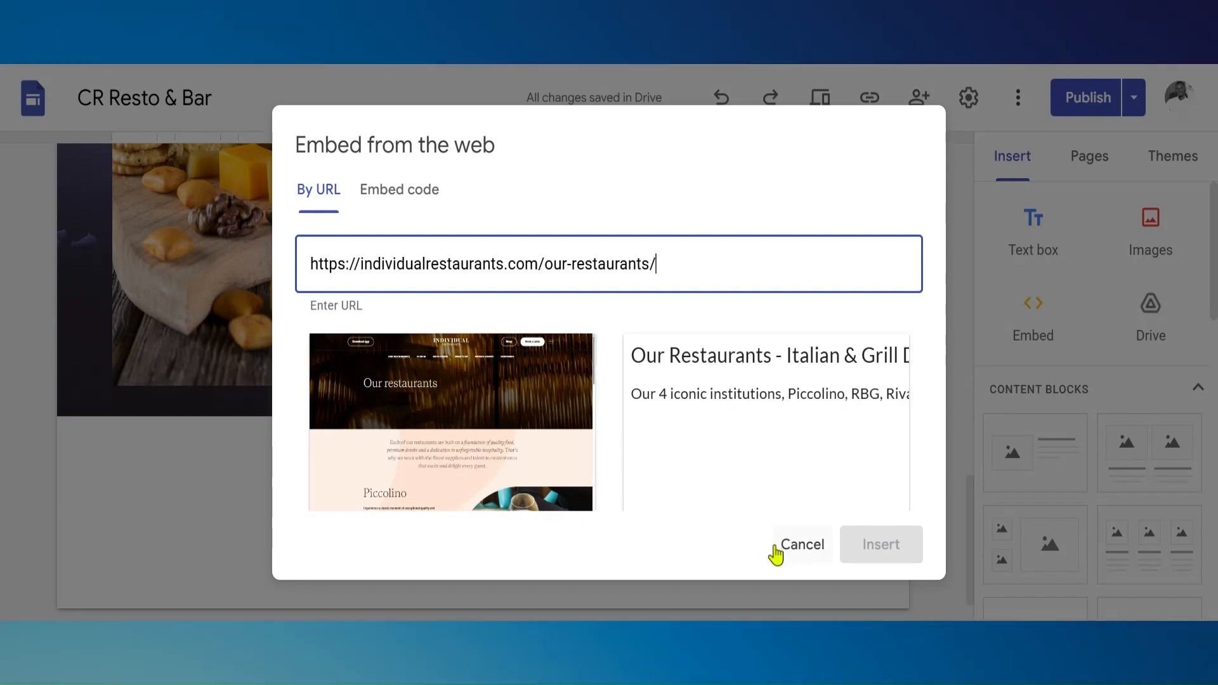
pyautogui.click(459, 443)
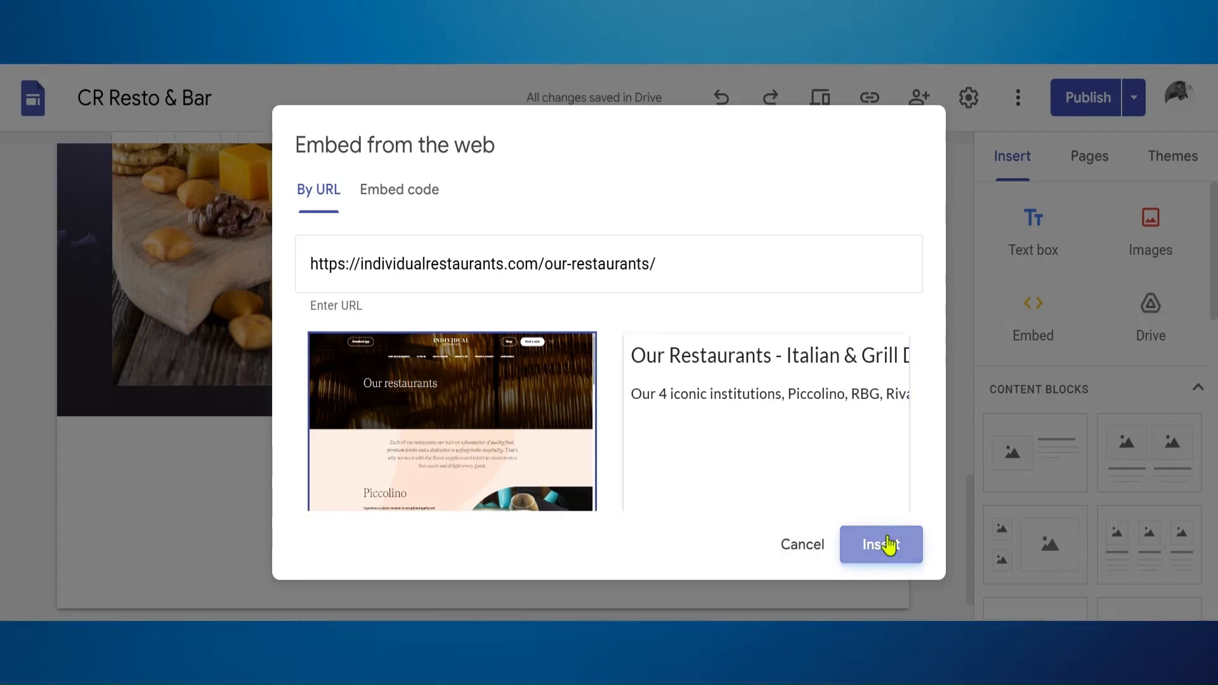
pyautogui.click(881, 544)
# Set the section colour of the embedded restaurants page to Style 3
pyautogui.click(32, 374)
pyautogui.moveTo(89, 366)
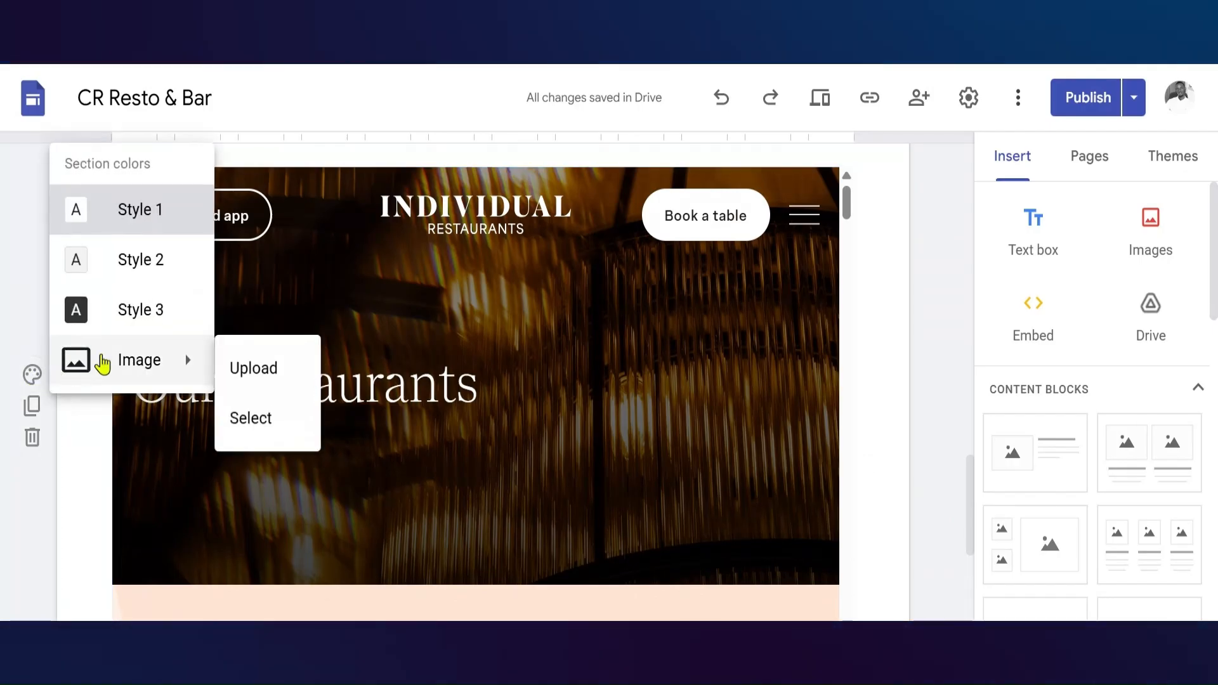
pyautogui.click(125, 321)
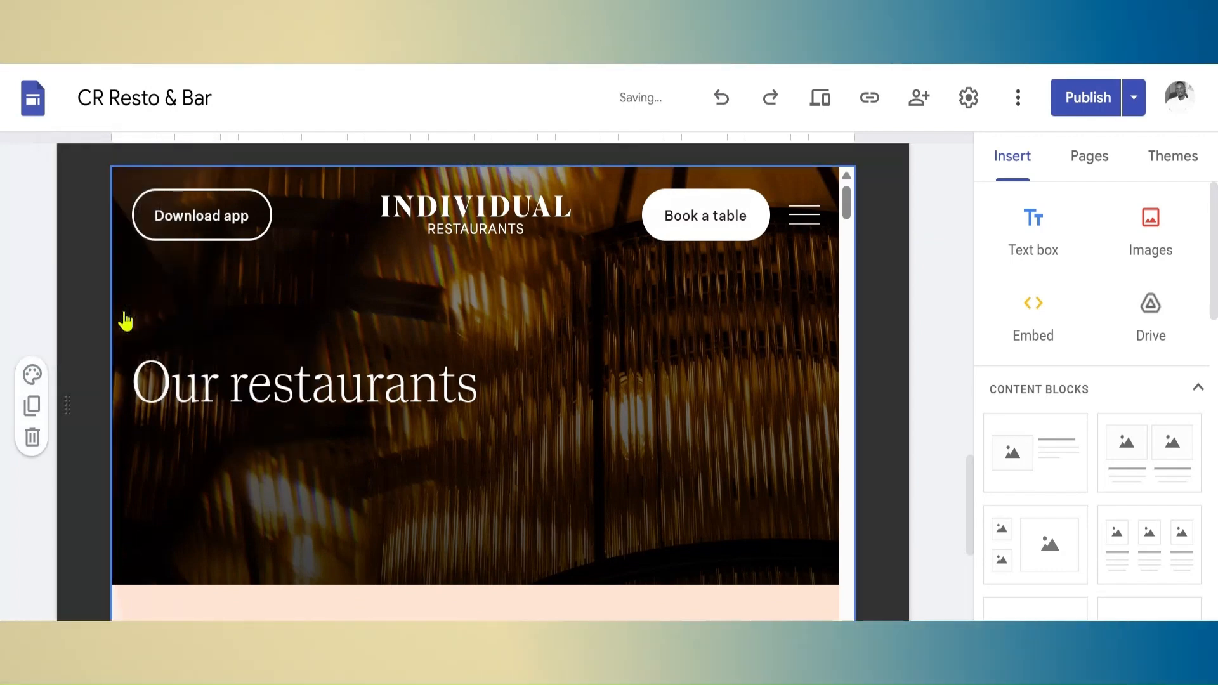
# Add a footer at the end of the home page
pyautogui.scroll(-10, 887, 593)
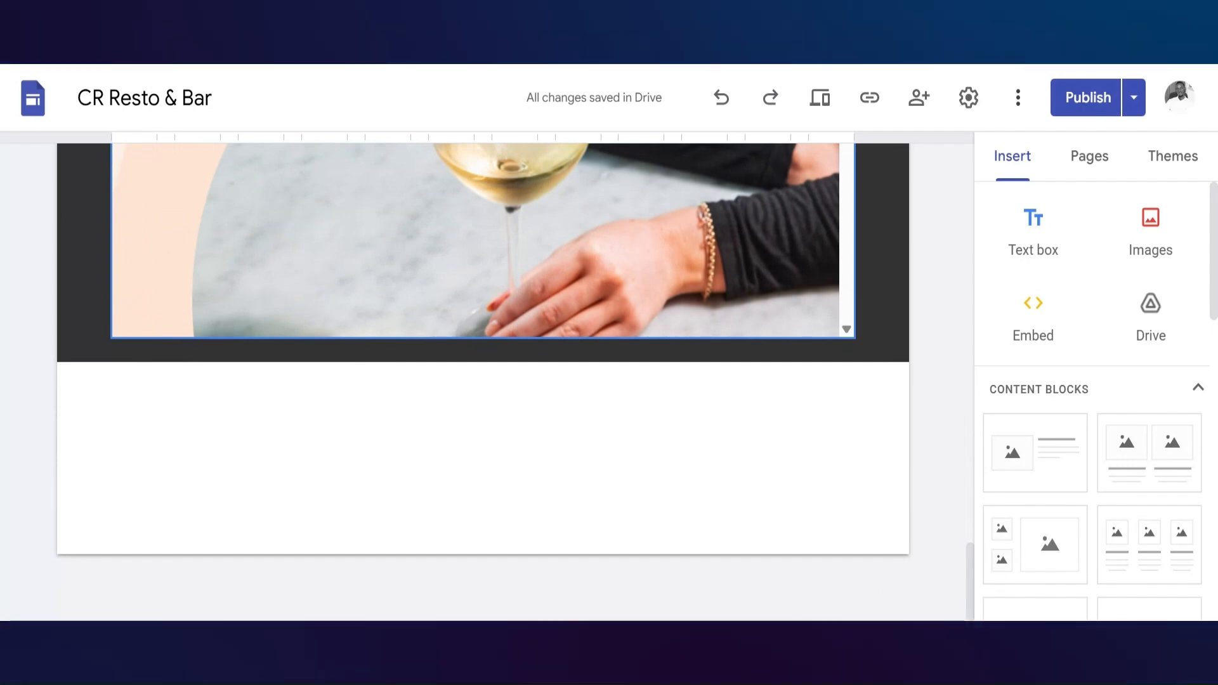
pyautogui.moveTo(646, 528)
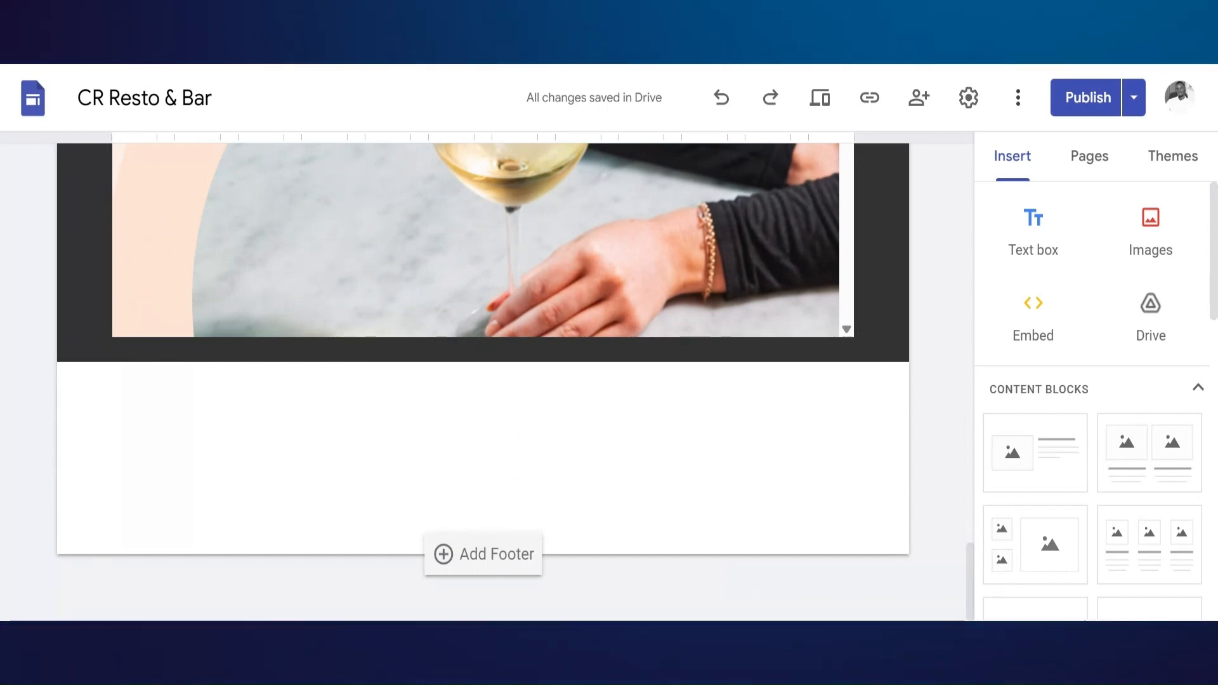
pyautogui.moveTo(972, 558); pyautogui.dragTo(937, 258)
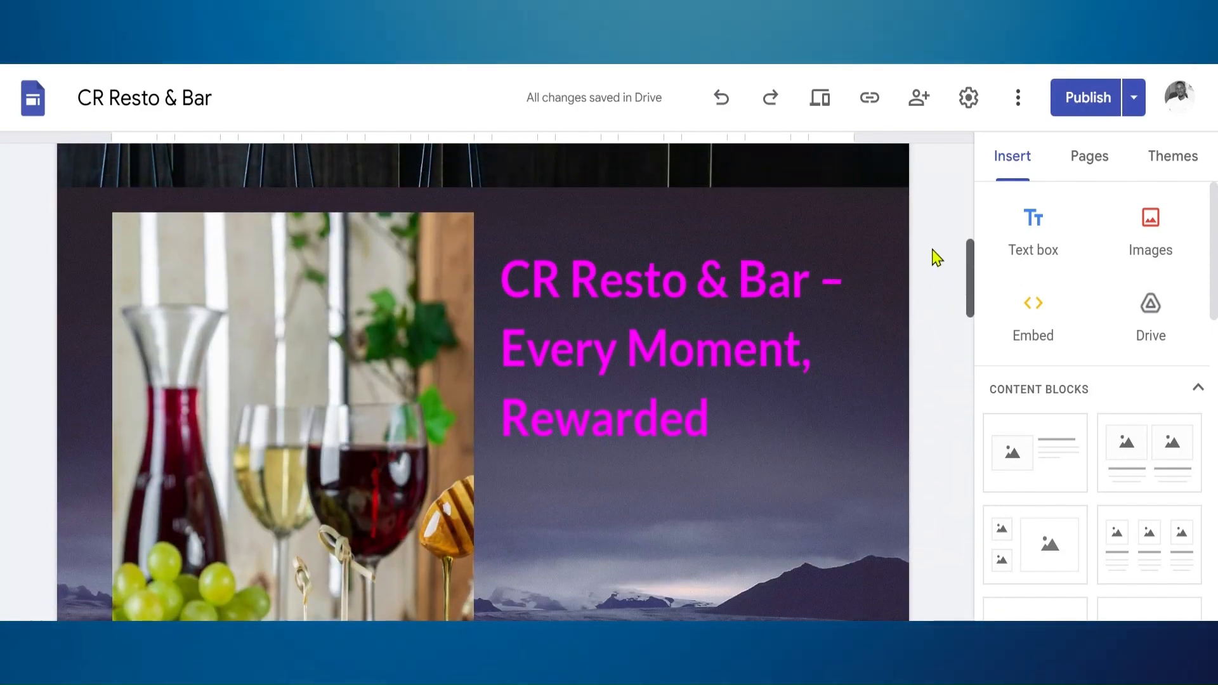
pyautogui.moveTo(937, 258); pyautogui.dragTo(905, 109)
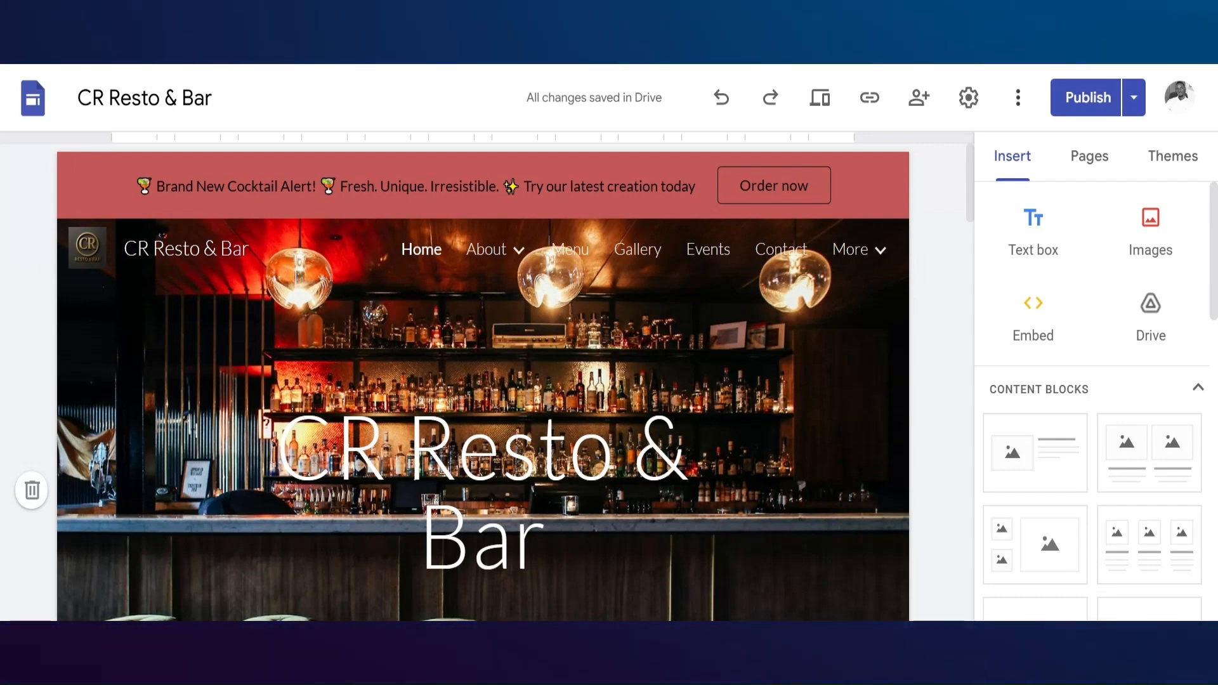
pyautogui.moveTo(970, 184); pyautogui.dragTo(1001, 604)
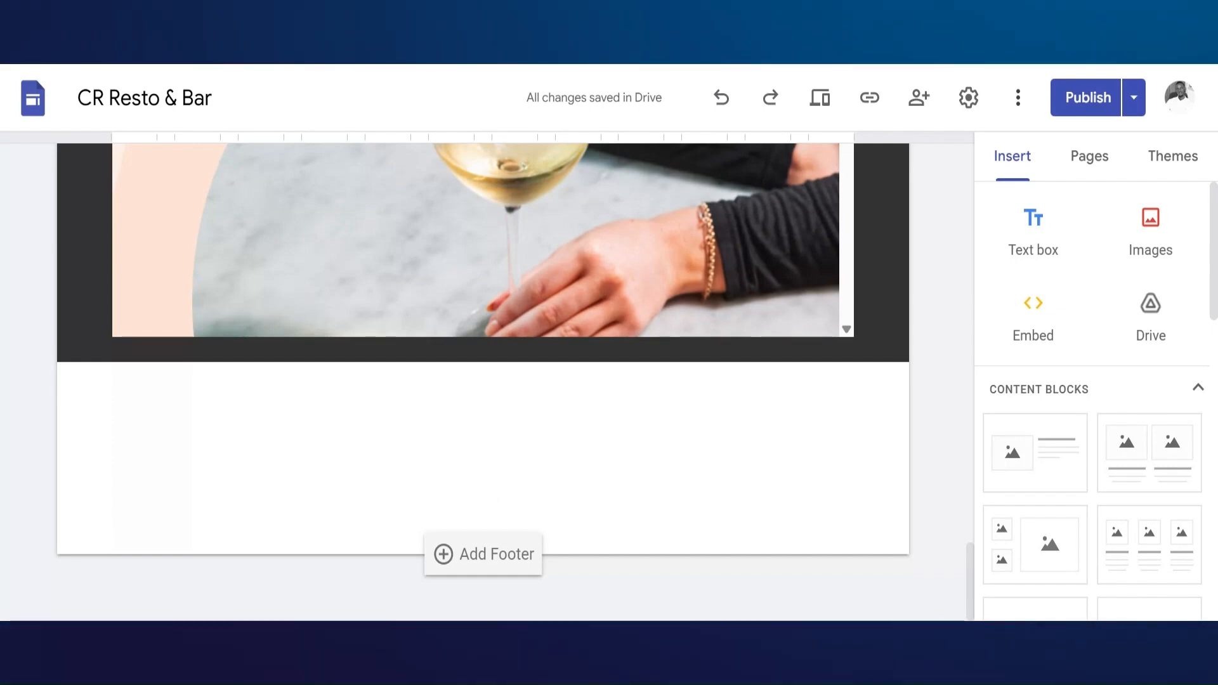
pyautogui.click(463, 556)
pyautogui.click(235, 281)
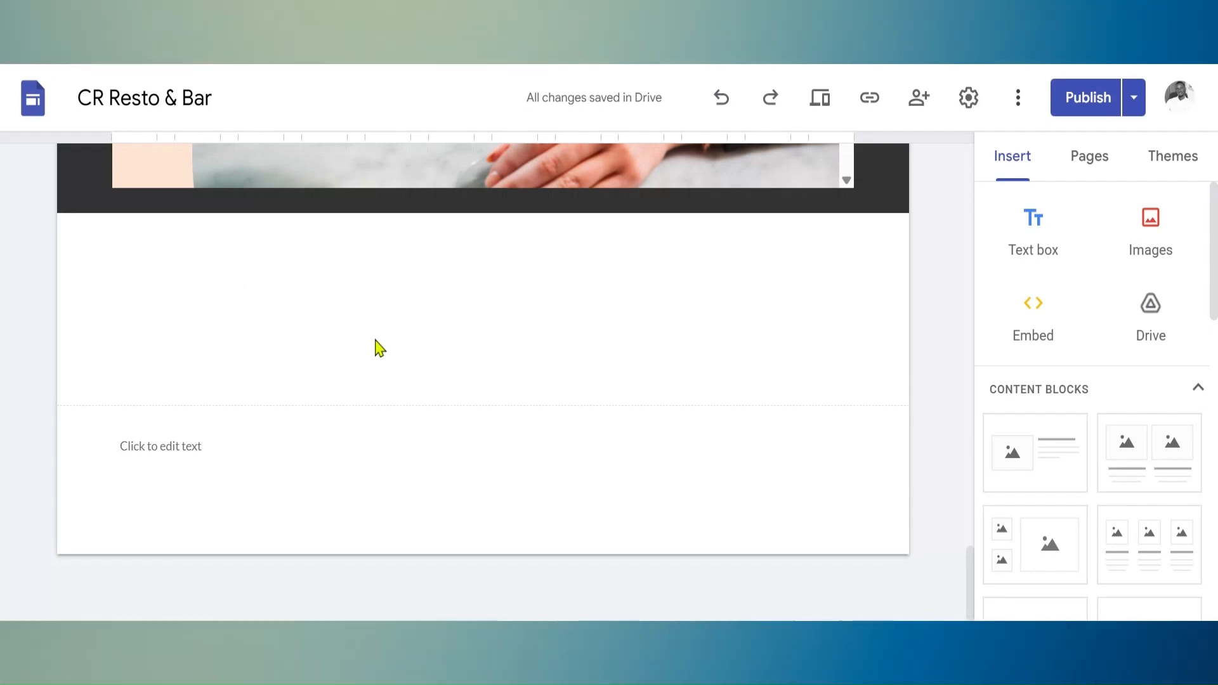
# Insert a map covering the southern United States, Mexico and the Caribbean below the embedded restaurants page
pyautogui.scroll(3, 379, 347)
pyautogui.scroll(-6, 1092, 381)
pyautogui.scroll(-7, 1068, 349)
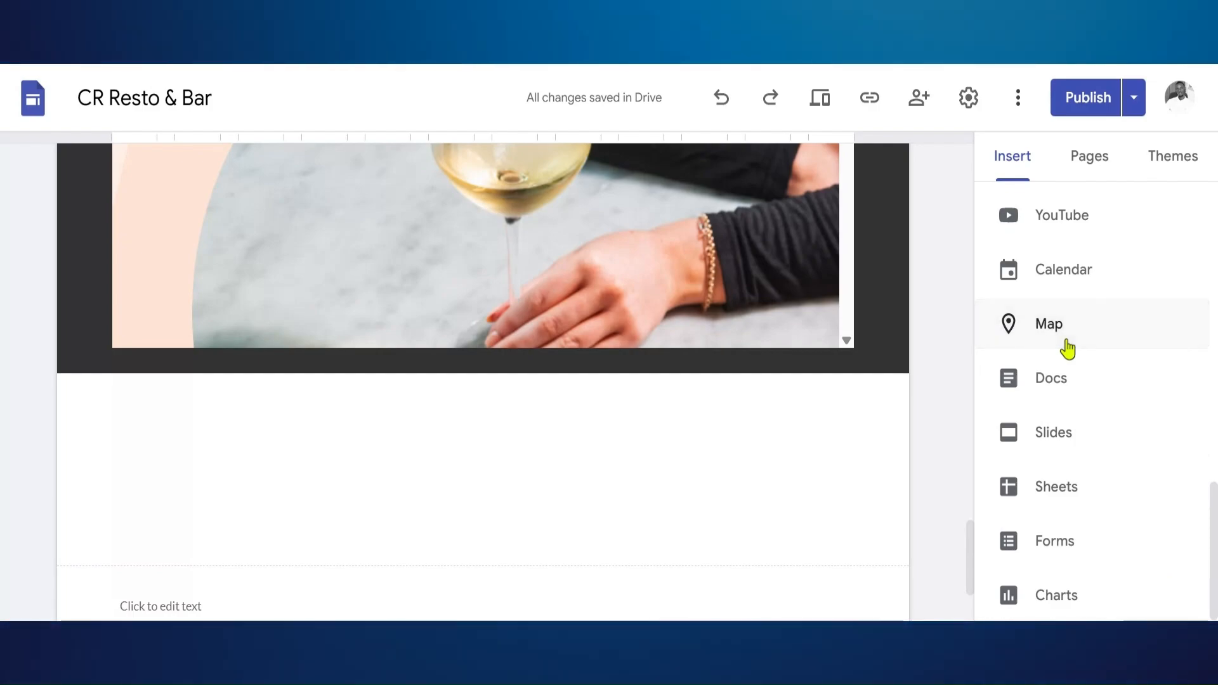
pyautogui.click(1067, 348)
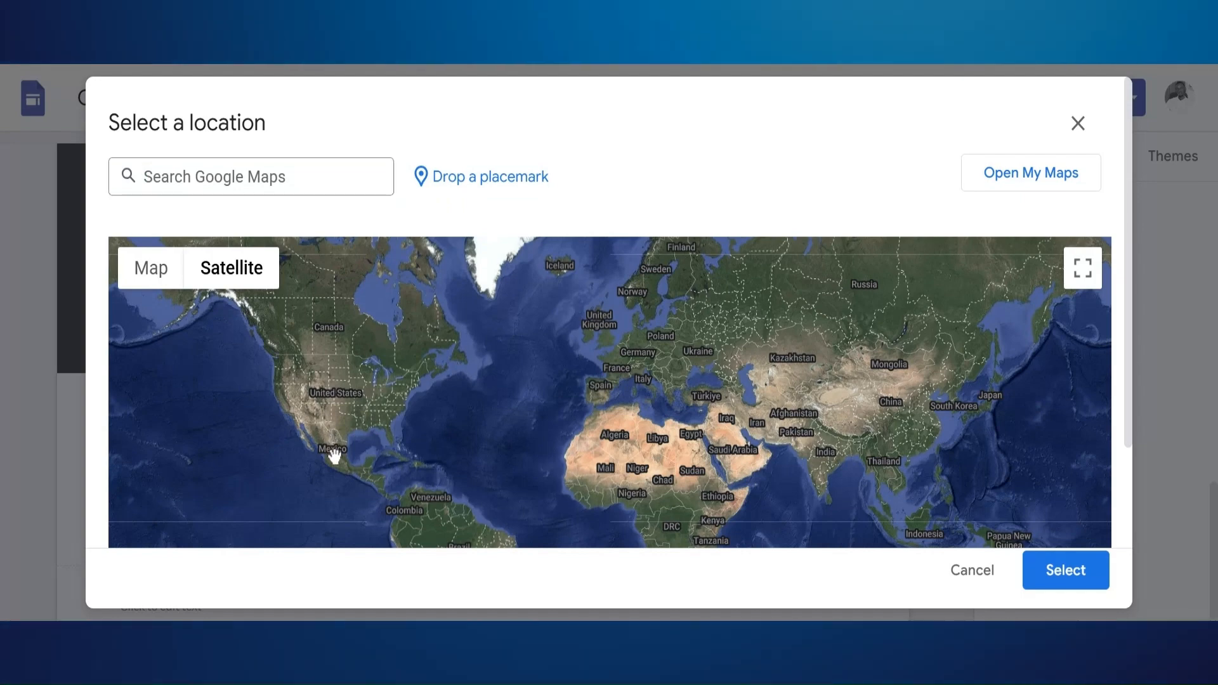
pyautogui.scroll(2, 334, 458)
pyautogui.moveTo(408, 427); pyautogui.dragTo(559, 437)
pyautogui.scroll(2, 558, 432)
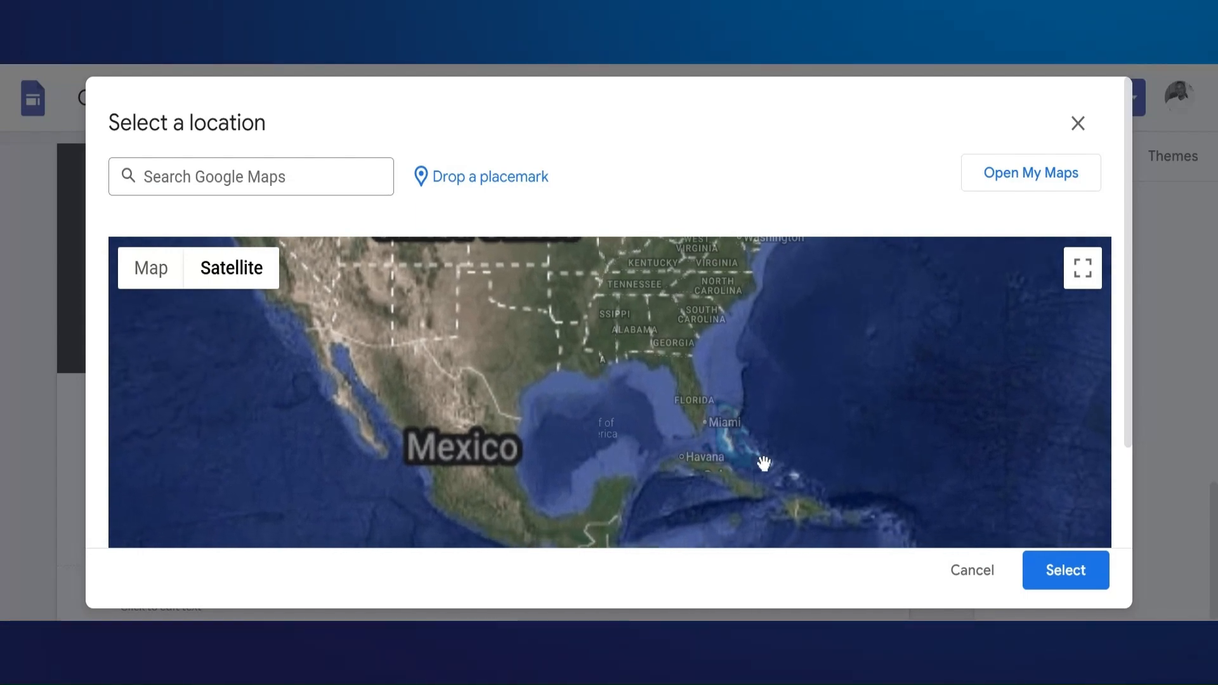
pyautogui.click(1066, 570)
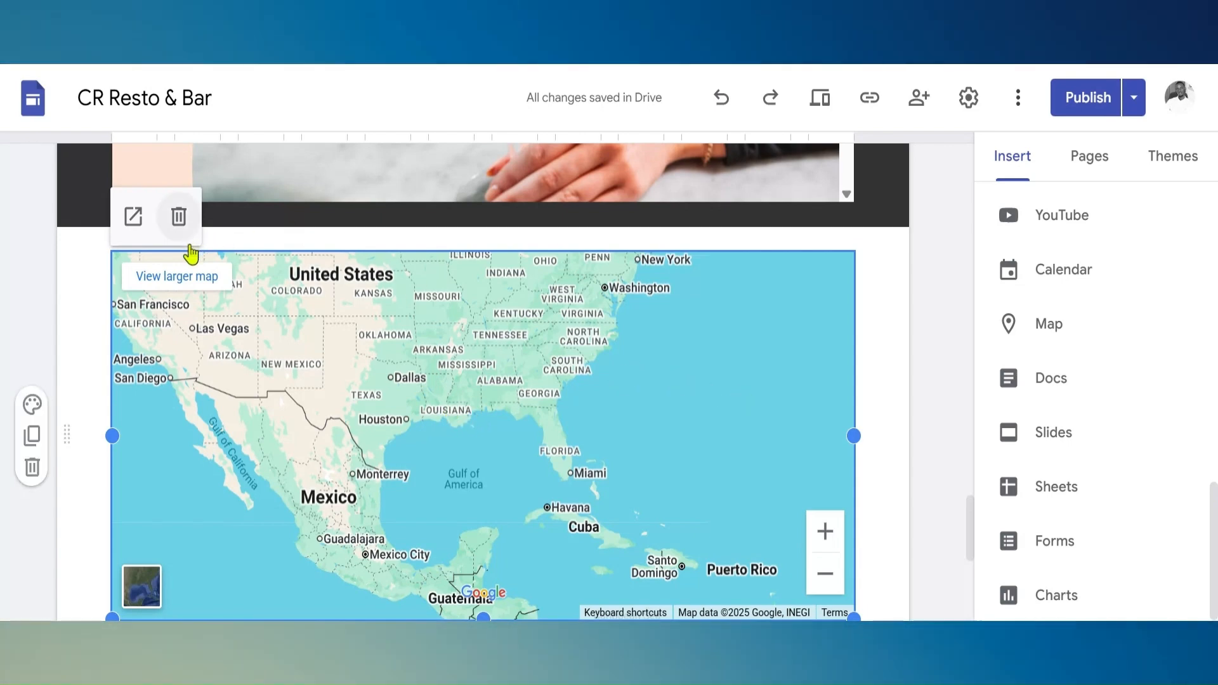
# Fill the footer text with "For more info visit us at:" and add an empty line below it
pyautogui.scroll(-5, 284, 431)
pyautogui.click(283, 432)
pyautogui.click(274, 448)
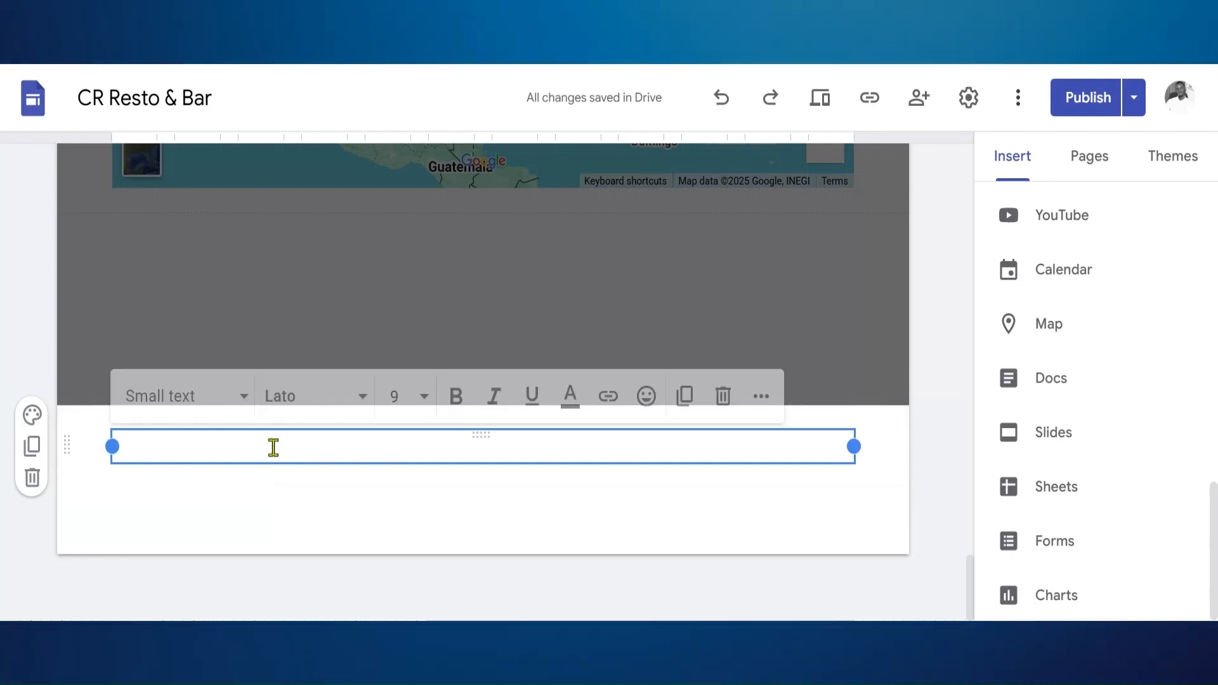
pyautogui.write('For more info visit us at:')
pyautogui.press('Return')
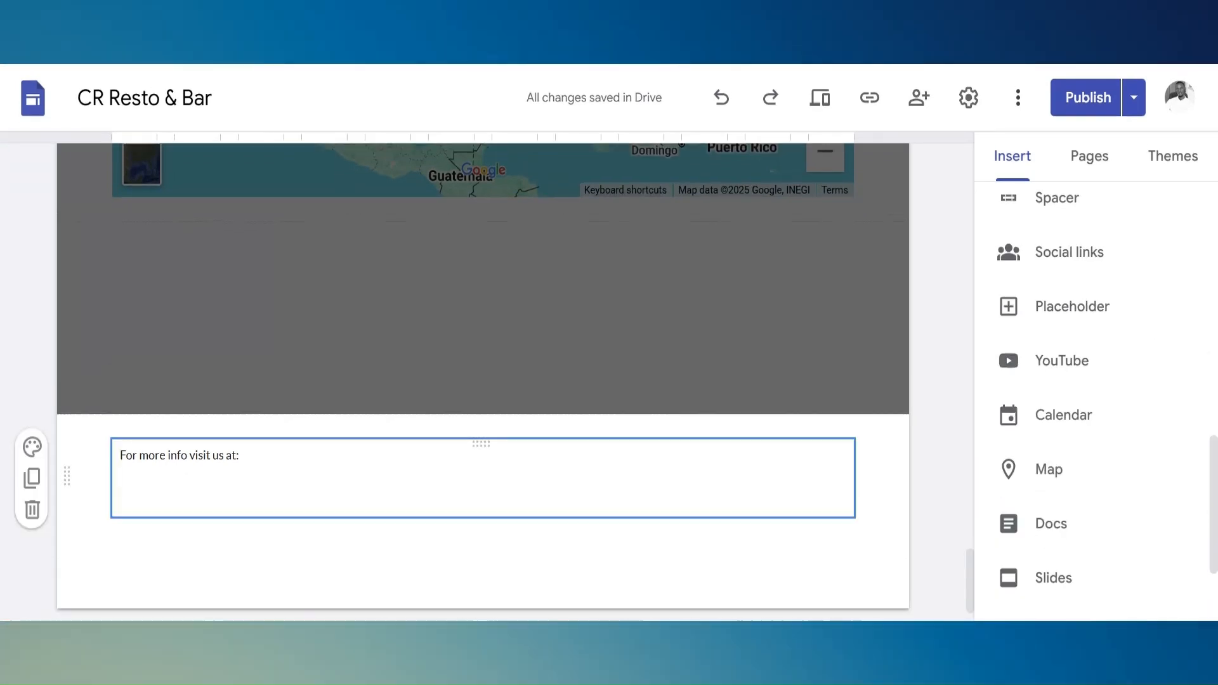
pyautogui.click(163, 501)
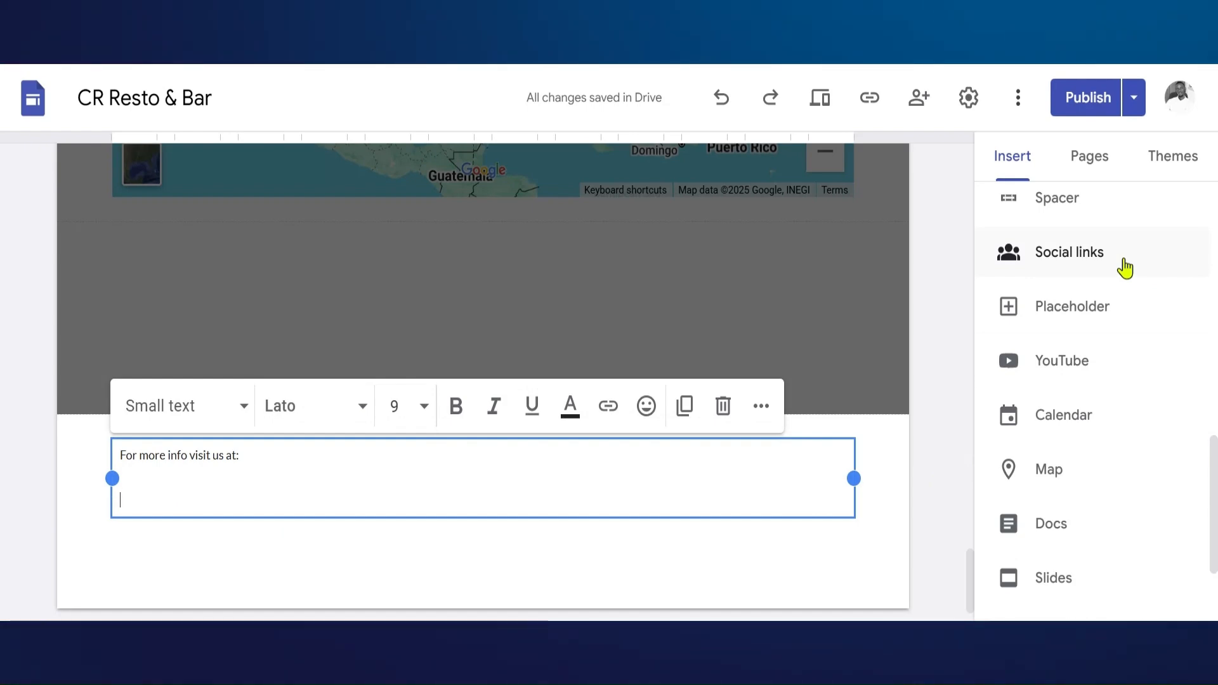
# Start a set of social links in the footer and add the Facebook profile link with an uploaded Facebook icon
pyautogui.click(1123, 265)
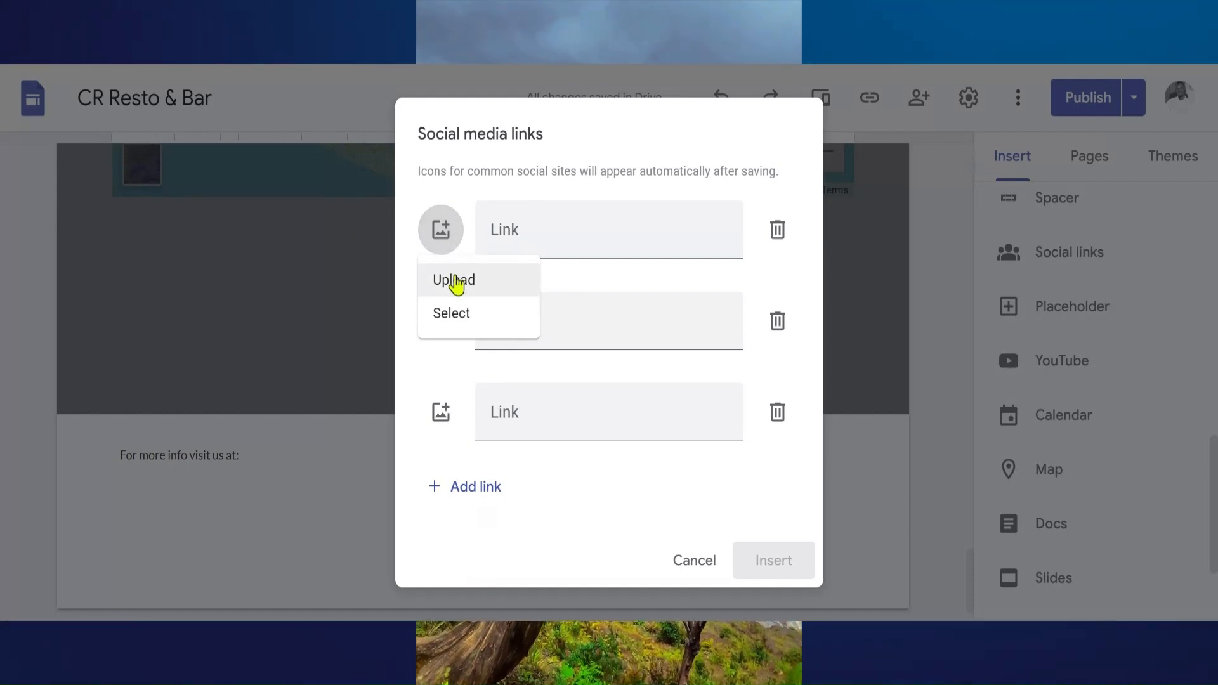
pyautogui.click(454, 283)
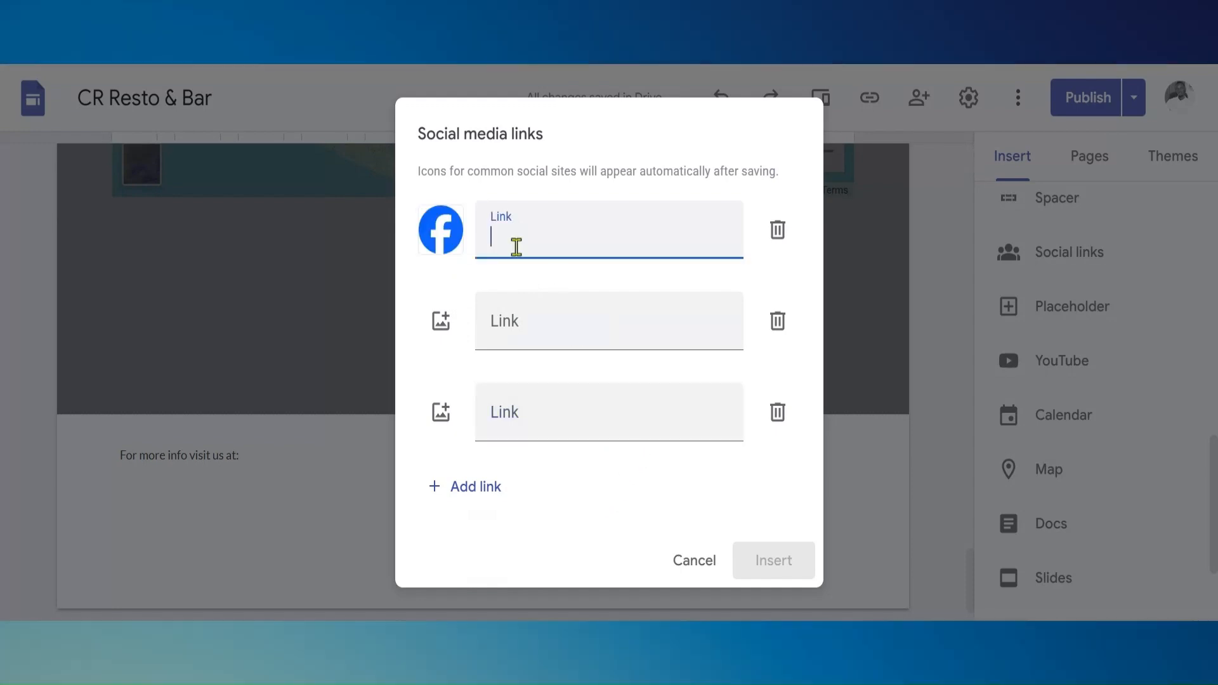
pyautogui.hotkey('ctrl', 'v')
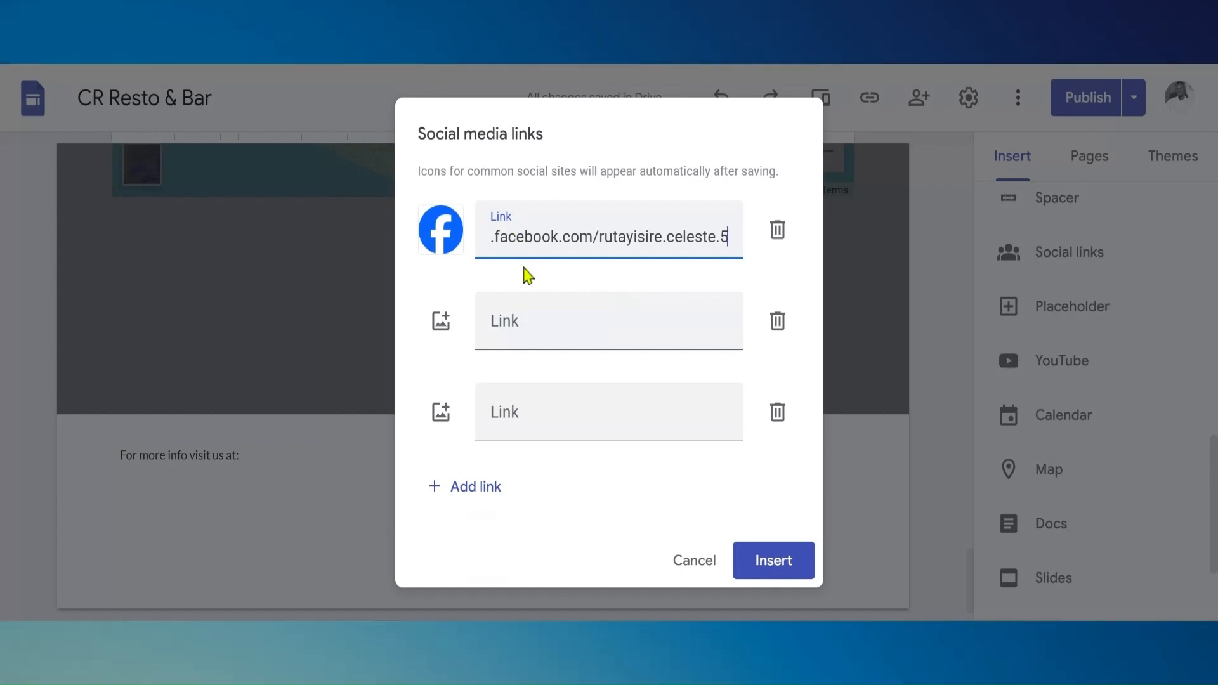
# Upload the Gmail icon for the second social link and paste the contact's mailto address as its link
pyautogui.click(447, 321)
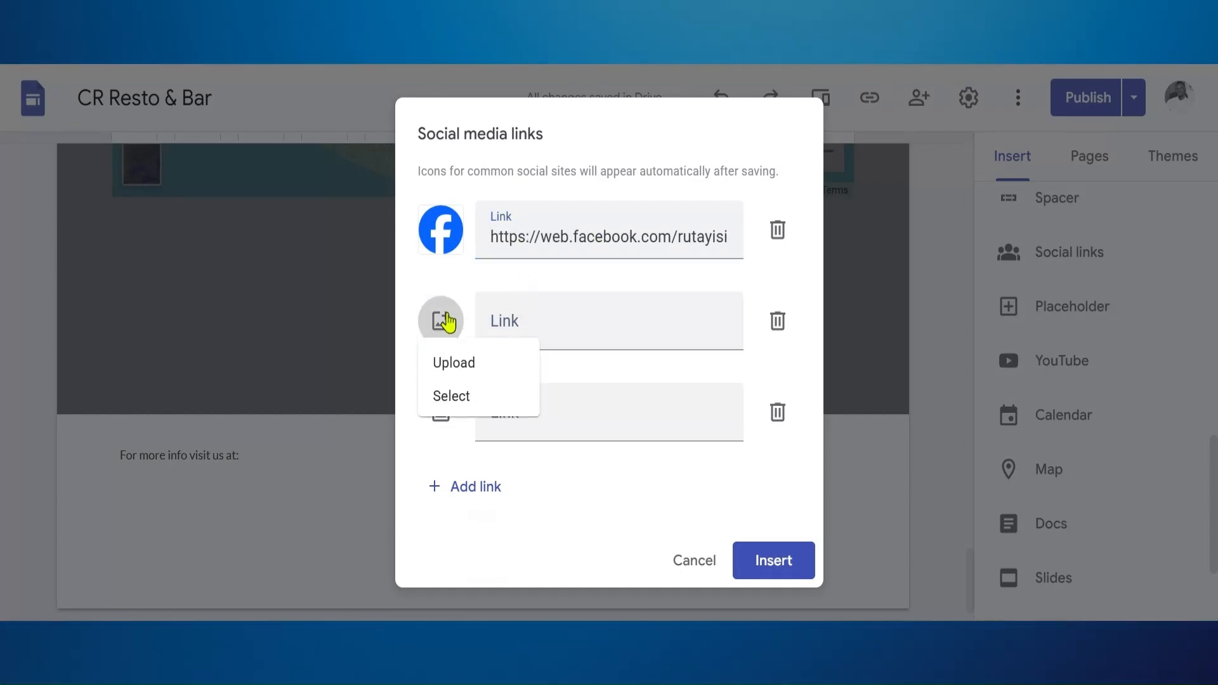
pyautogui.click(455, 371)
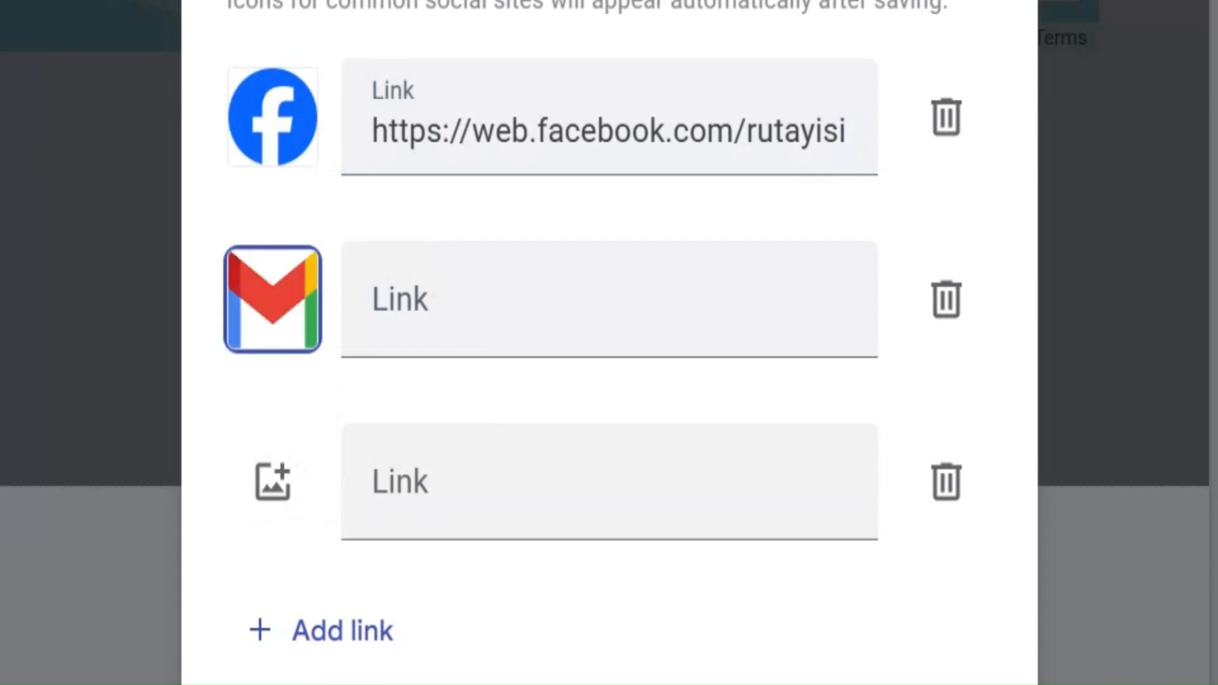
pyautogui.click(520, 299)
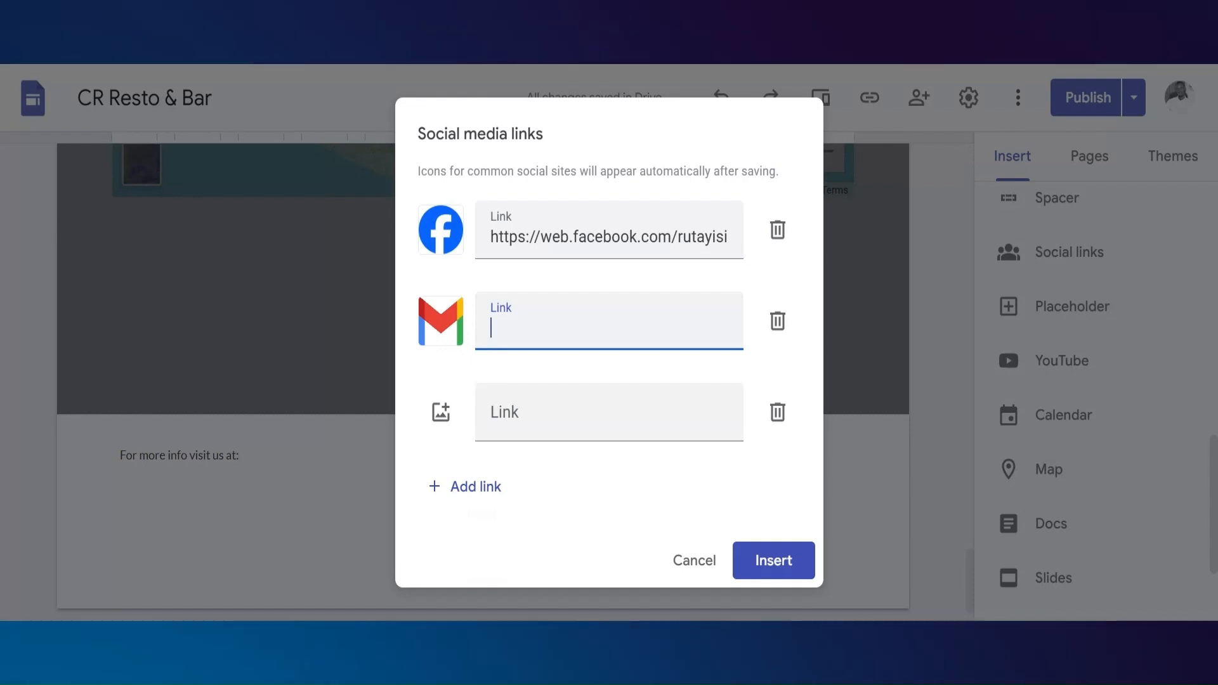
pyautogui.hotkey('ctrl', 'v')
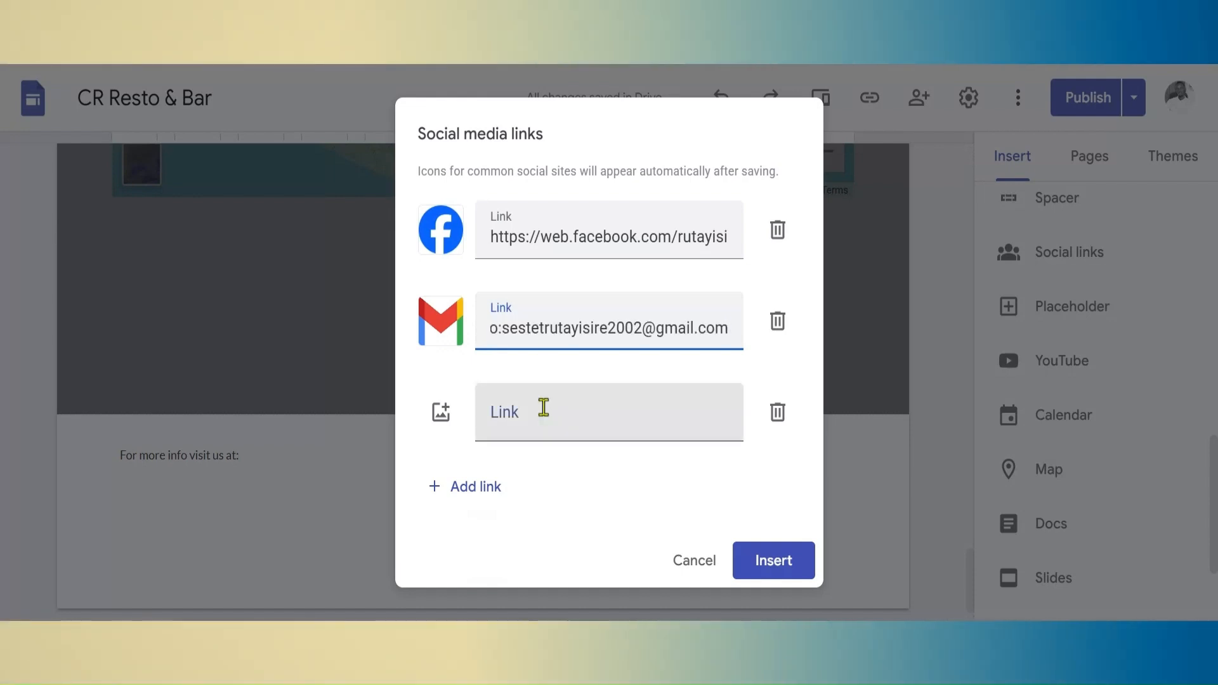
# Add the Instagram and LinkedIn profile links to the social links, each with its own uploaded icon
pyautogui.click(544, 421)
pyautogui.click(441, 413)
pyautogui.click(609, 412)
pyautogui.write('https://www.instagram.com/cr.rutayisire/?hl=en')
pyautogui.click(466, 486)
pyautogui.click(443, 450)
pyautogui.click(454, 490)
pyautogui.click(498, 445)
pyautogui.hotkey('ctrl', 'v')
# Add the X profile and WhatsApp channel links to the social links, each with its own icon
pyautogui.click(470, 515)
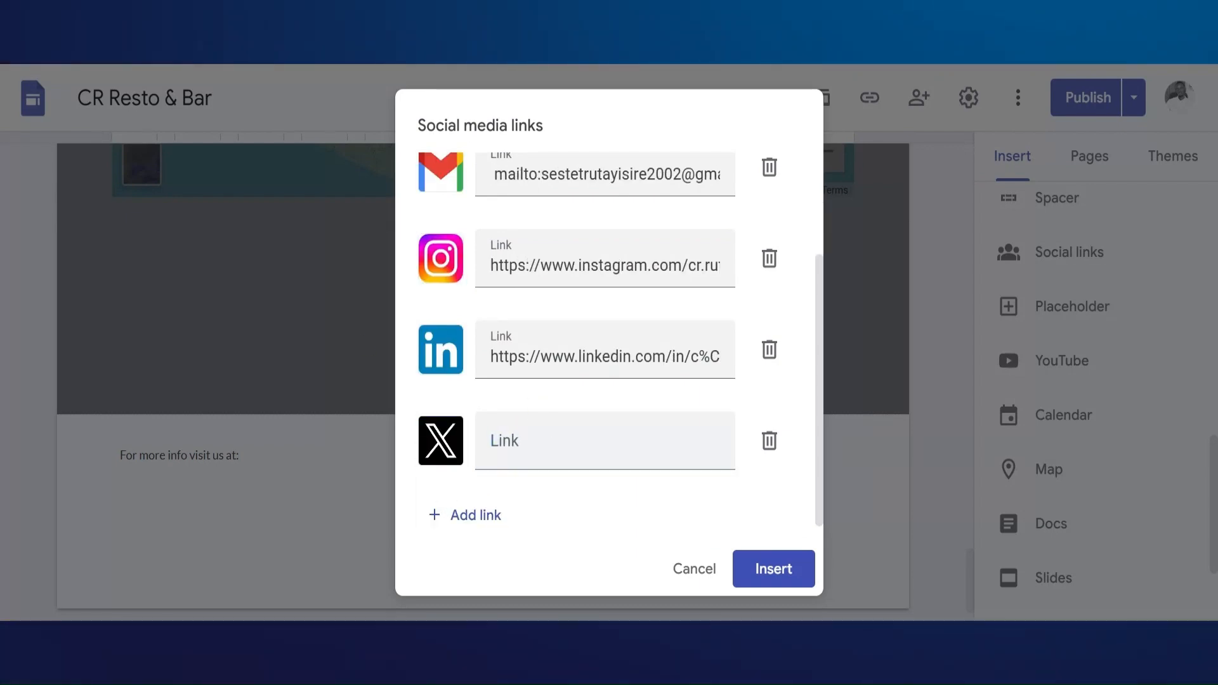
pyautogui.click(474, 515)
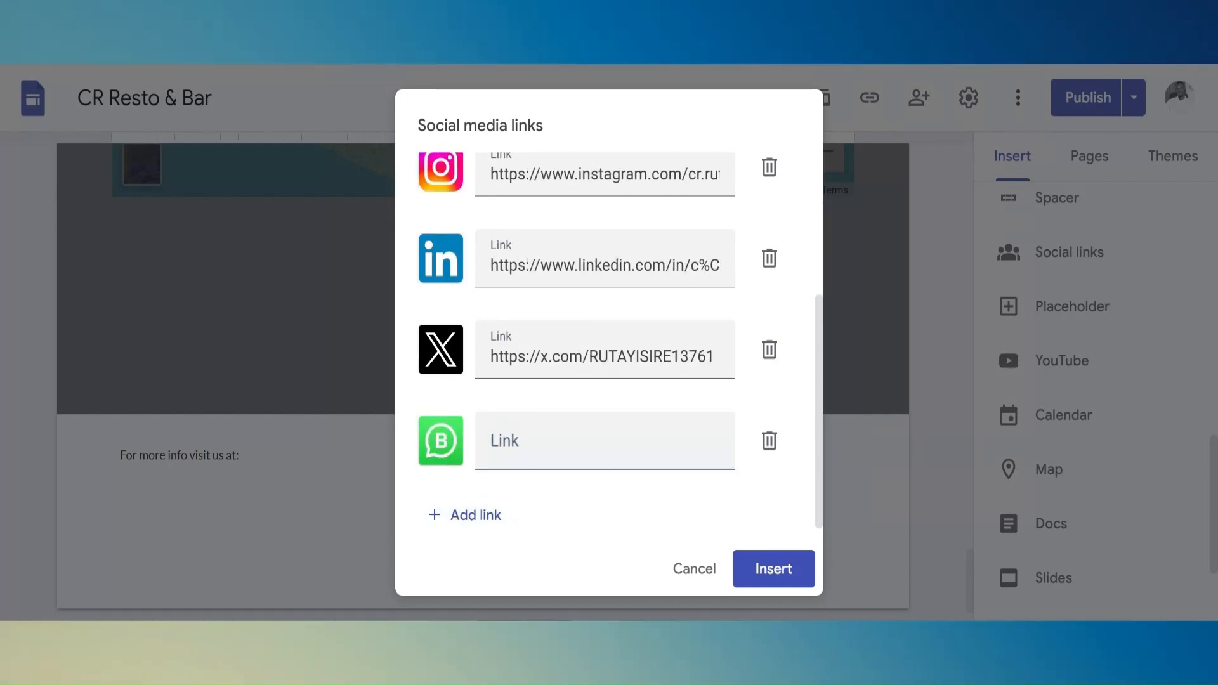
pyautogui.click(605, 441)
pyautogui.hotkey('ctrl', 'v')
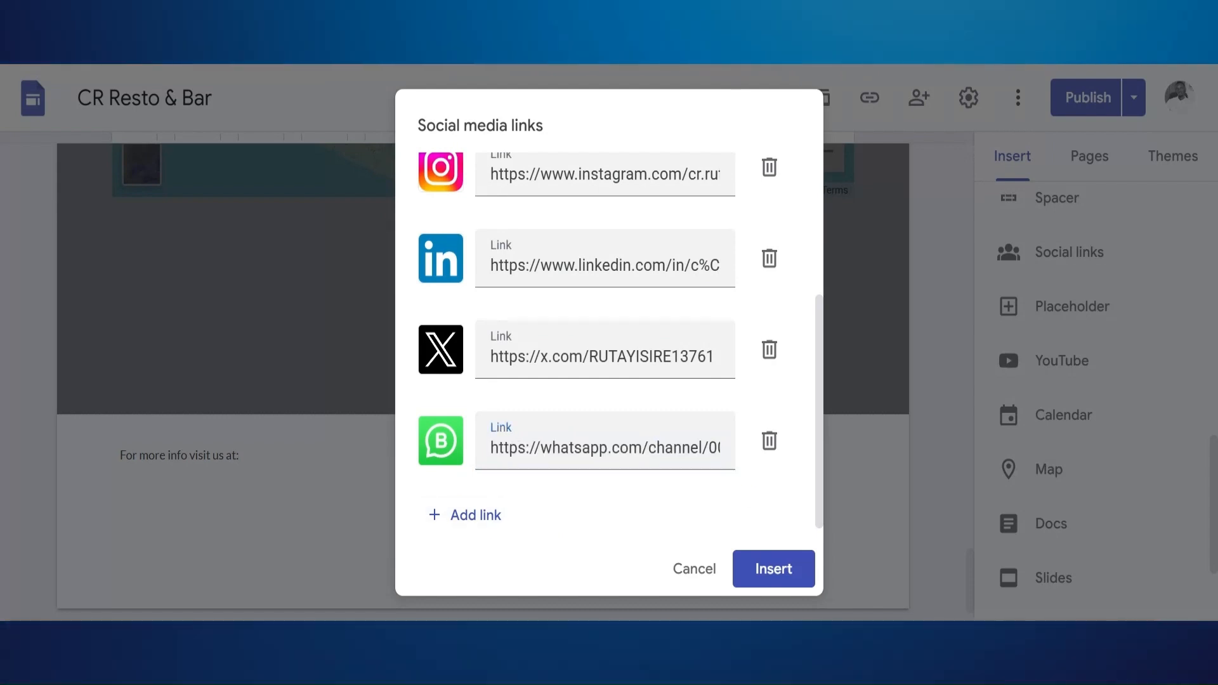
# Add a YouTube link with its icon, review the whole list of links and insert the social links
pyautogui.click(475, 514)
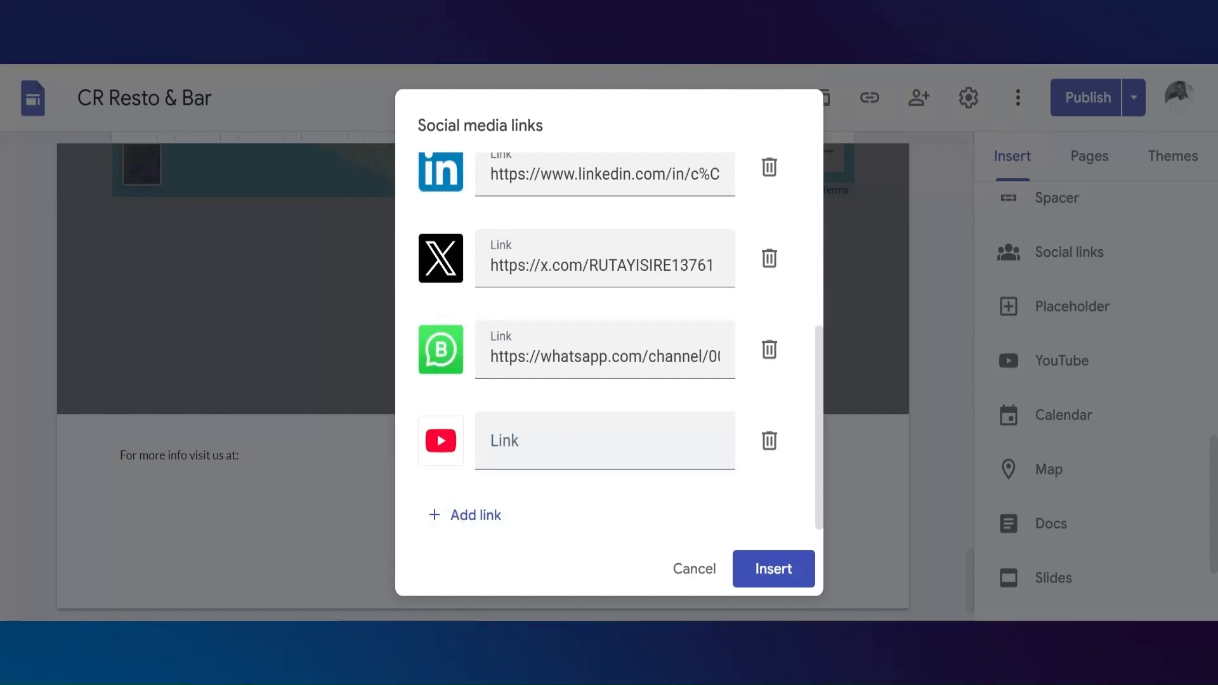
pyautogui.hotkey('ctrl', 'v')
pyautogui.moveTo(820, 404); pyautogui.dragTo(812, 203)
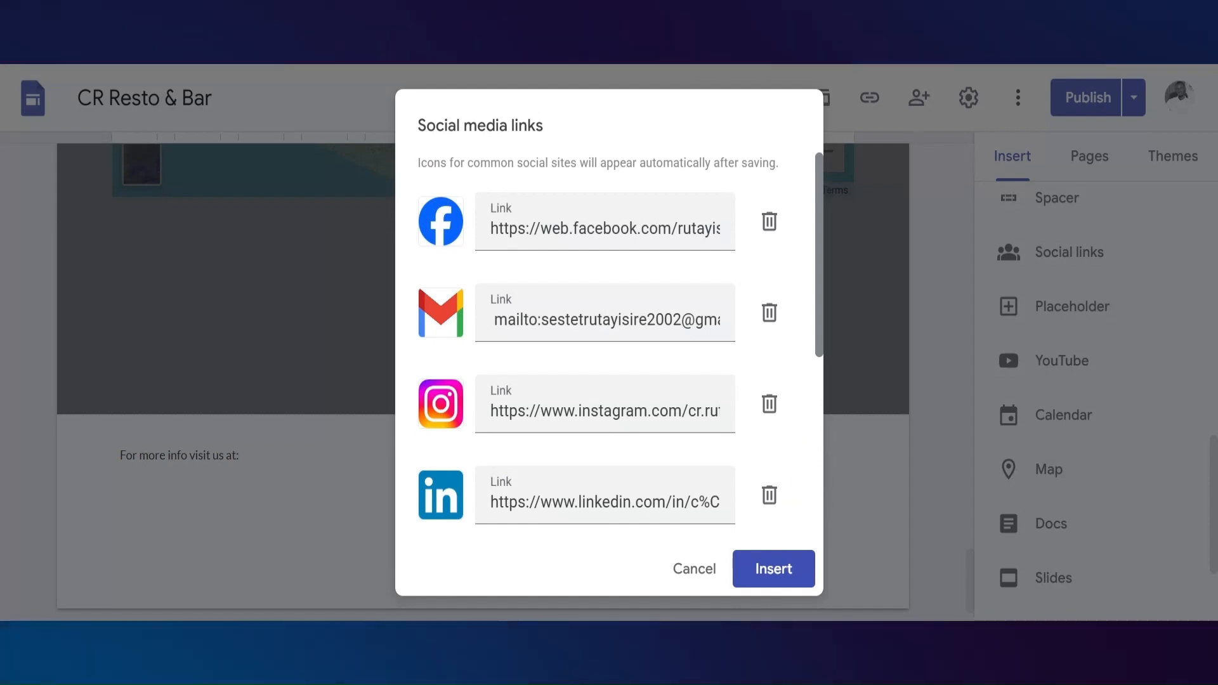
pyautogui.moveTo(822, 191); pyautogui.dragTo(833, 286)
pyautogui.scroll(3, 833, 286)
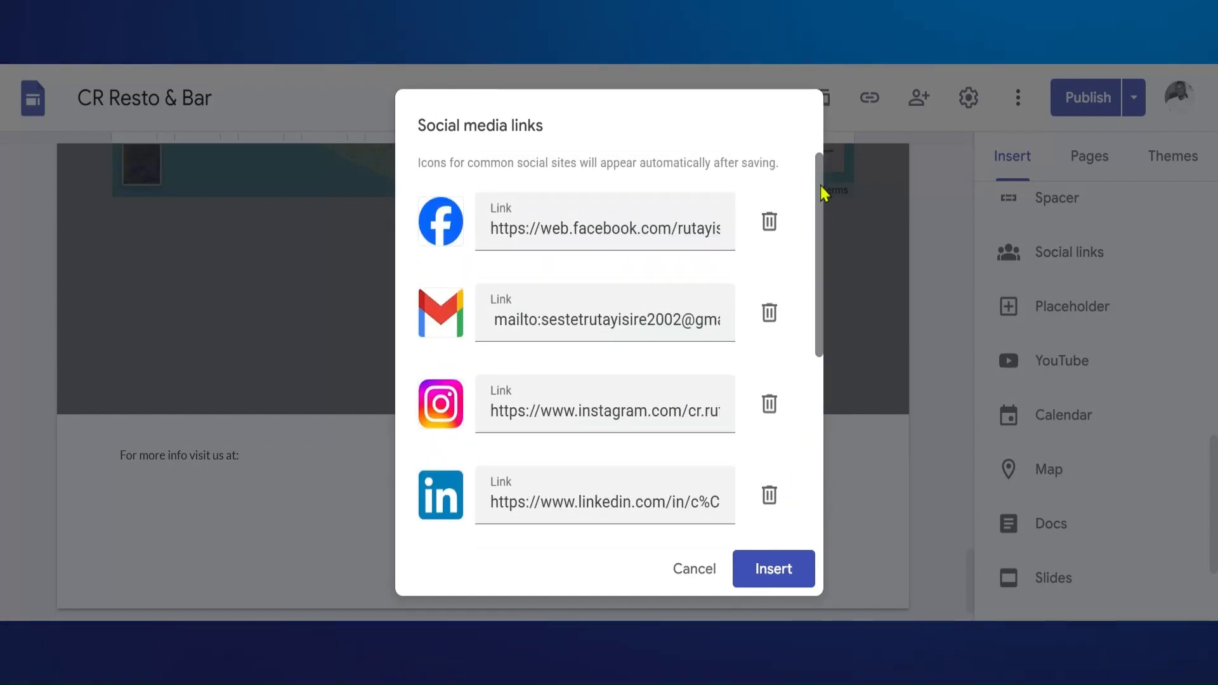
pyautogui.moveTo(822, 193); pyautogui.dragTo(837, 416)
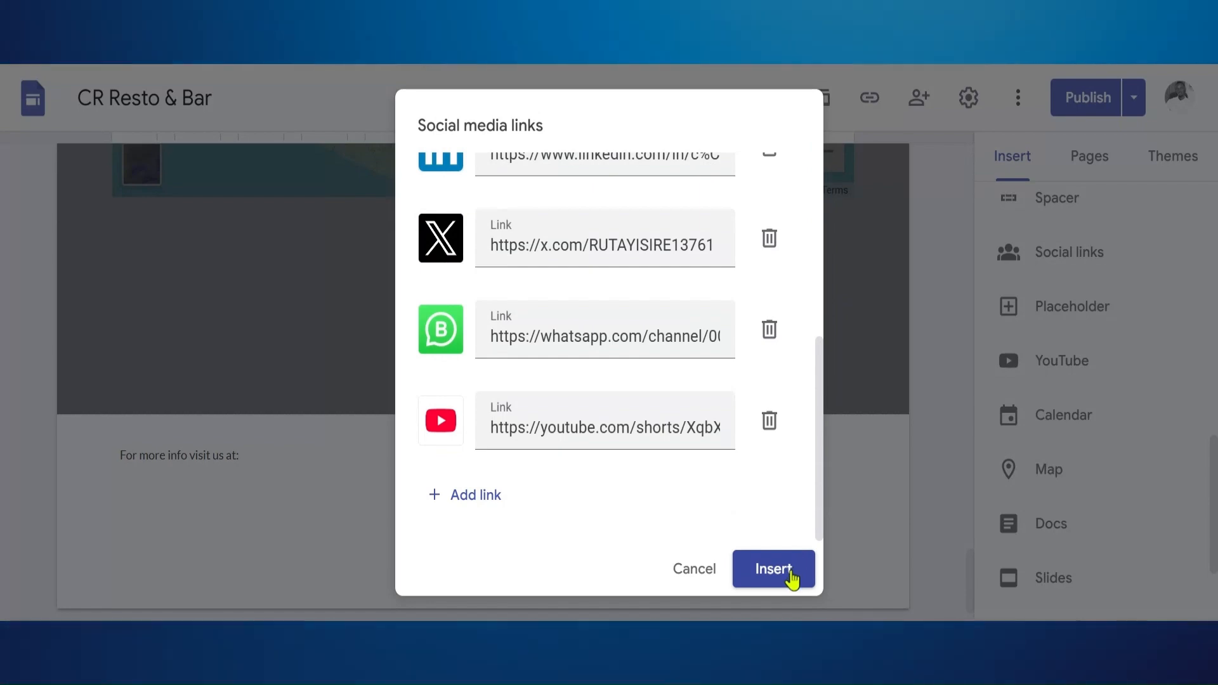
pyautogui.click(774, 569)
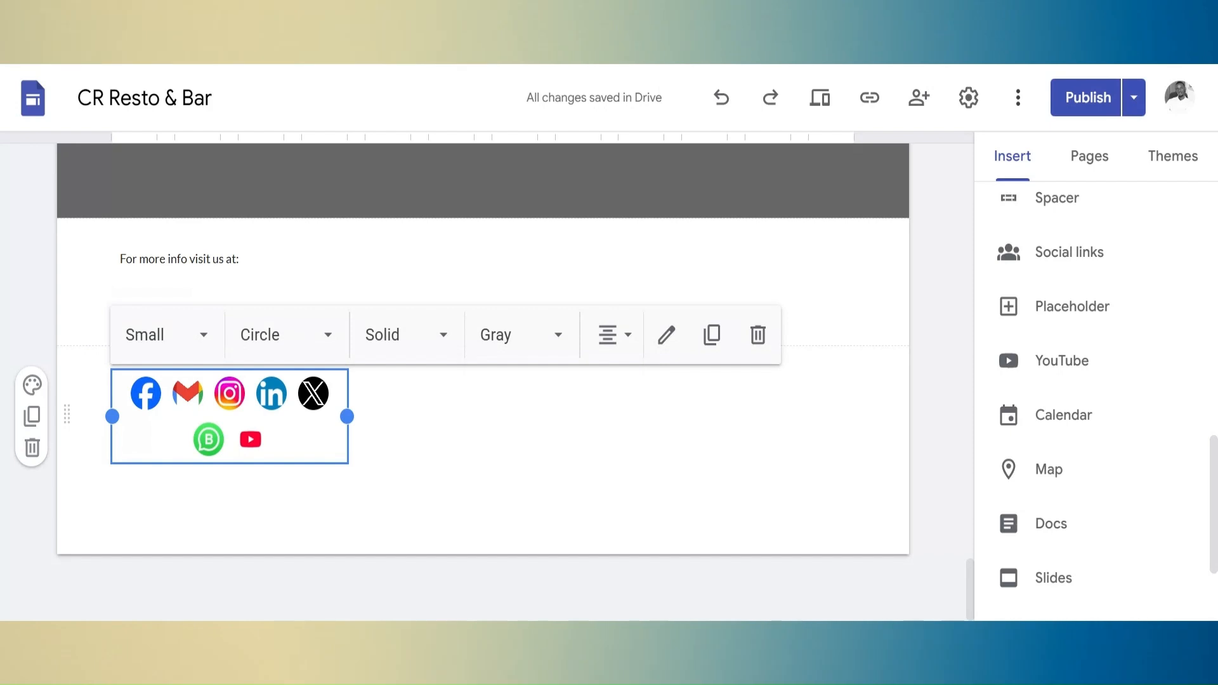
# Widen the social icons into a single row and move them into the section of the footer text, directly below it
pyautogui.moveTo(347, 417); pyautogui.dragTo(367, 423)
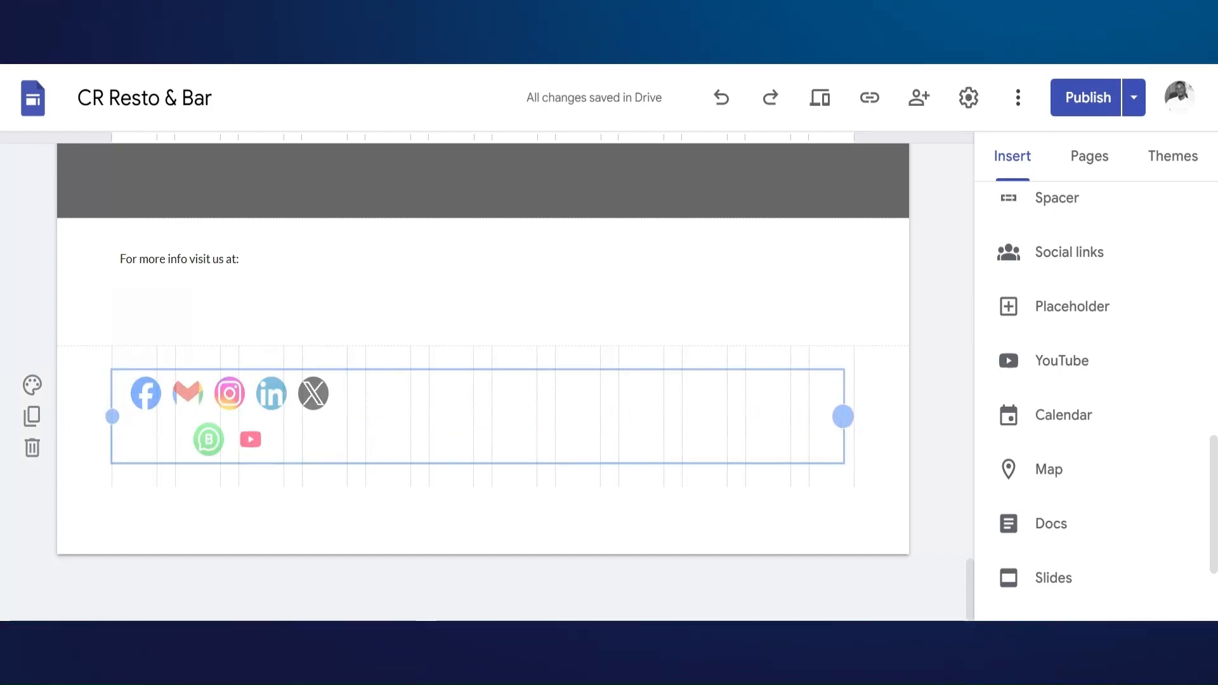
pyautogui.moveTo(894, 416); pyautogui.dragTo(893, 418)
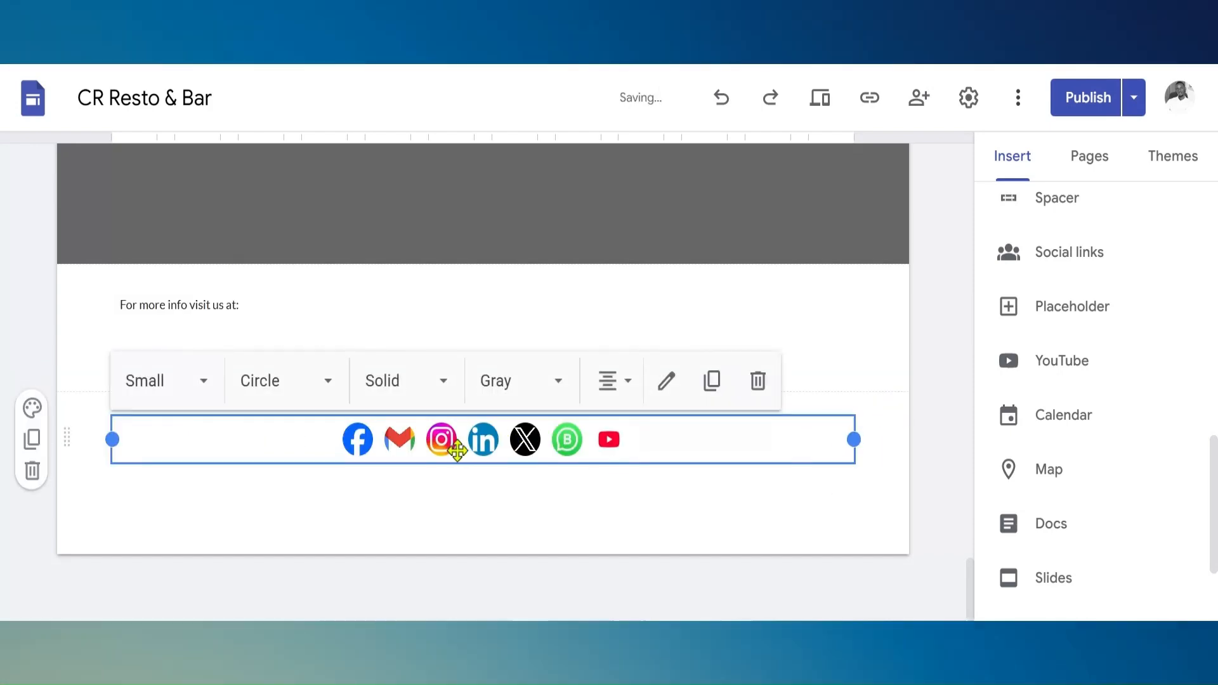
pyautogui.moveTo(501, 451); pyautogui.dragTo(491, 514)
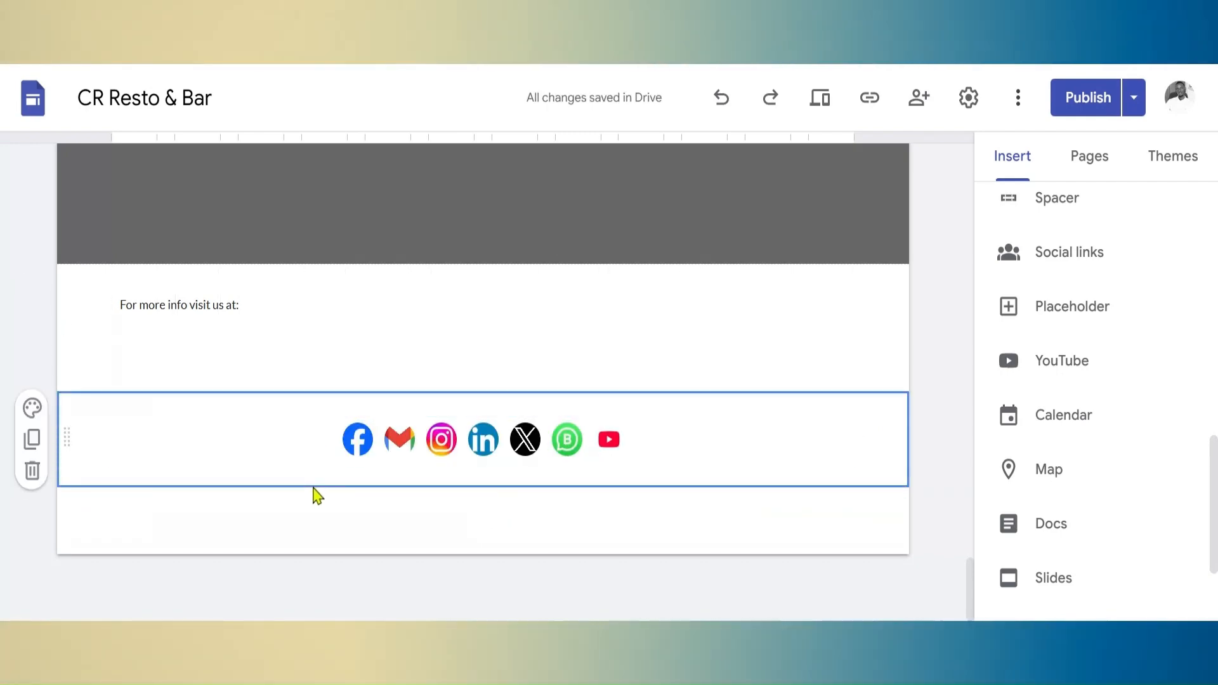
pyautogui.click(34, 411)
# Format the footer text "For more info visit us at:" with Lato Light, font size 11 and bold
pyautogui.click(145, 355)
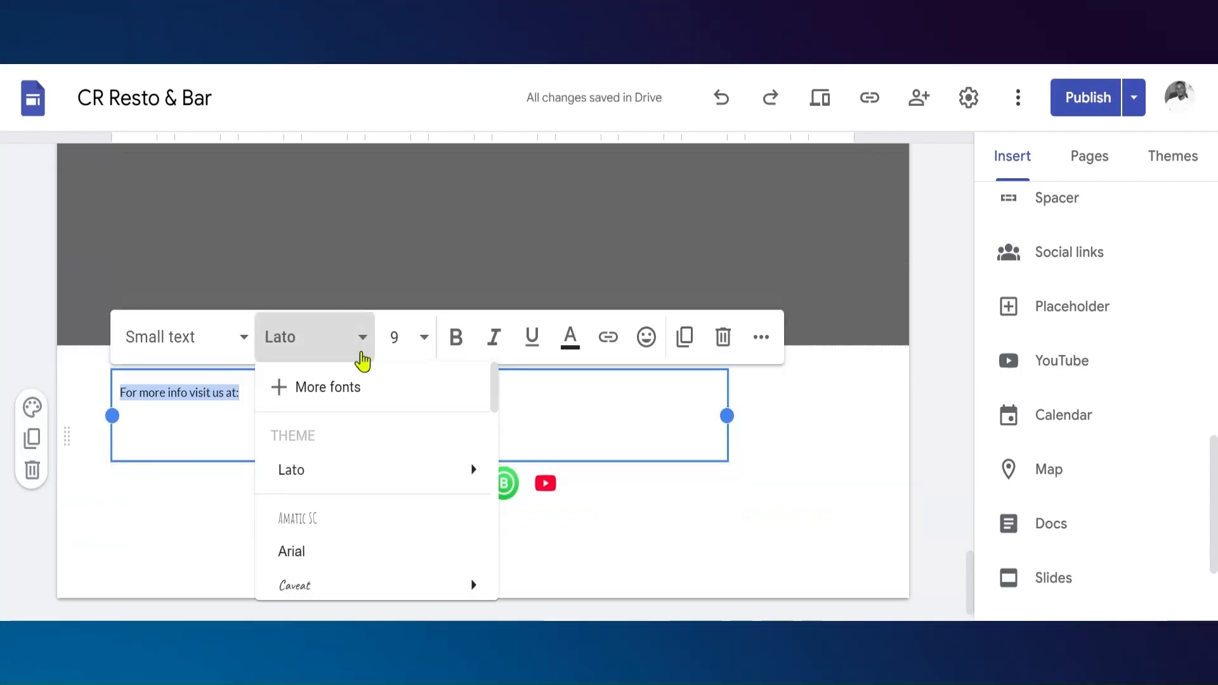
pyautogui.moveTo(317, 482)
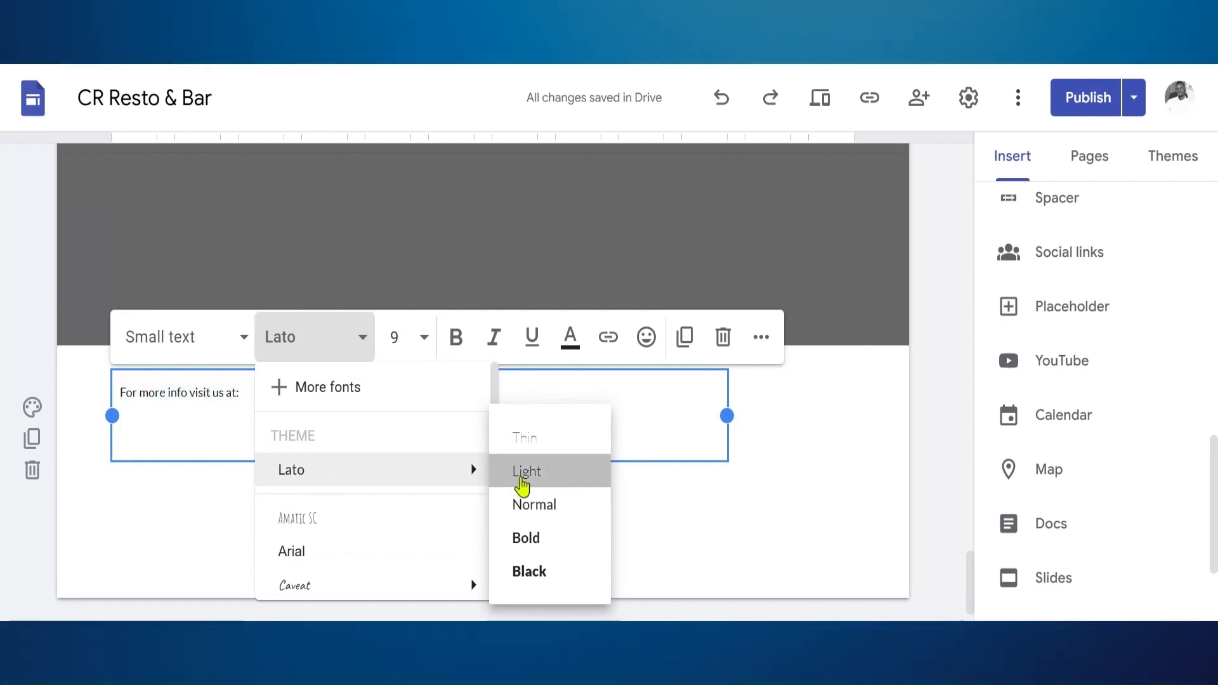
pyautogui.click(521, 485)
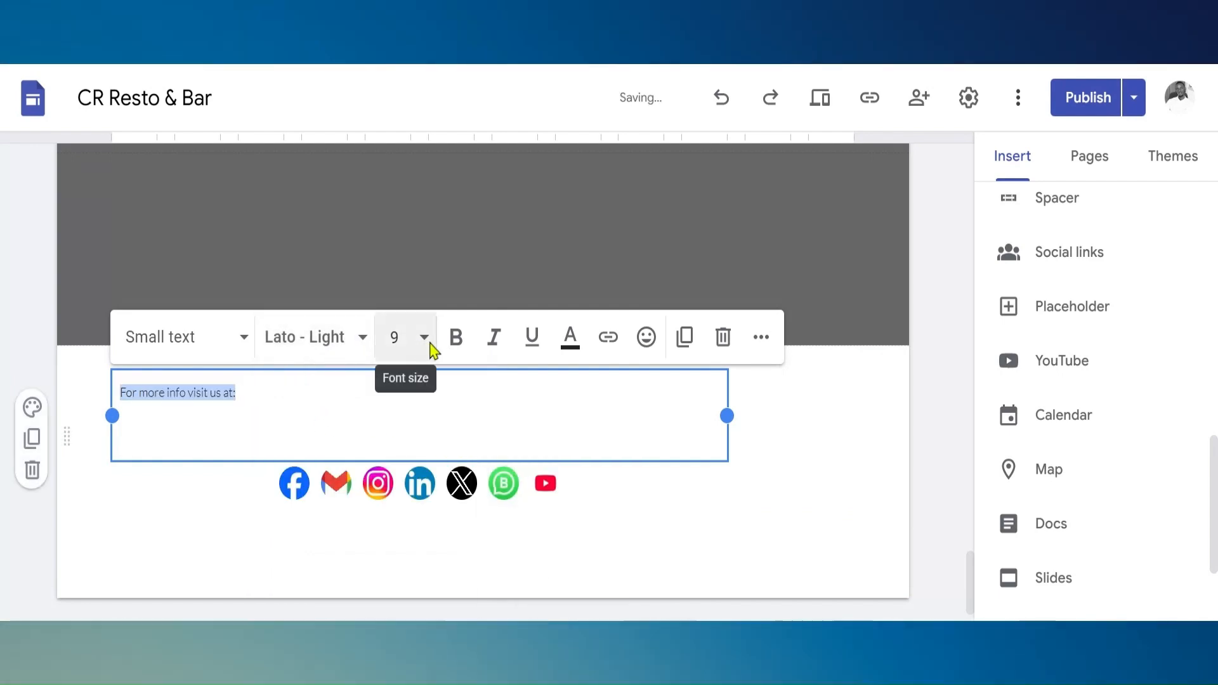
pyautogui.click(424, 338)
pyautogui.click(406, 550)
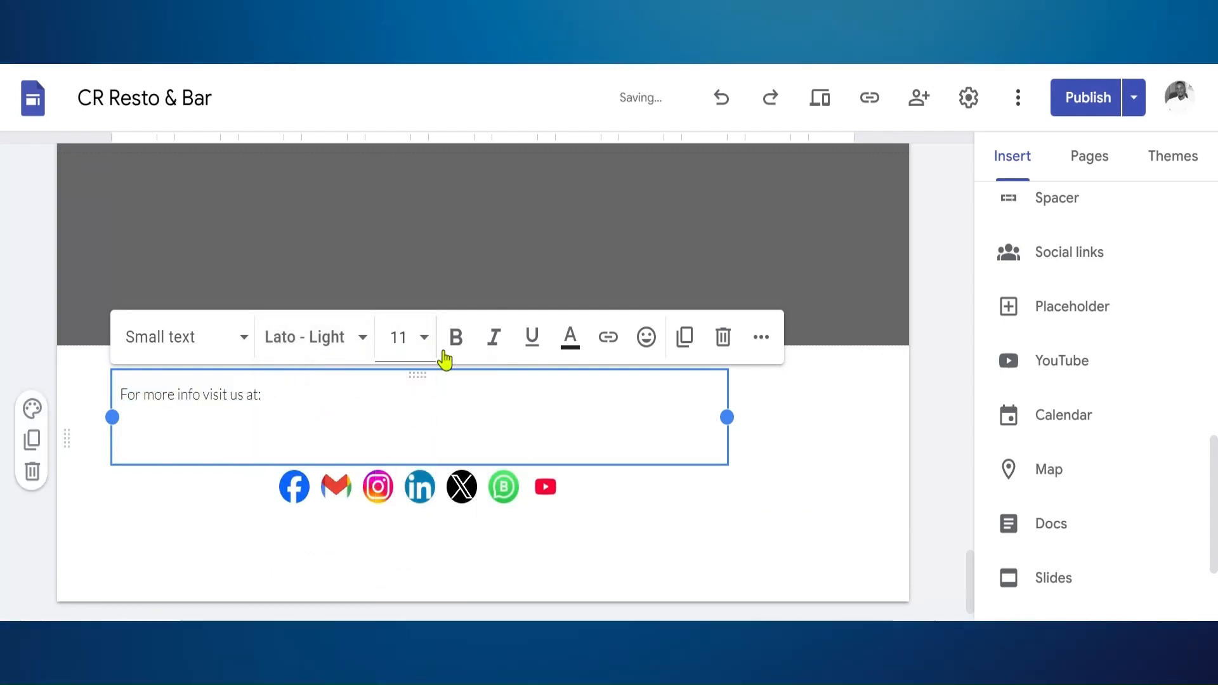
pyautogui.click(455, 338)
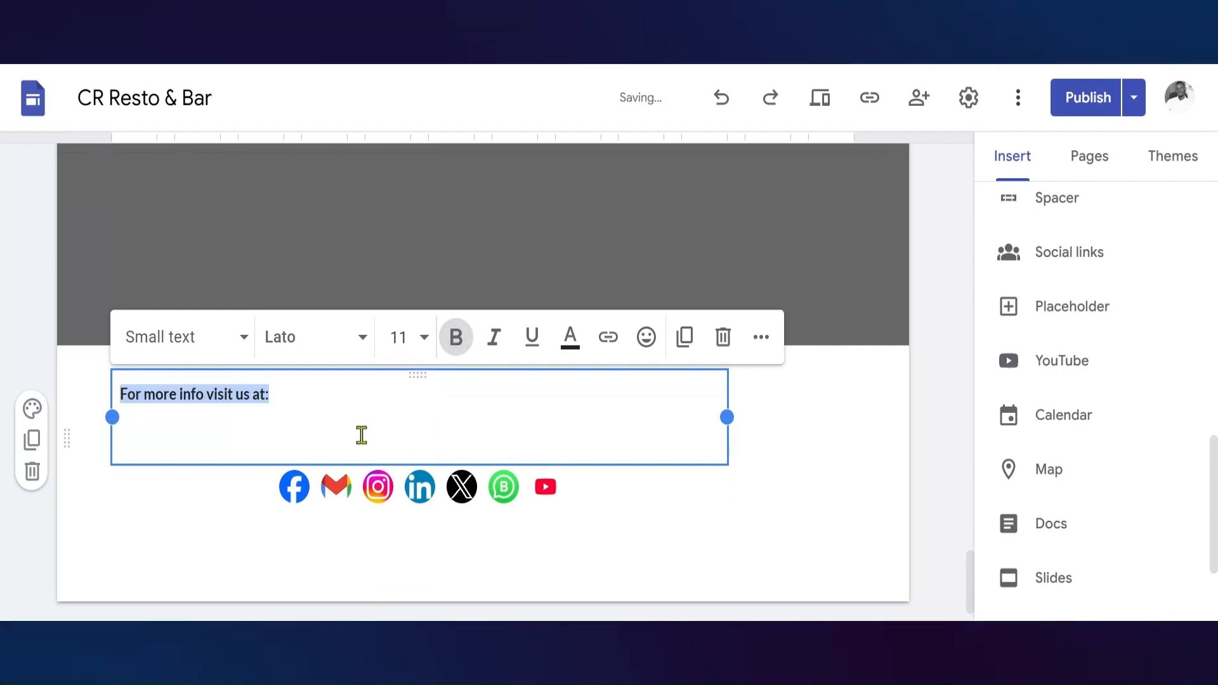
# Give the footer section with the text and social icons a light grey background
pyautogui.click(220, 542)
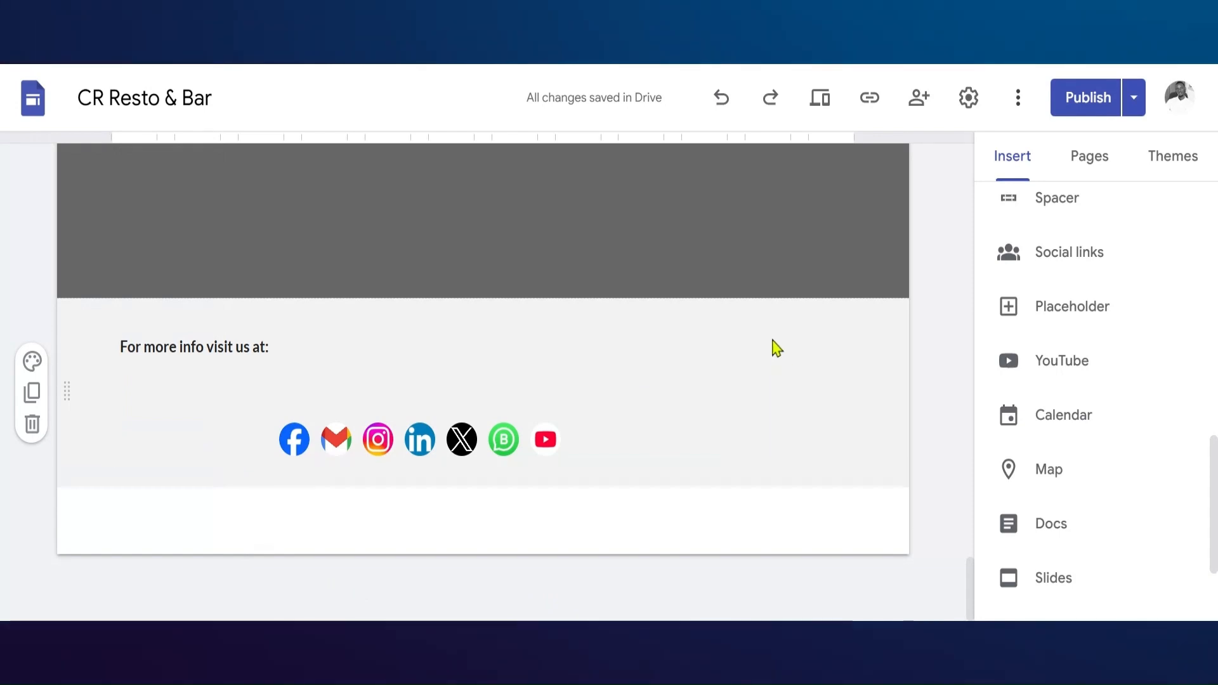
pyautogui.click(724, 328)
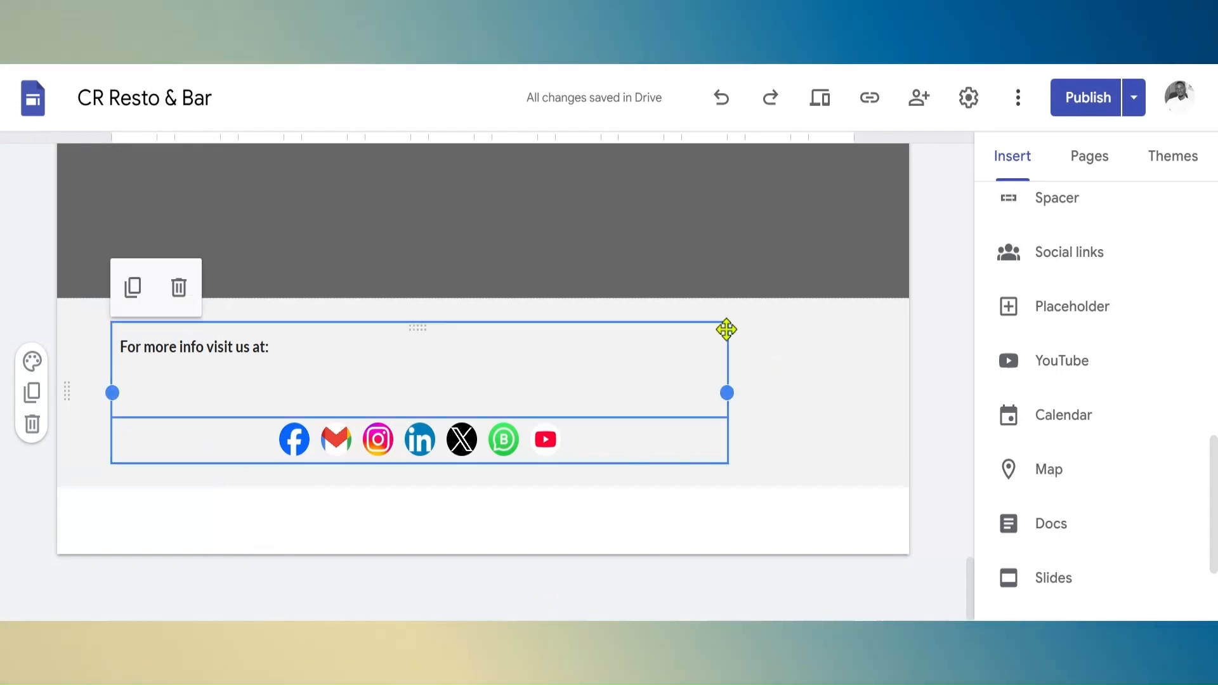
pyautogui.click(865, 359)
# Insert a narrow text box at the footer's right side reading "Location:" and, below it, "Mexico, Rwanda-Kigali"
pyautogui.moveTo(970, 586); pyautogui.dragTo(970, 562)
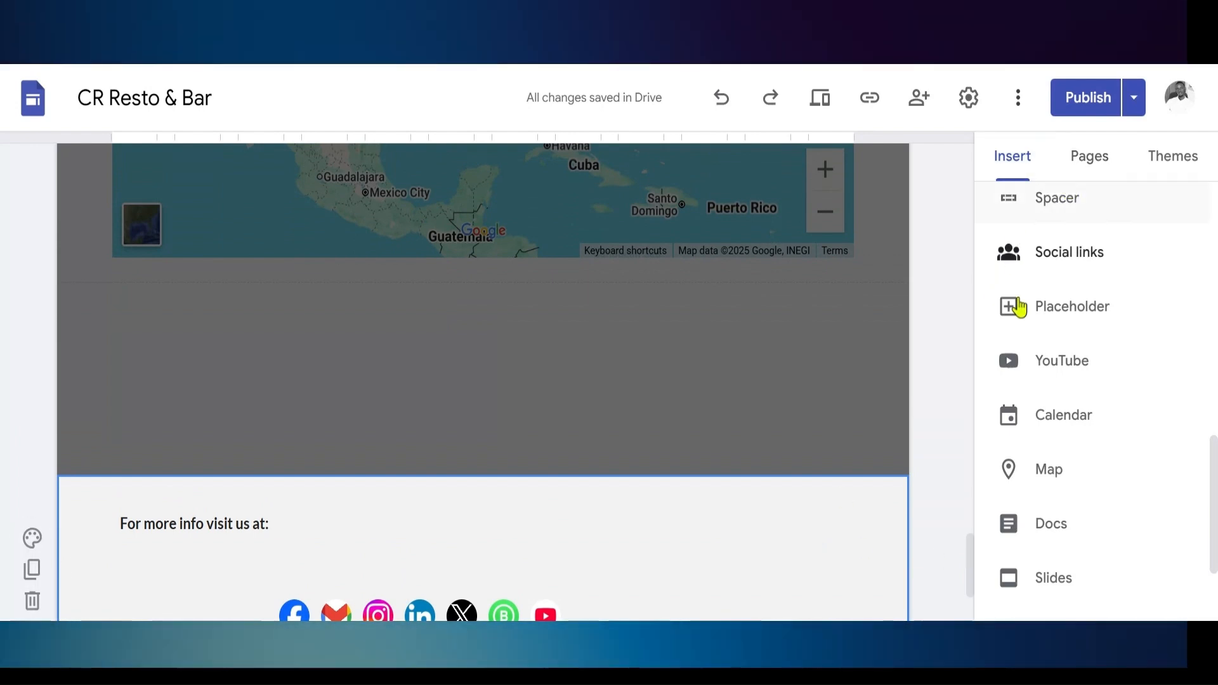
pyautogui.click(1214, 349)
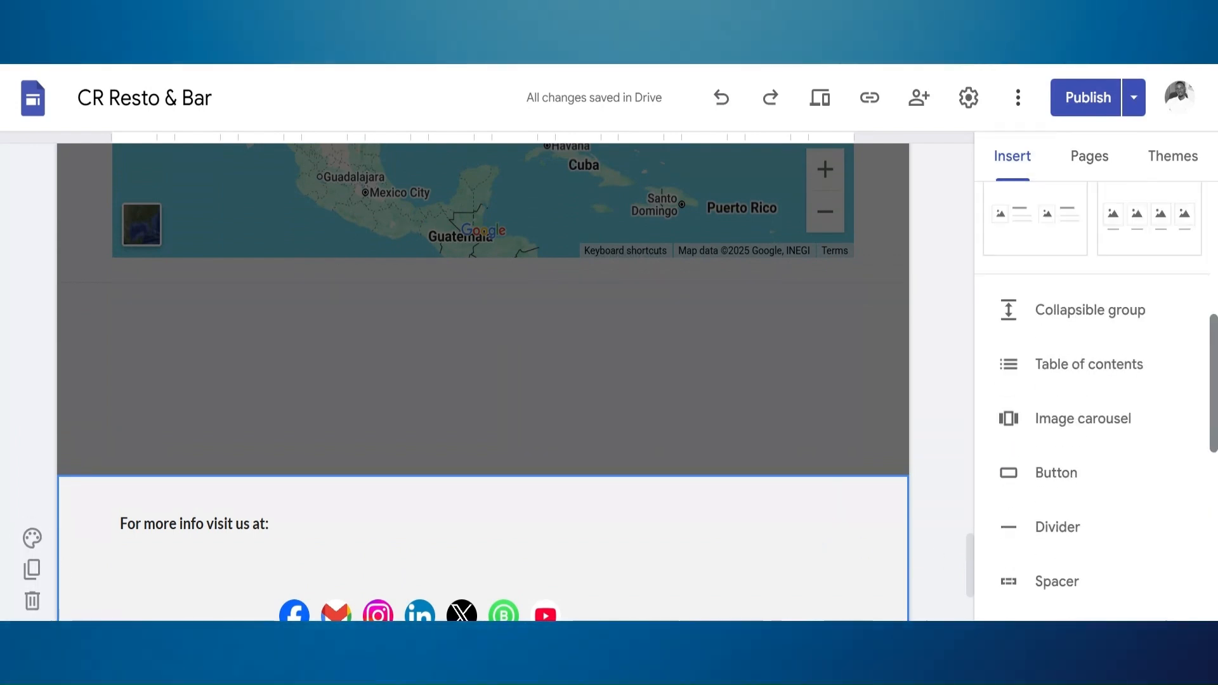
pyautogui.scroll(-2, 1091, 406)
pyautogui.moveTo(1214, 378); pyautogui.dragTo(1190, 223)
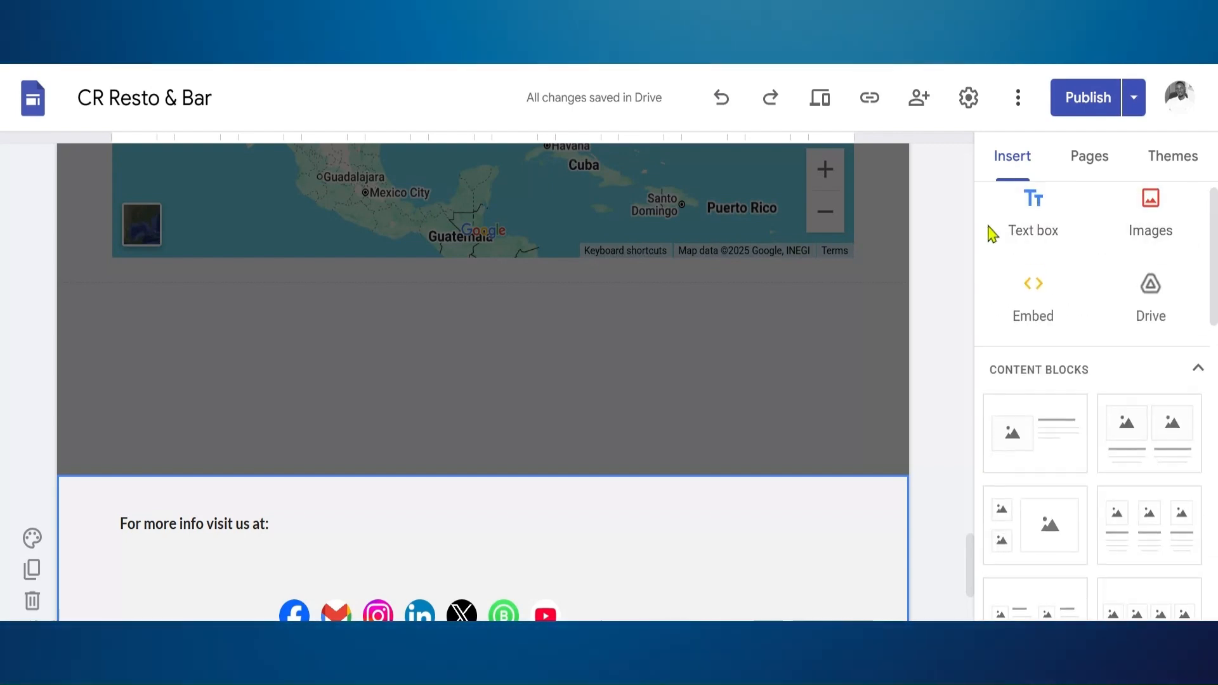
pyautogui.click(1011, 239)
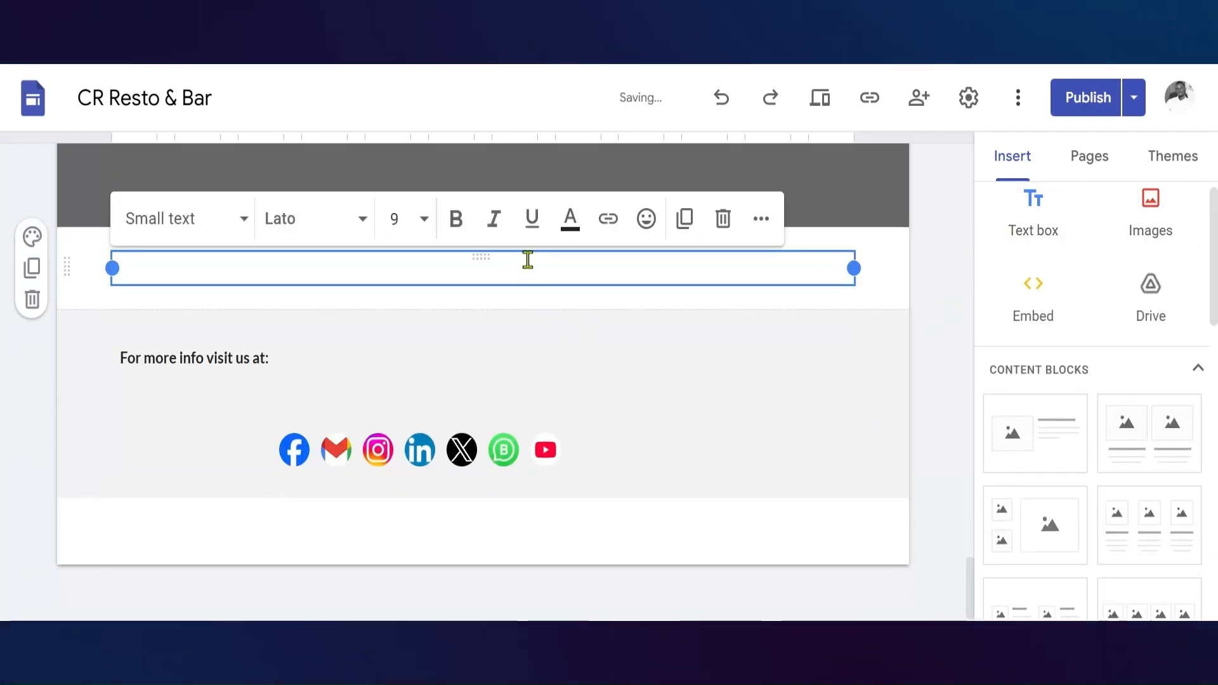
pyautogui.write('Location:')
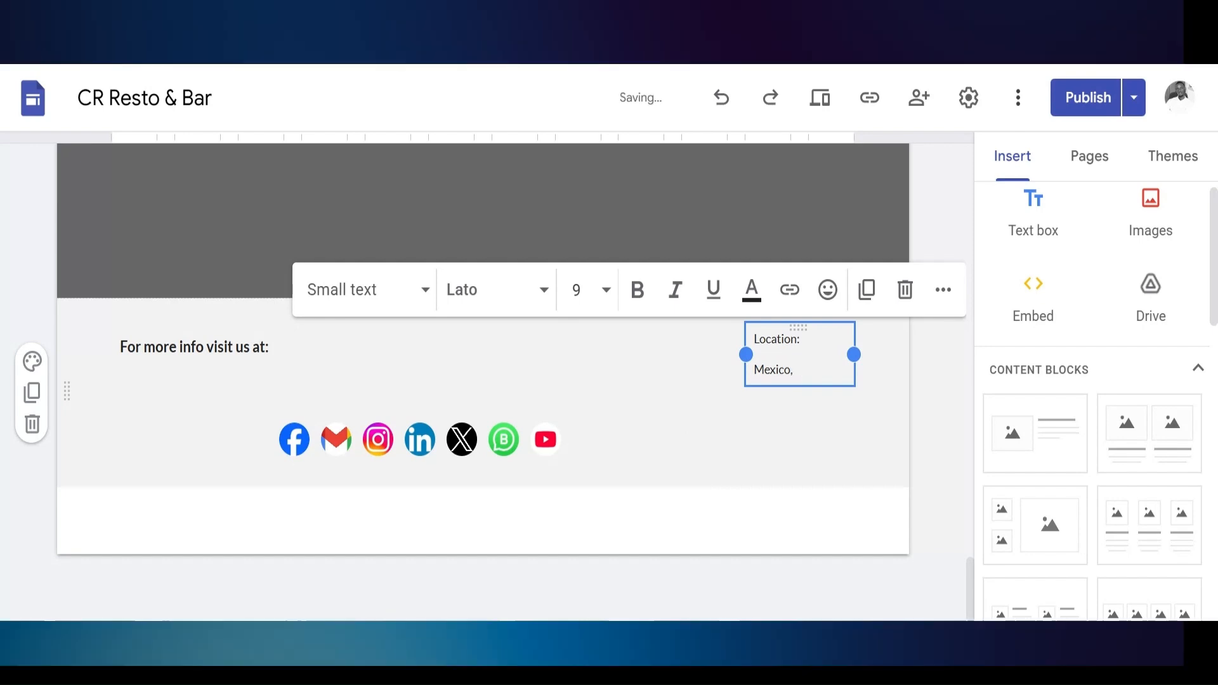
pyautogui.write('nda-Kigali')
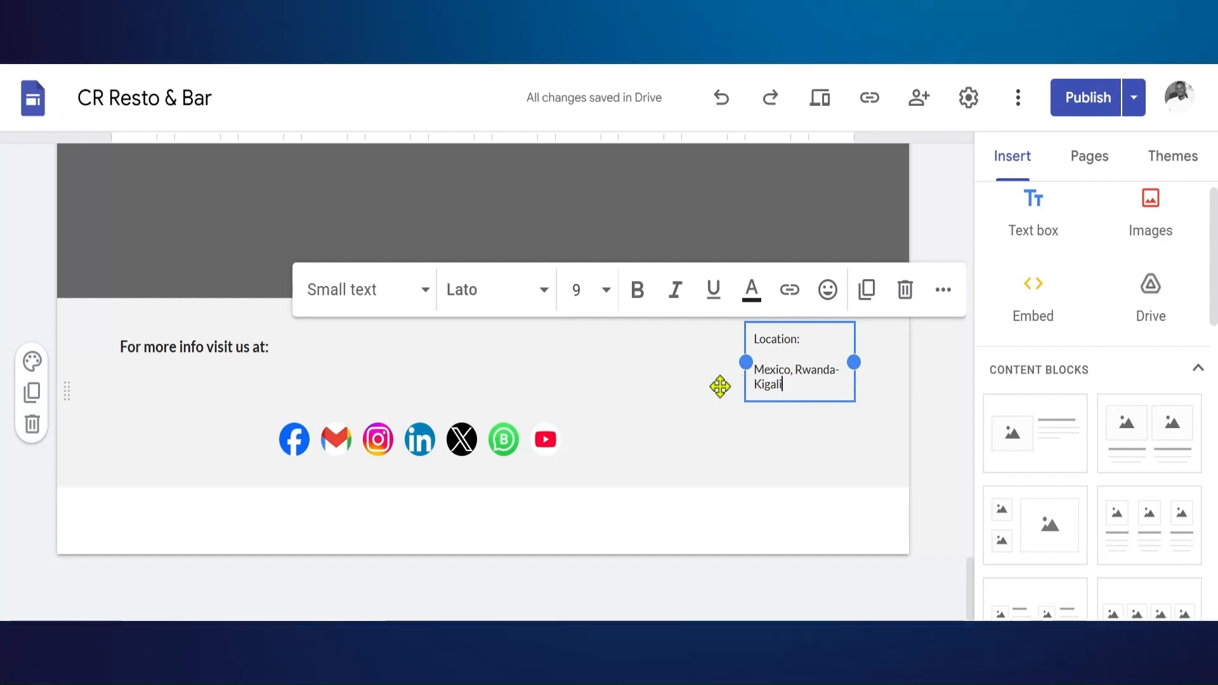
pyautogui.moveTo(856, 362); pyautogui.dragTo(867, 364)
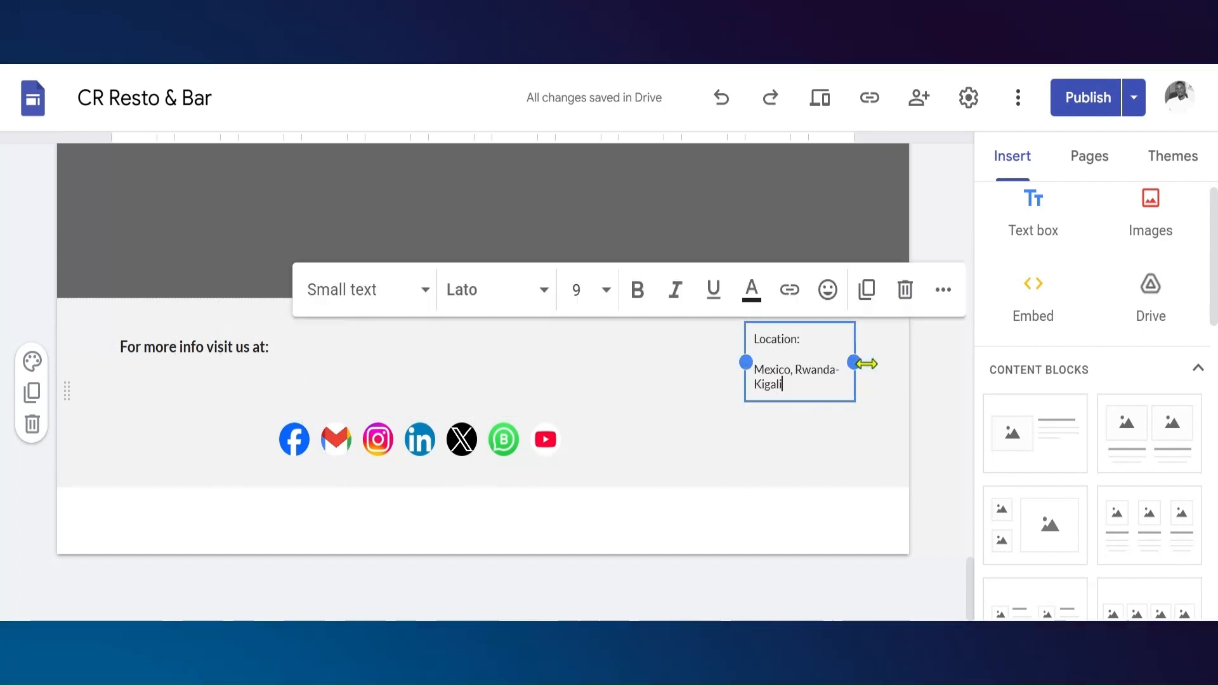
pyautogui.moveTo(812, 397); pyautogui.dragTo(813, 406)
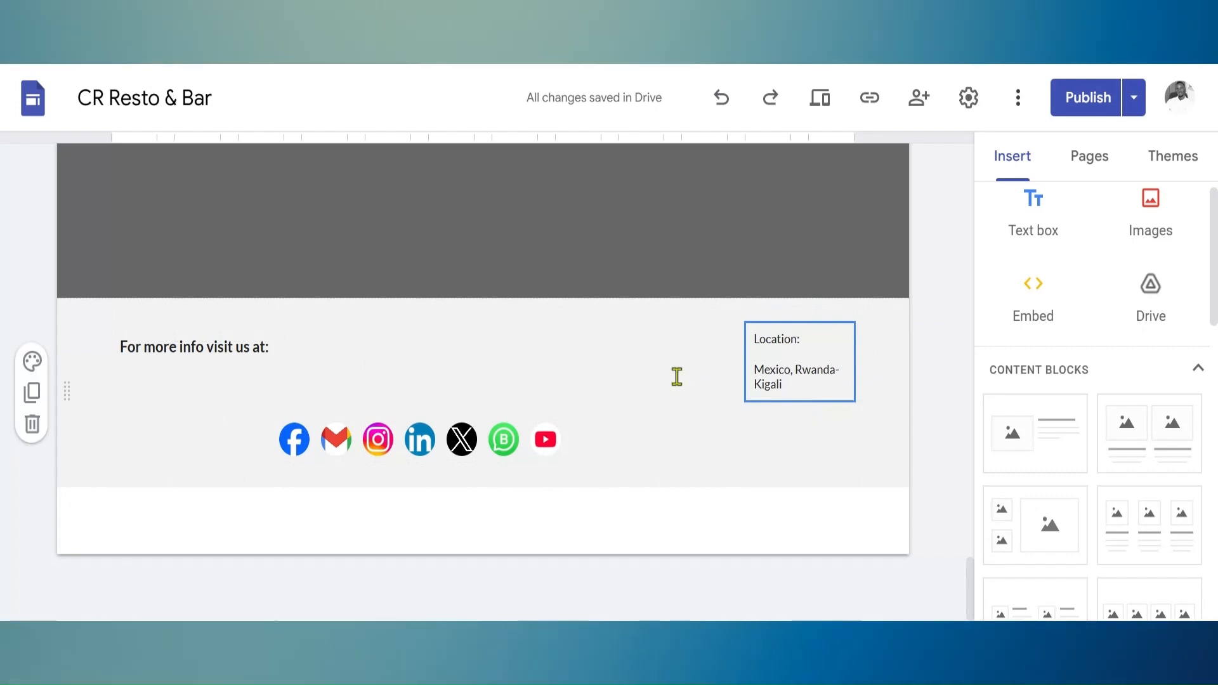
pyautogui.click(622, 350)
pyautogui.click(783, 453)
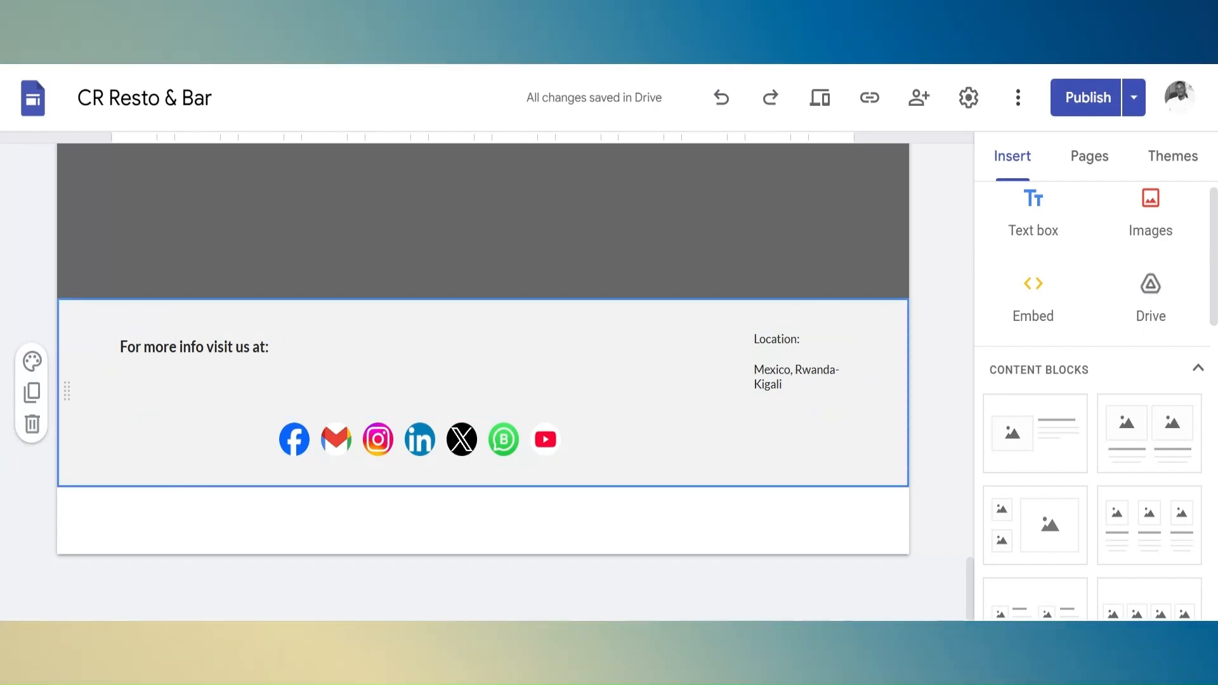
# Add the line "2025 CR resto & Bar all rights reserverd" below the address in the footer's location text box
pyautogui.click(770, 384)
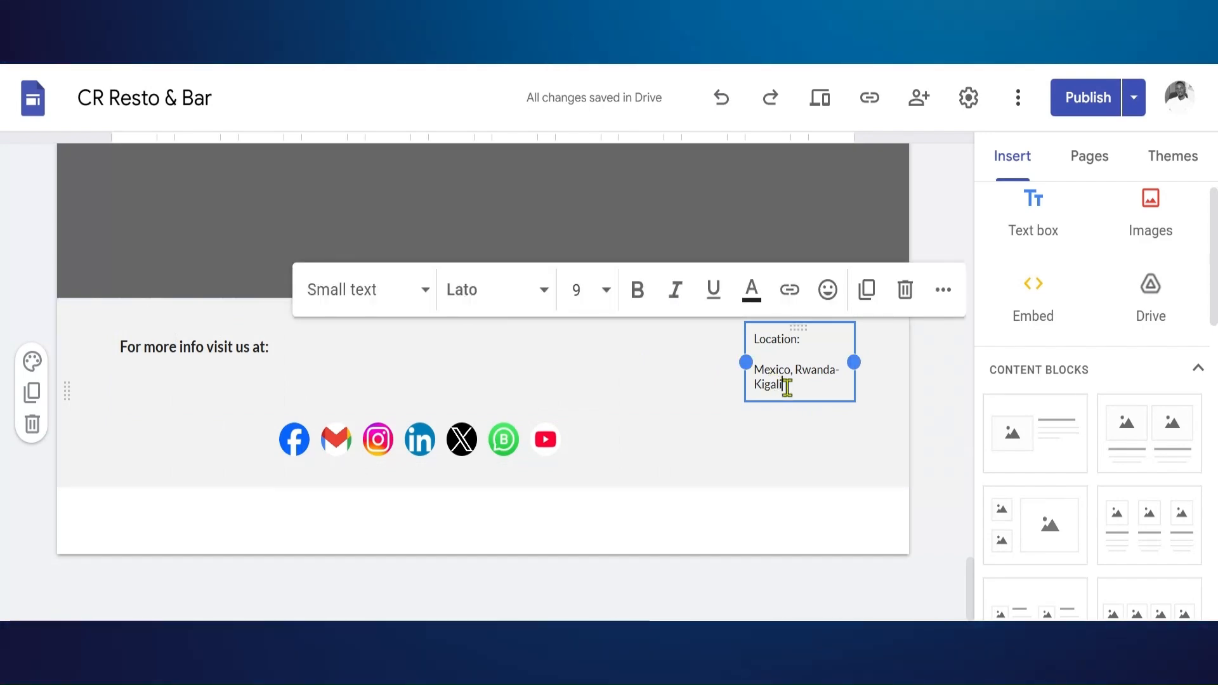
pyautogui.write('20')
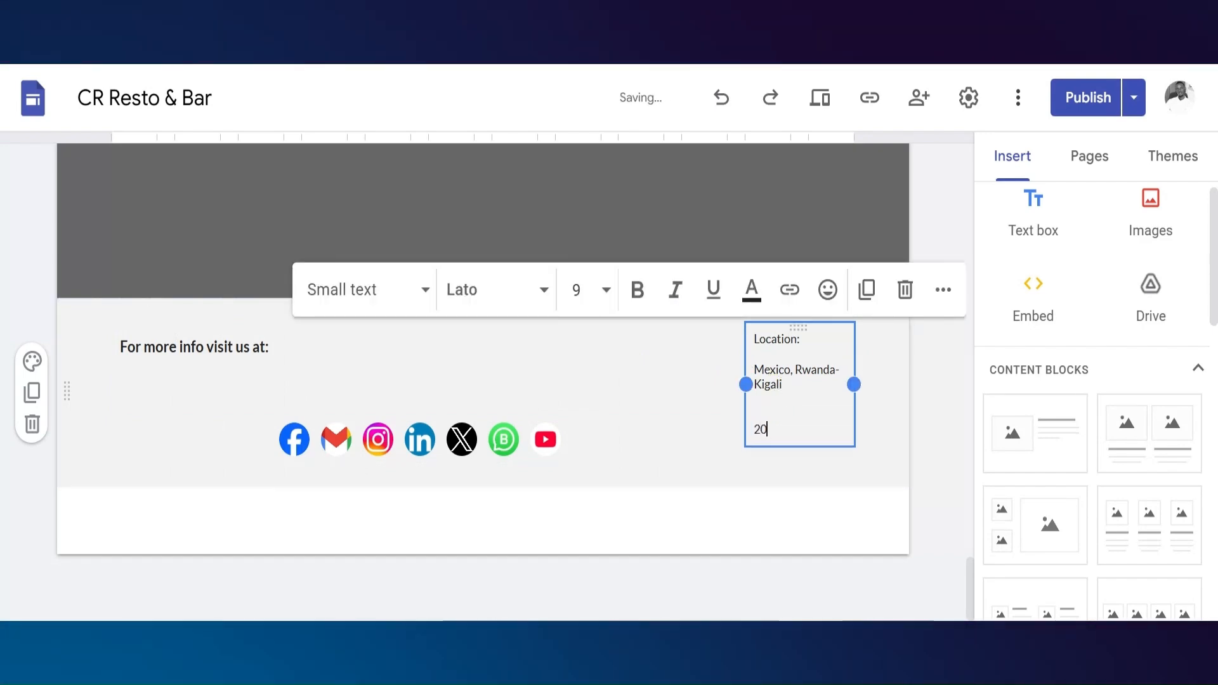
pyautogui.write('25')
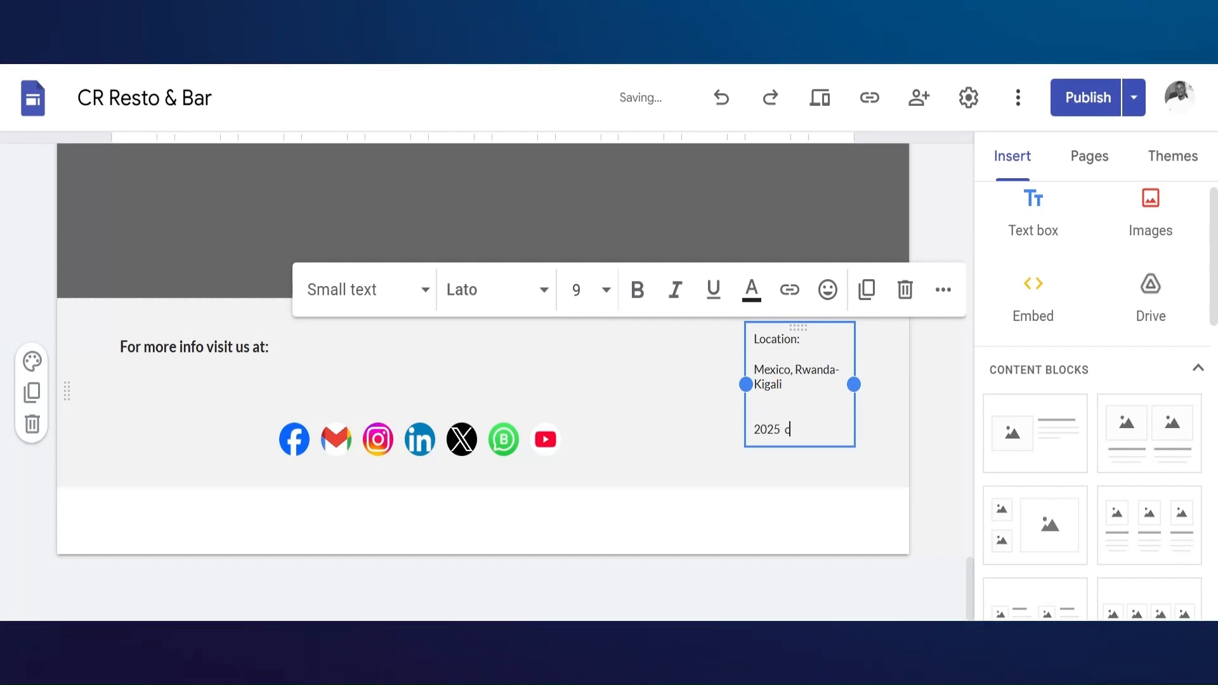
pyautogui.write(' CR')
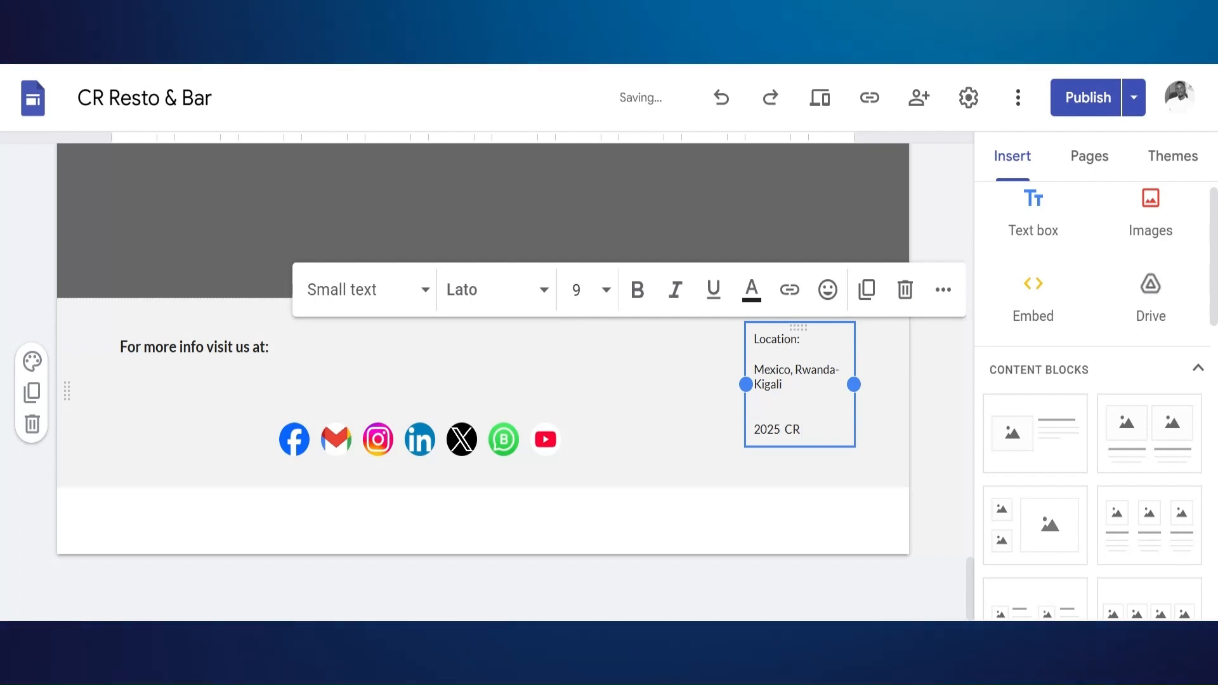
pyautogui.write(' resto')
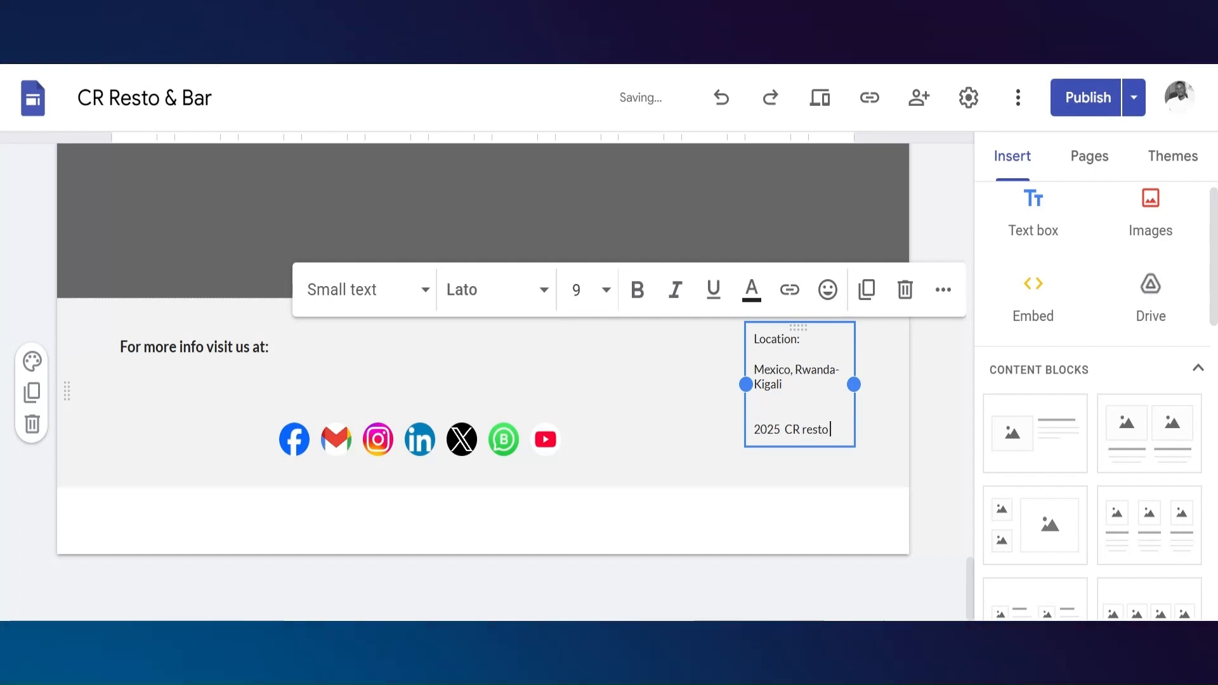
pyautogui.write(' & Bar')
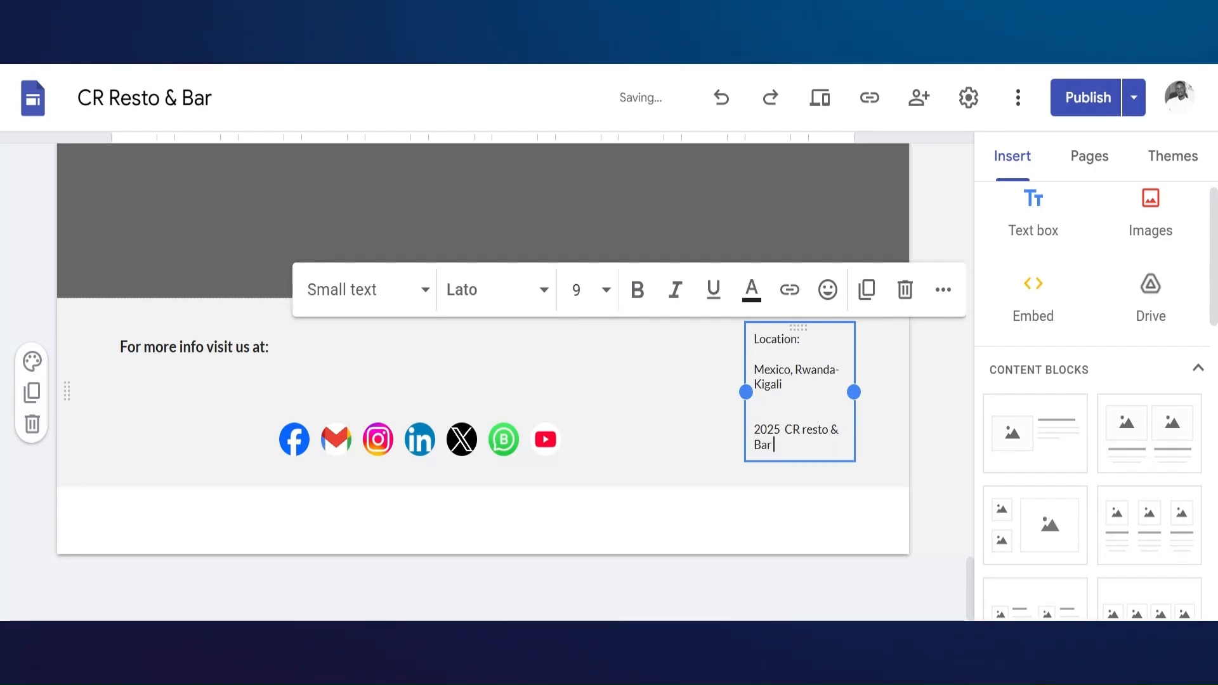
pyautogui.write(' all r')
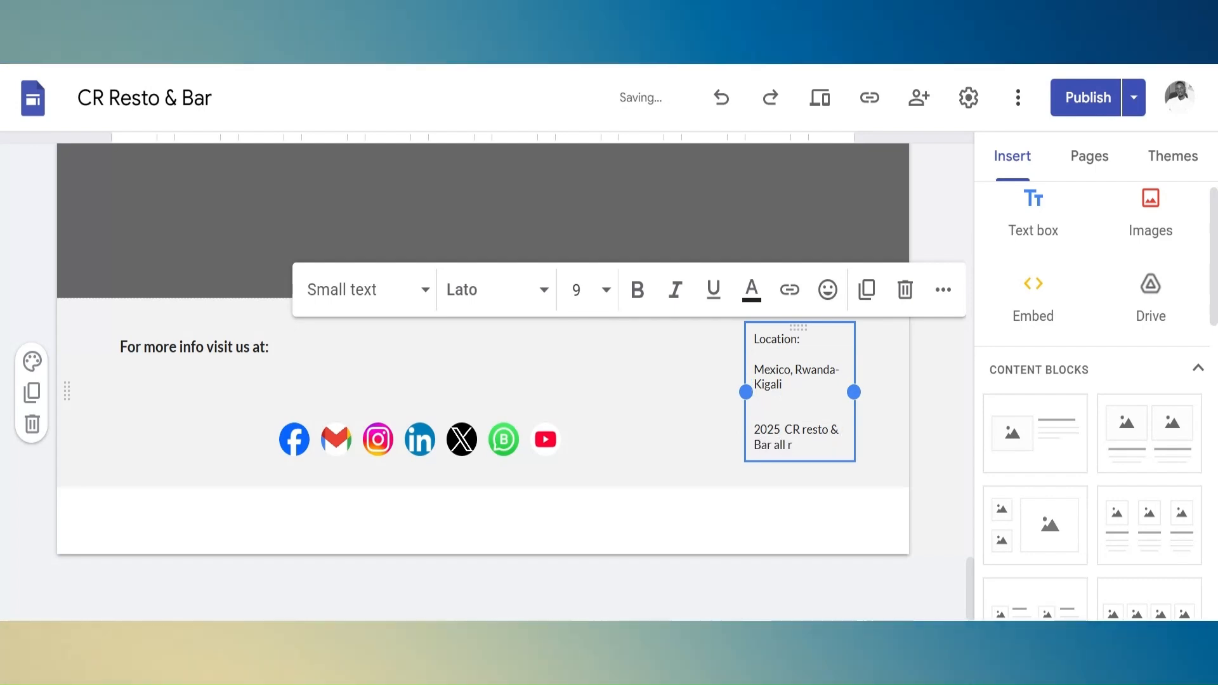
pyautogui.write('ights')
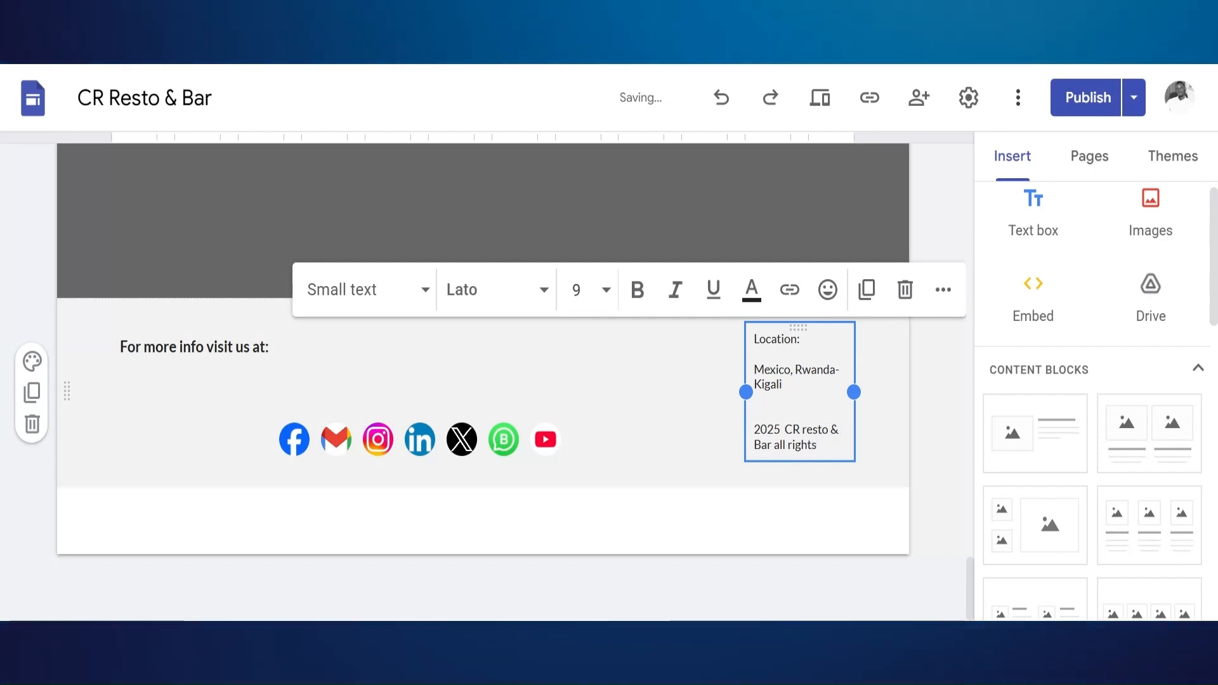
pyautogui.write(' reserverd')
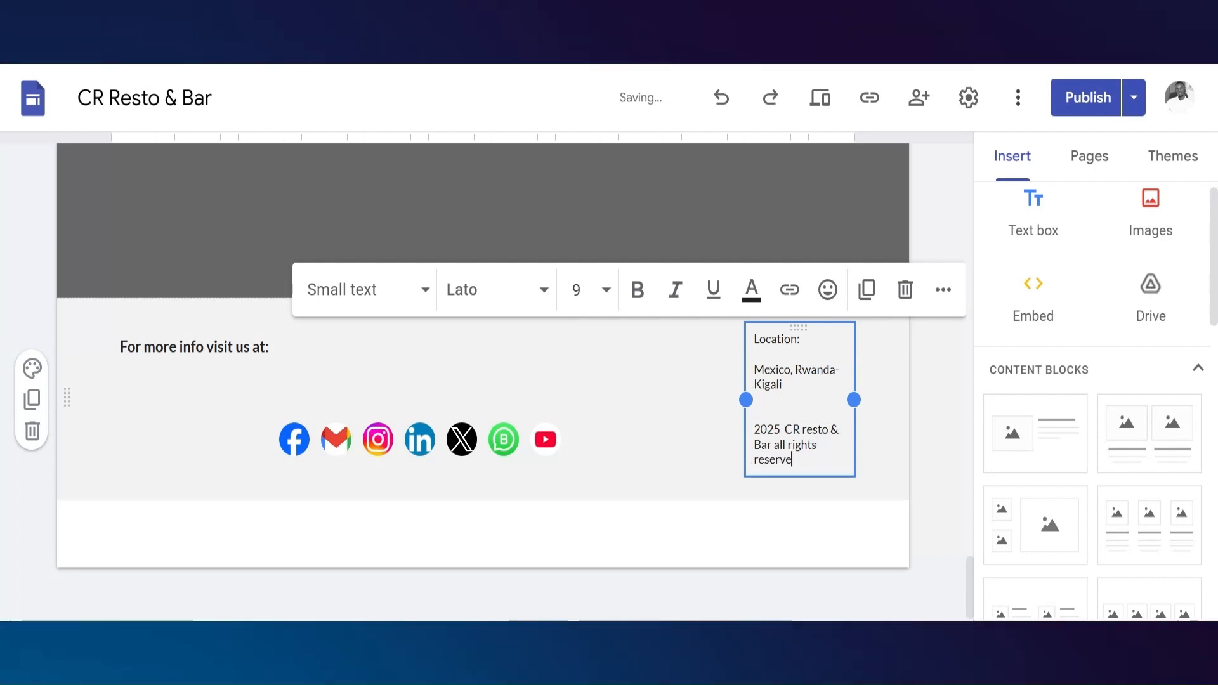
pyautogui.click(707, 448)
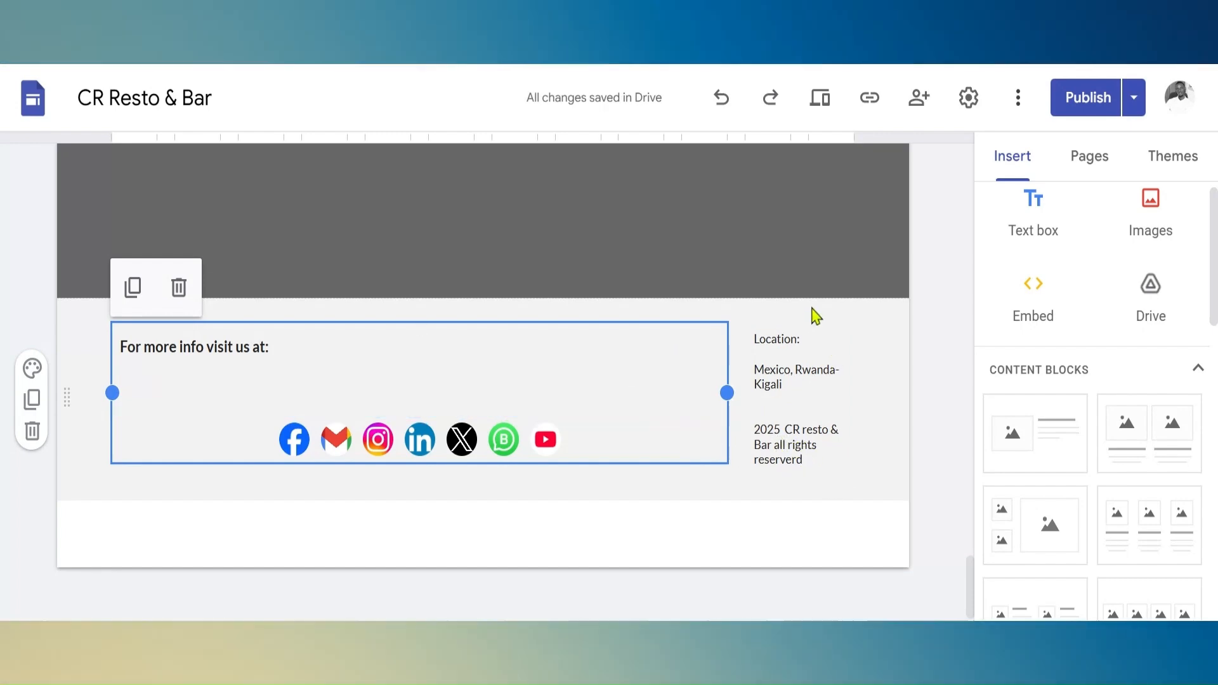
pyautogui.click(889, 331)
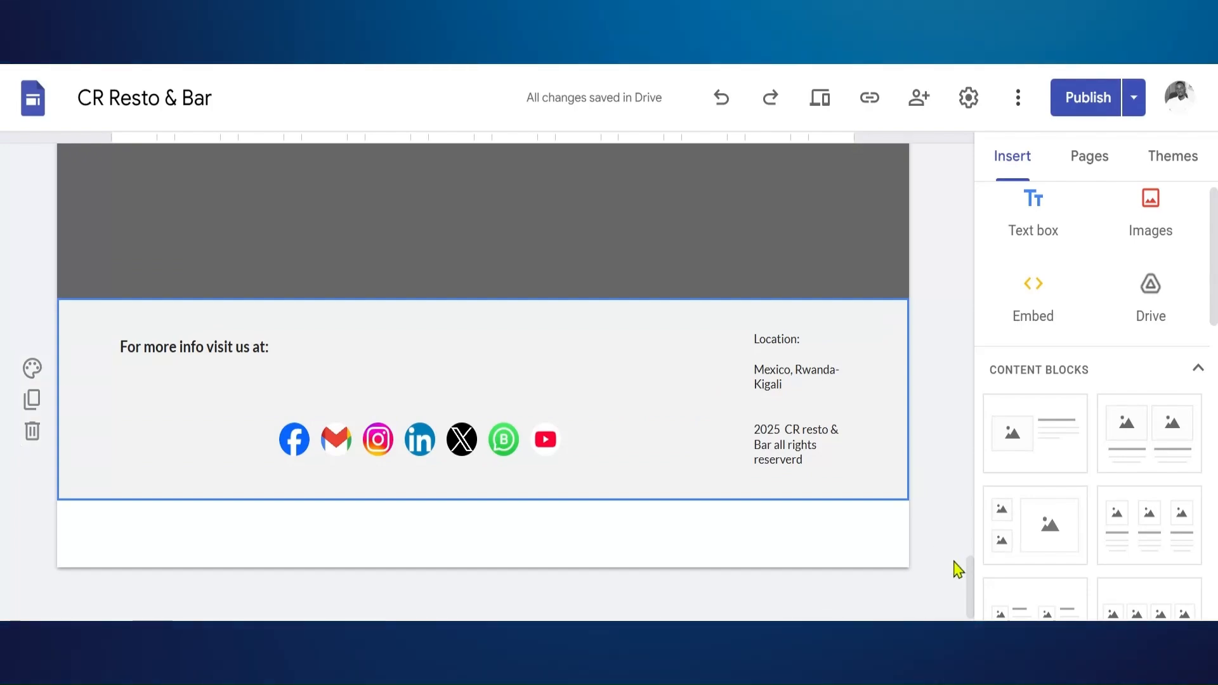
# Publish the updated Home page and footer content of the site
pyautogui.moveTo(970, 577); pyautogui.dragTo(954, 139)
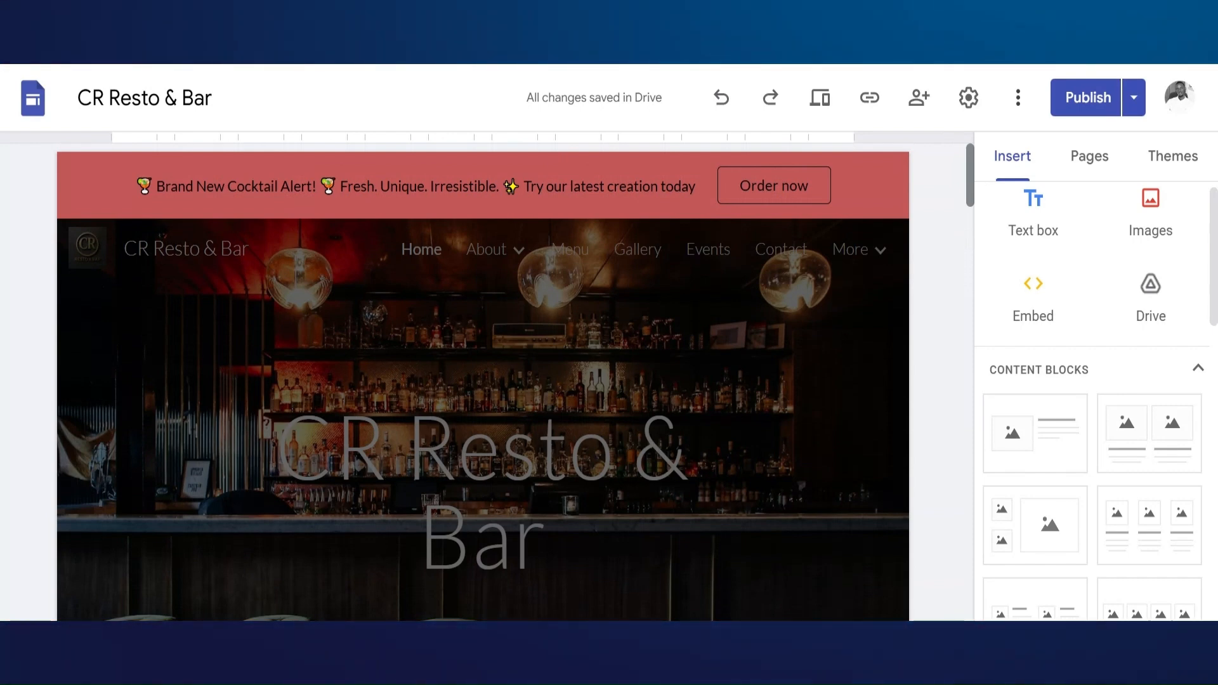
pyautogui.scroll(-10, 955, 355)
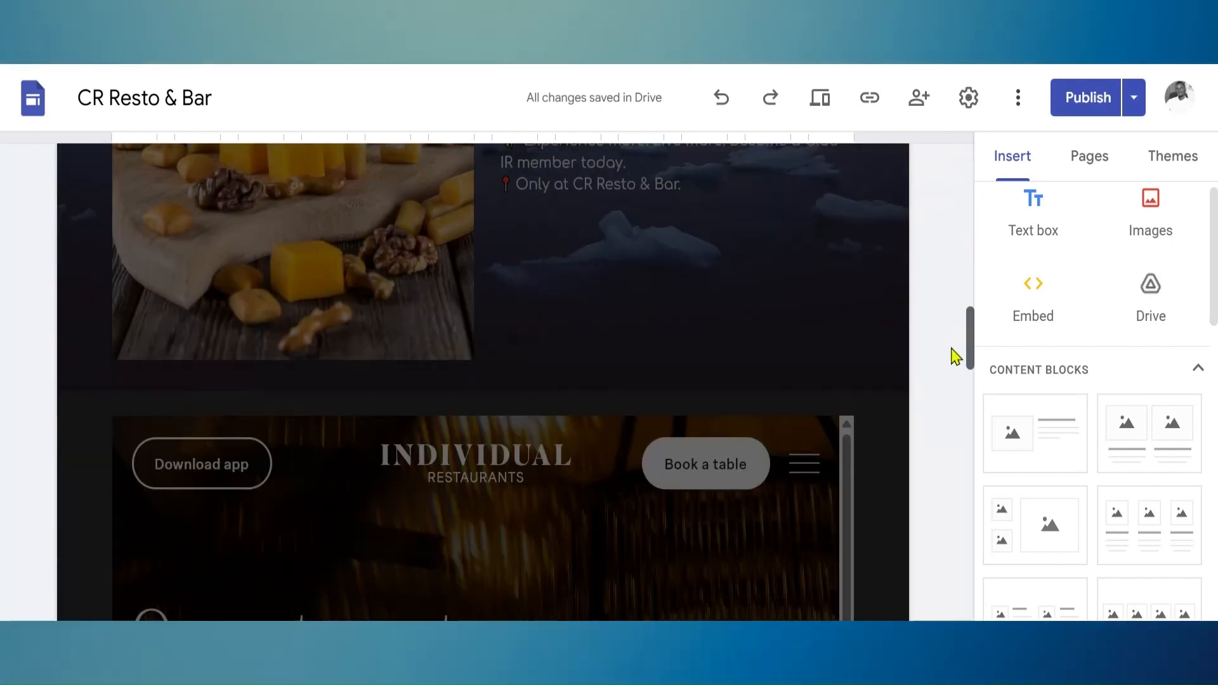
pyautogui.scroll(10, 955, 356)
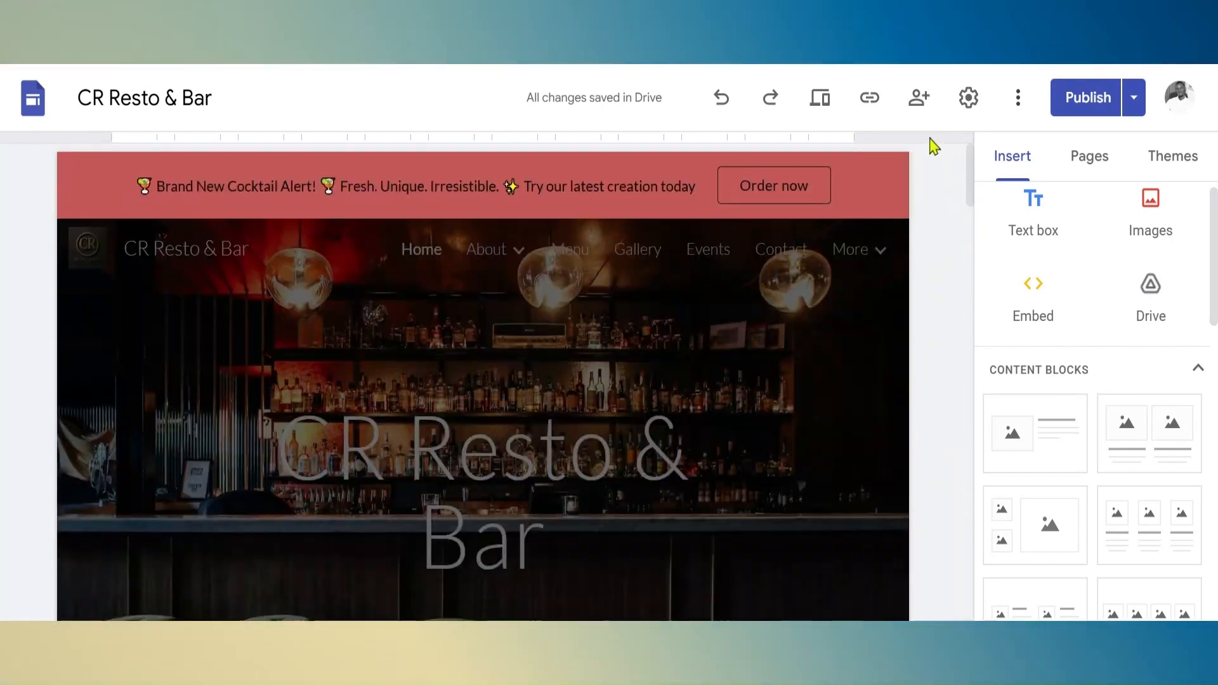
pyautogui.click(1088, 98)
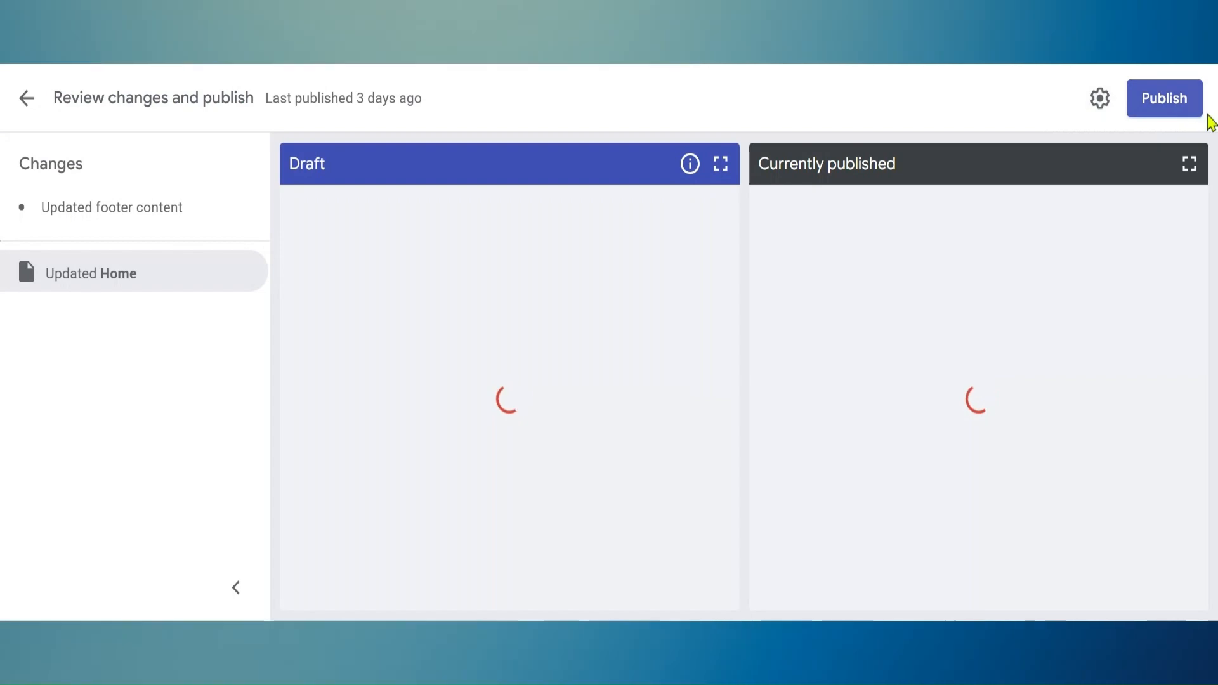
pyautogui.click(1175, 106)
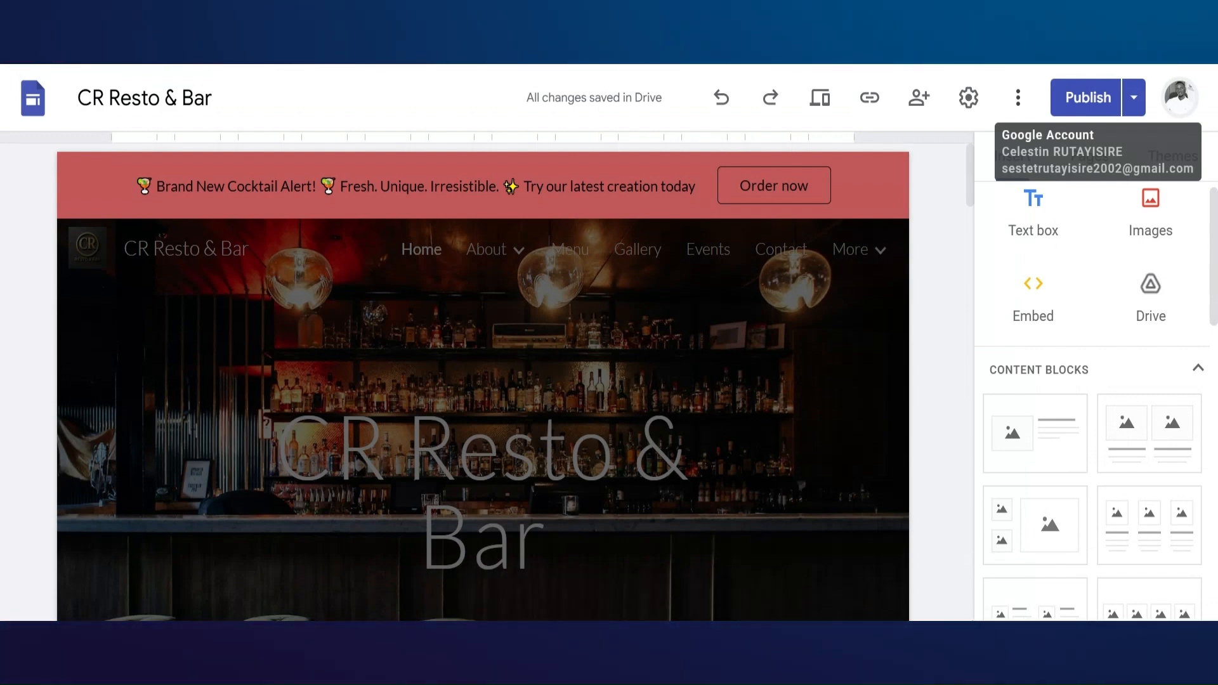
# Preview the site in the large-screen layout and examine the Home page from the banner and rewards section to the map and footer
pyautogui.click(813, 114)
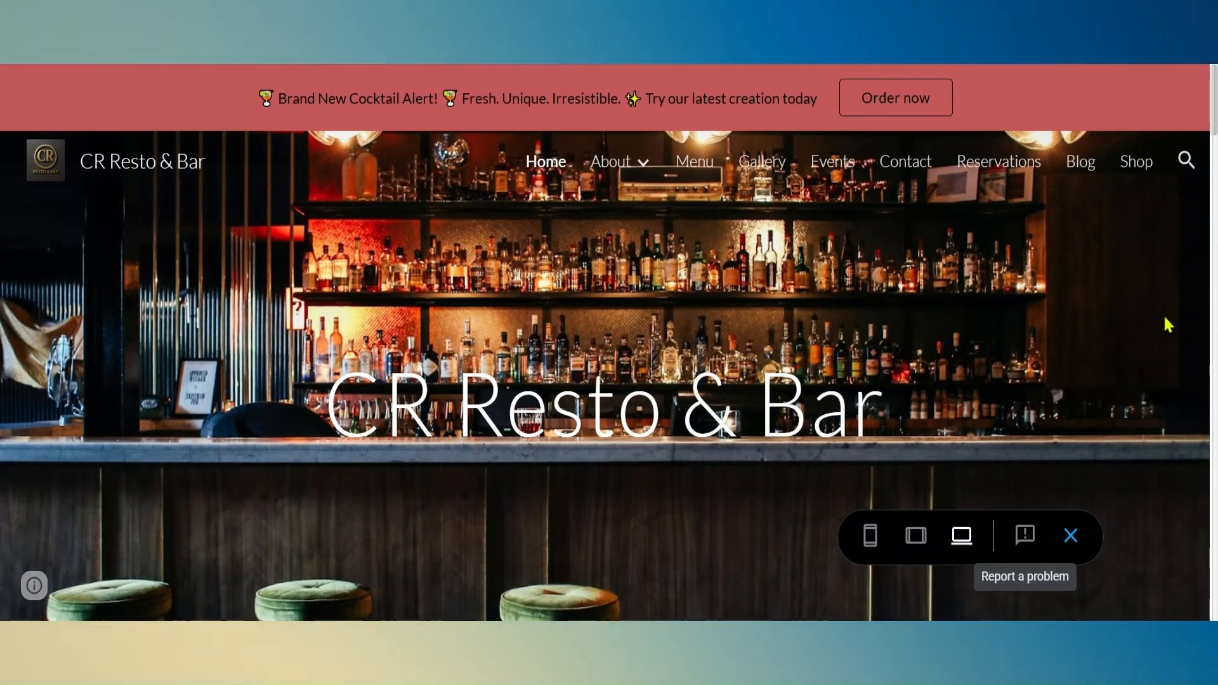
pyautogui.scroll(-10, 1161, 353)
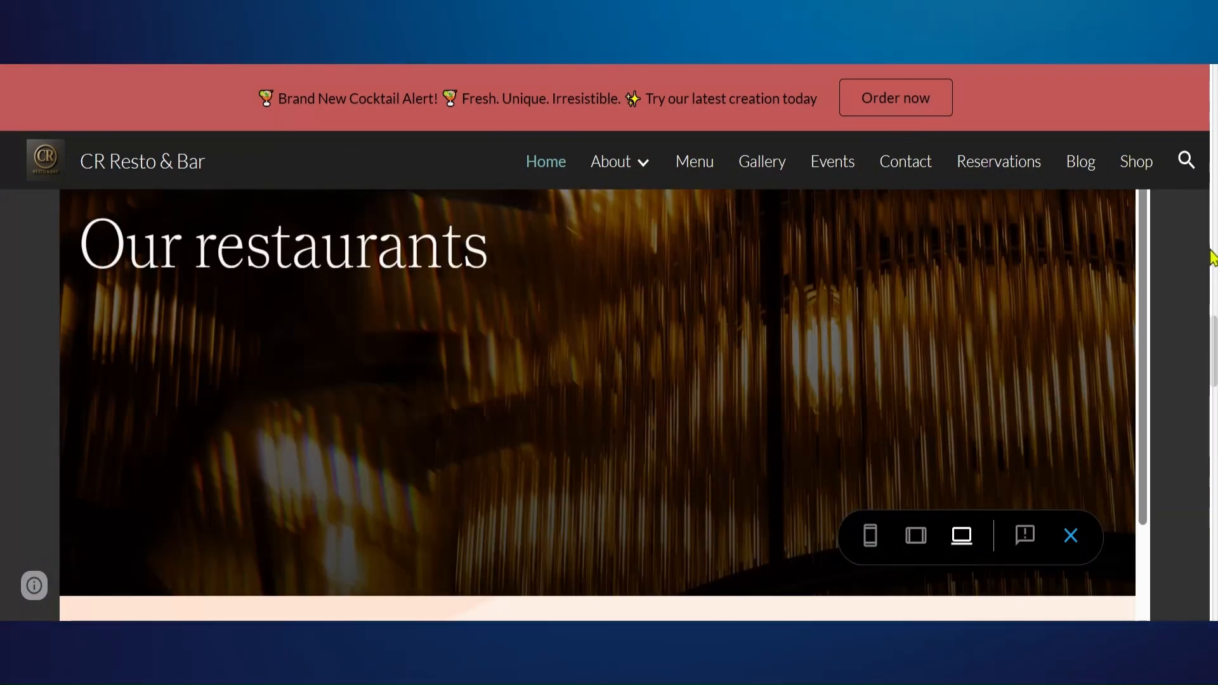
pyautogui.scroll(10, 1202, 274)
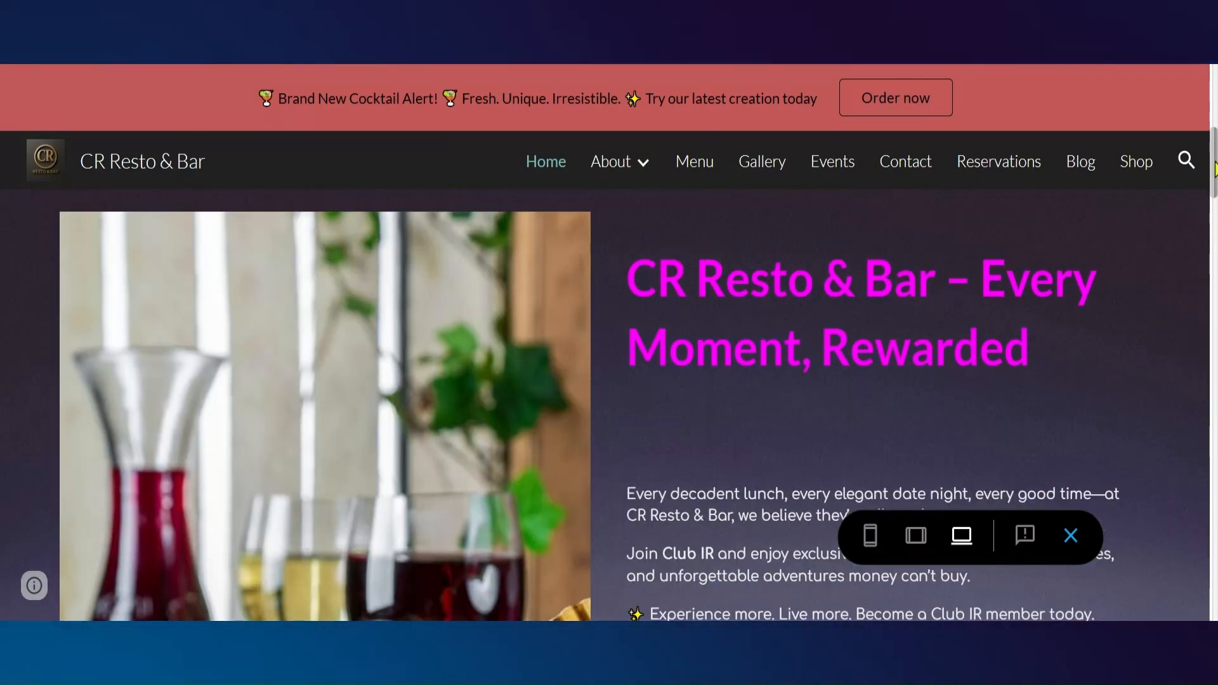
pyautogui.moveTo(1213, 156); pyautogui.dragTo(1216, 557)
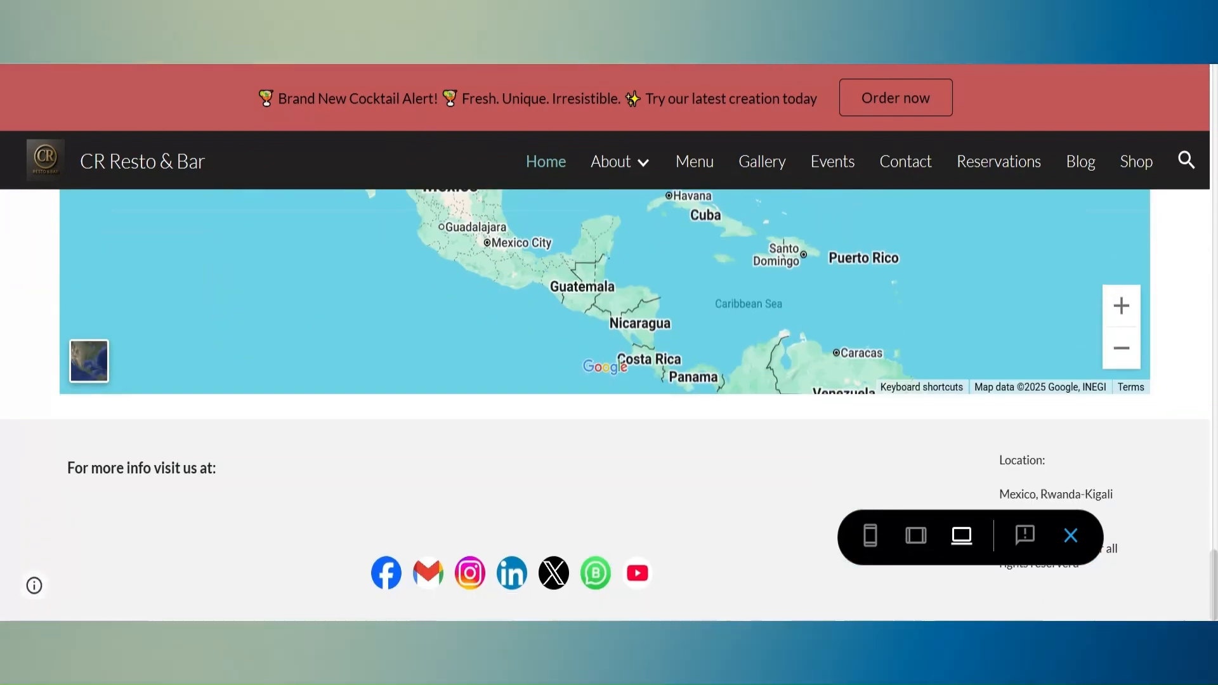
pyautogui.moveTo(1217, 557); pyautogui.dragTo(1217, 517)
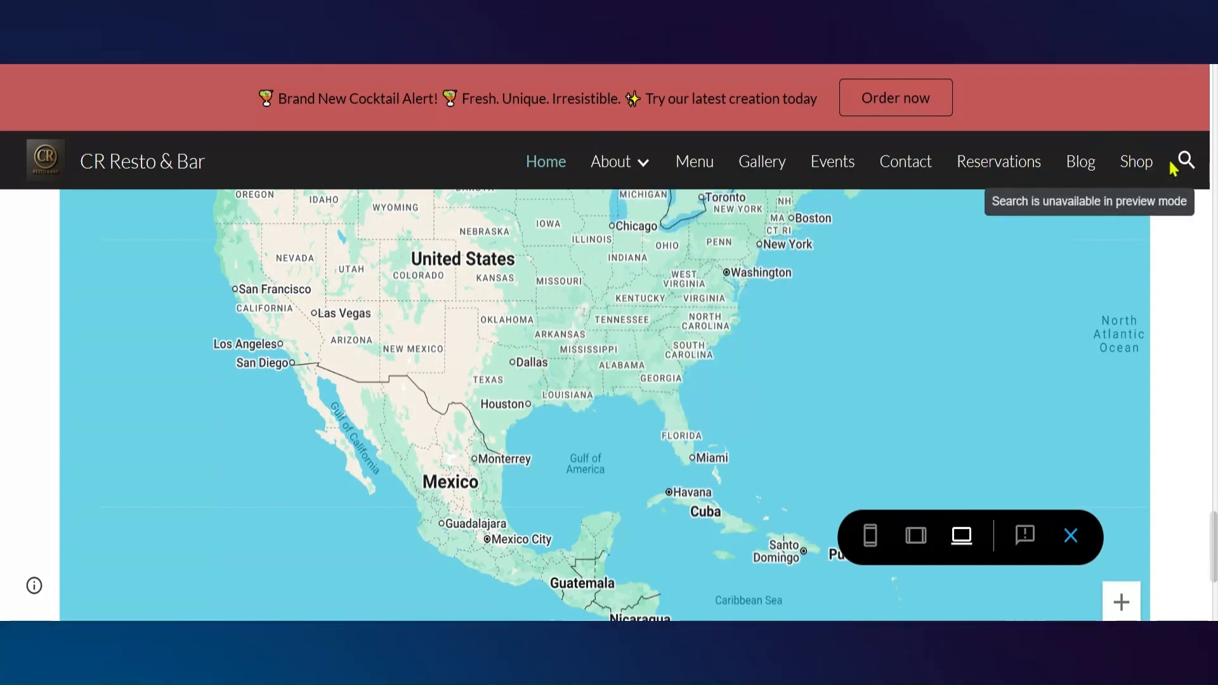
pyautogui.moveTo(644, 179)
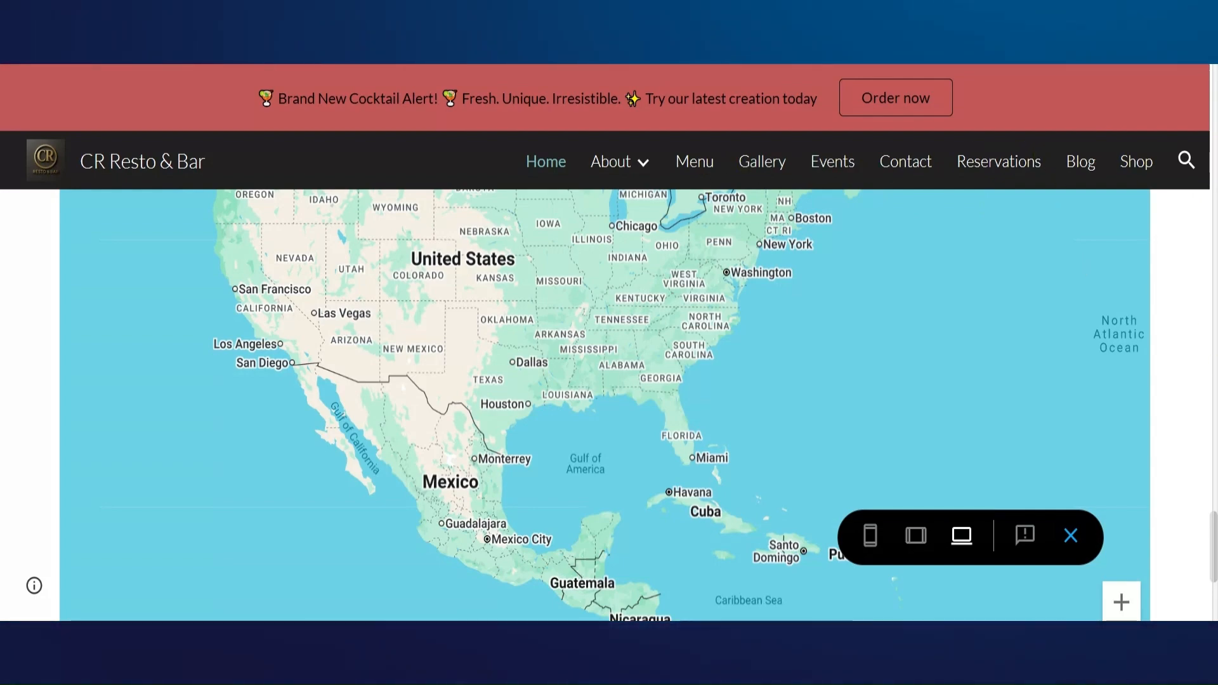
pyautogui.moveTo(1213, 553); pyautogui.dragTo(1203, 170)
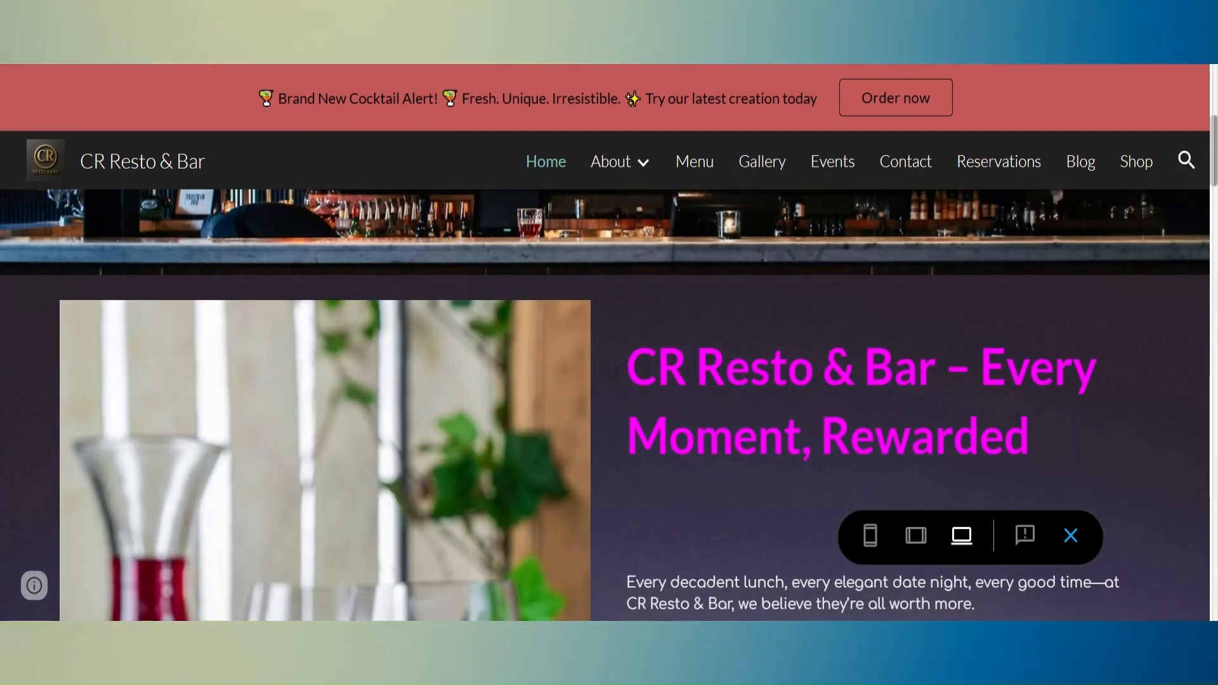
pyautogui.scroll(-3, 609, 406)
pyautogui.scroll(-2, 609, 406)
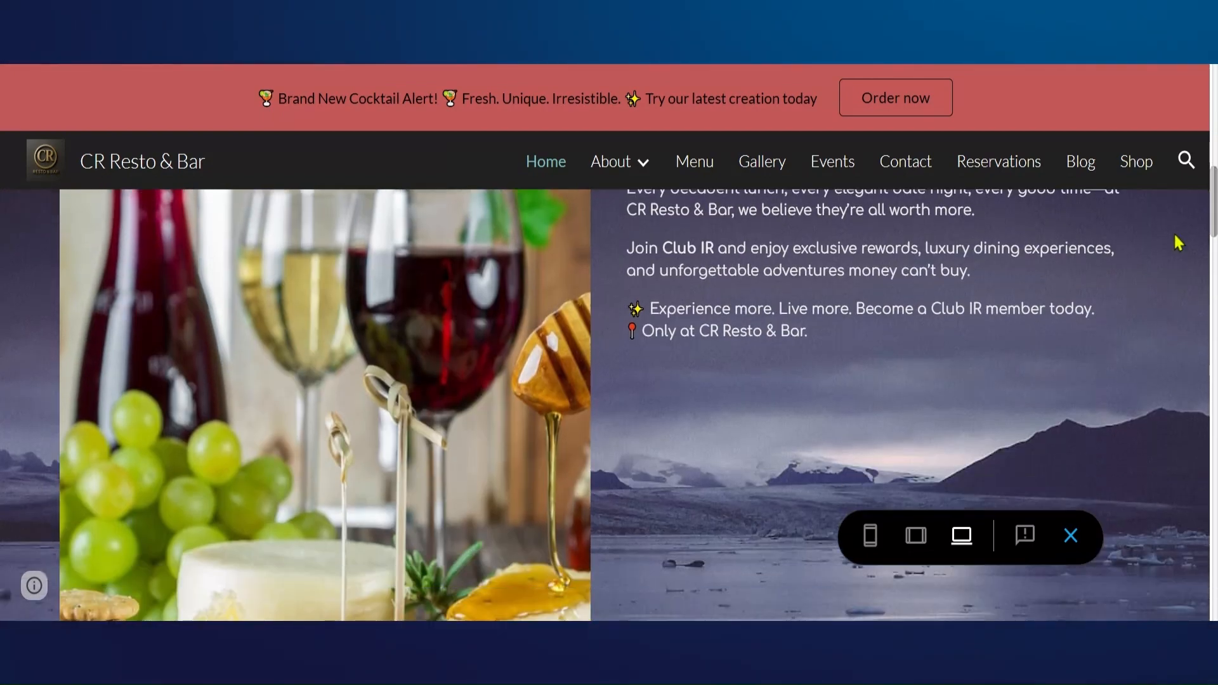
# Check the site preview in the tablet layout and in the phone layout, examining the phone version down to the footer
pyautogui.click(915, 541)
pyautogui.moveTo(968, 238); pyautogui.dragTo(971, 104)
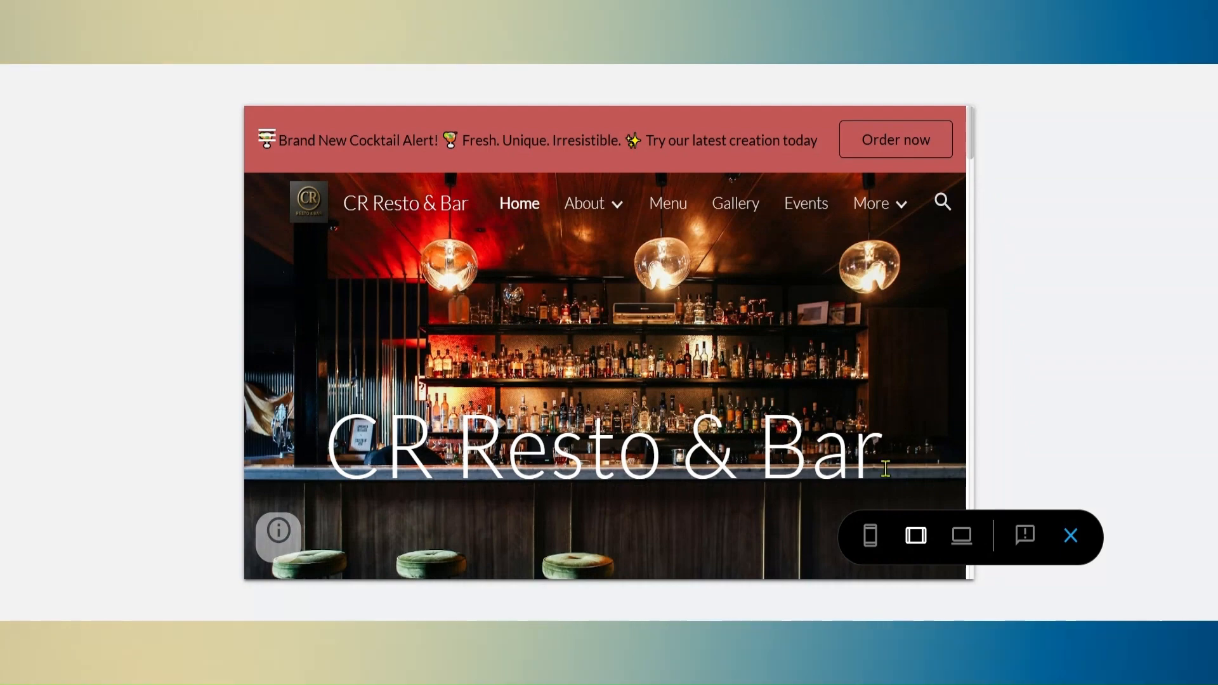
pyautogui.click(873, 538)
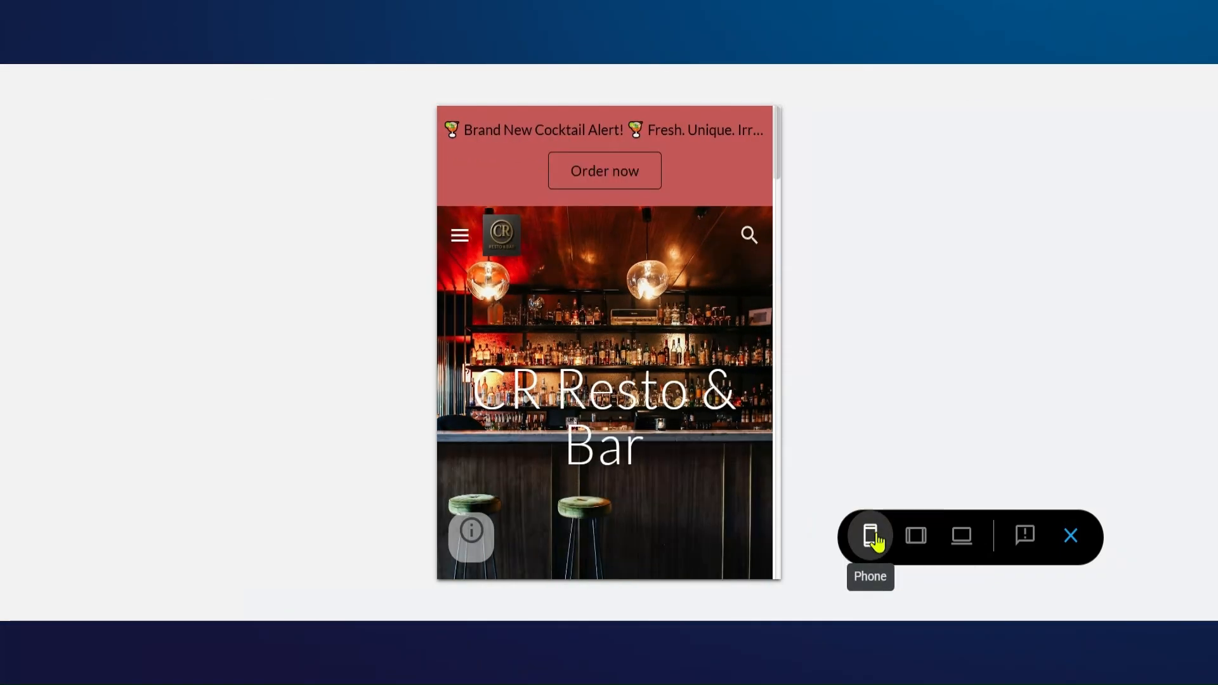
pyautogui.moveTo(777, 165); pyautogui.dragTo(759, 590)
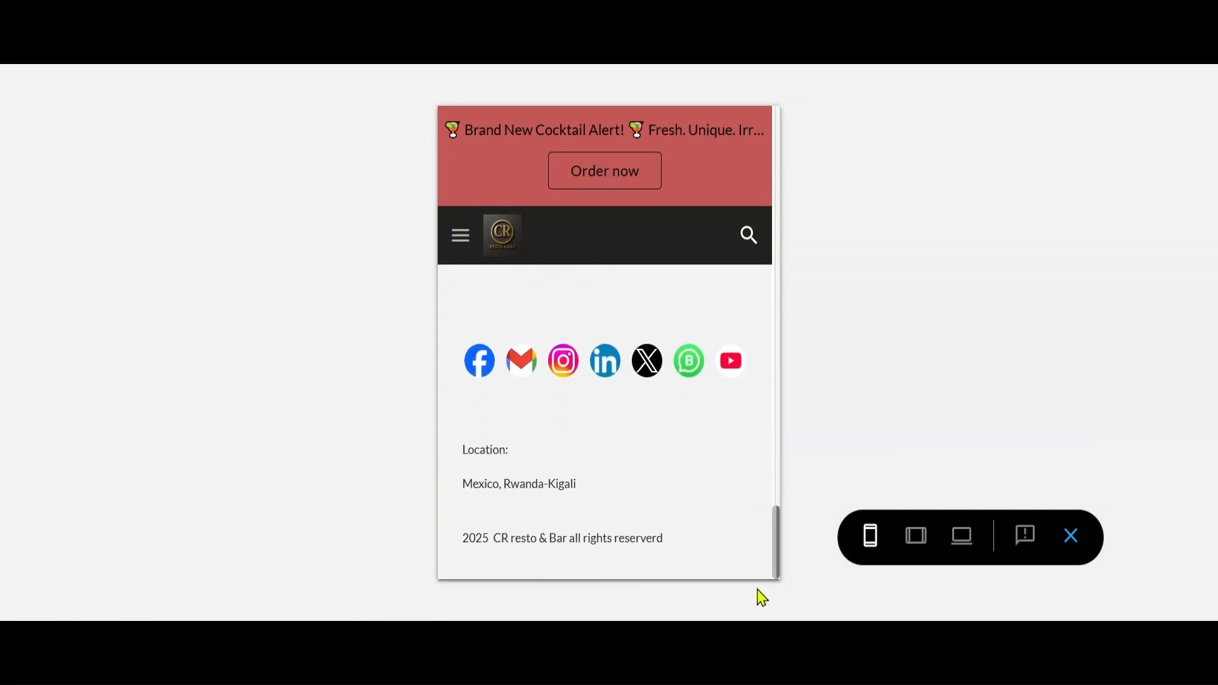